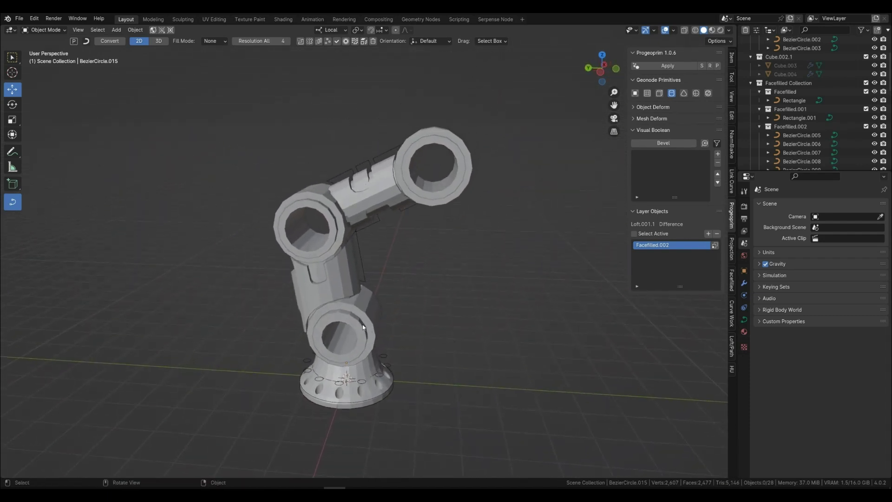
left_click(364, 327)
middle_click_drag(390, 358, 606, 314)
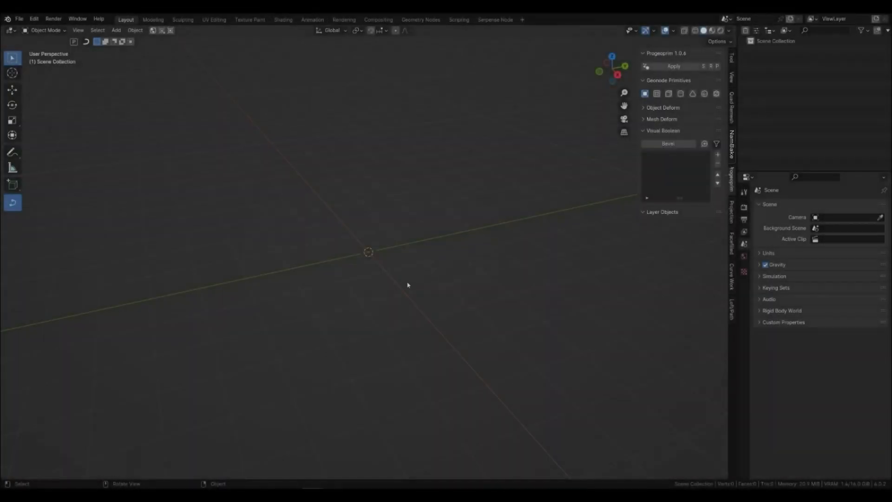
Step: Add a geonode cylinder primitive at the origin and rotate it 90° about the Y axis
left_click(681, 94)
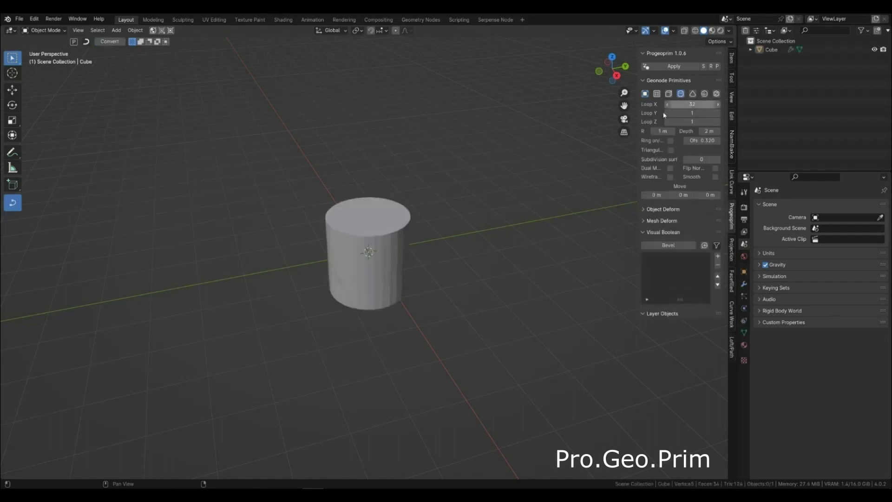
left_click(407, 303)
key("r")
key("x")
key("z")
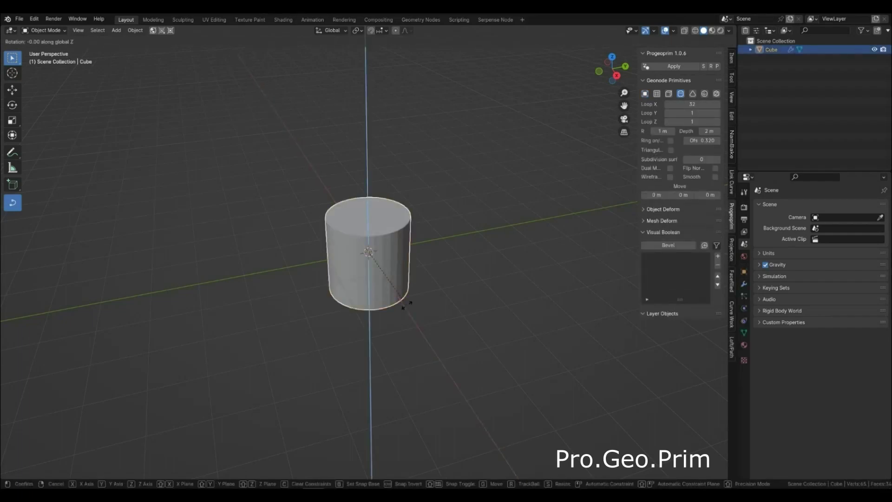
type("y90")
key("Return")
Step: Raise the cylinder about 1.66 m along Z
key("g")
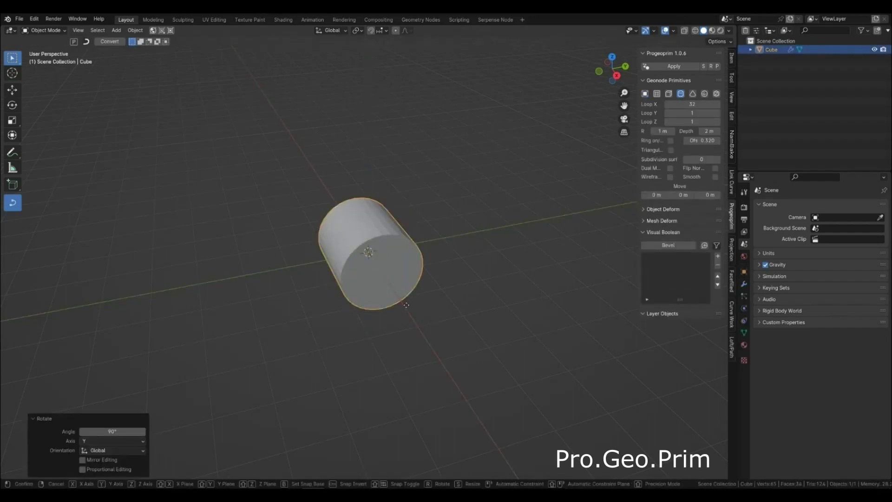
key("z")
left_click(383, 264)
Step: Set the cylinder's Loop X to 19, its radius to 0.93 and its depth to 2.92
middle_click_drag(383, 264, 403, 290)
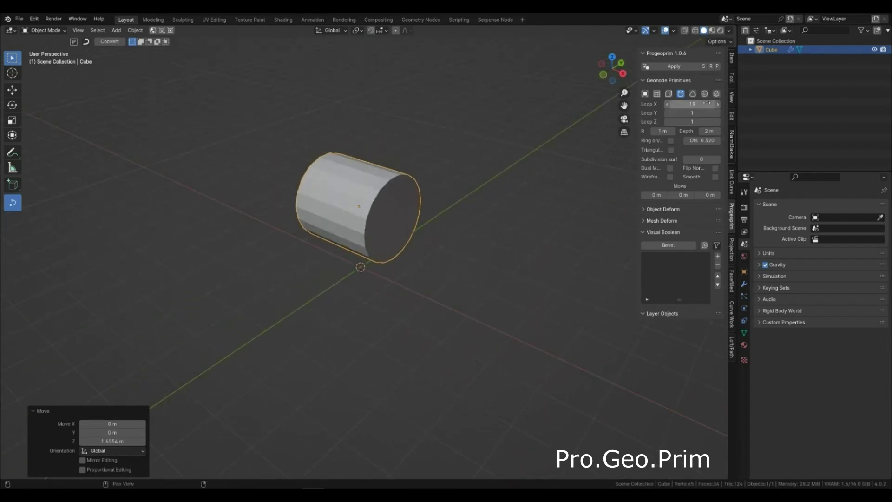
left_click_drag(663, 131, 653, 131)
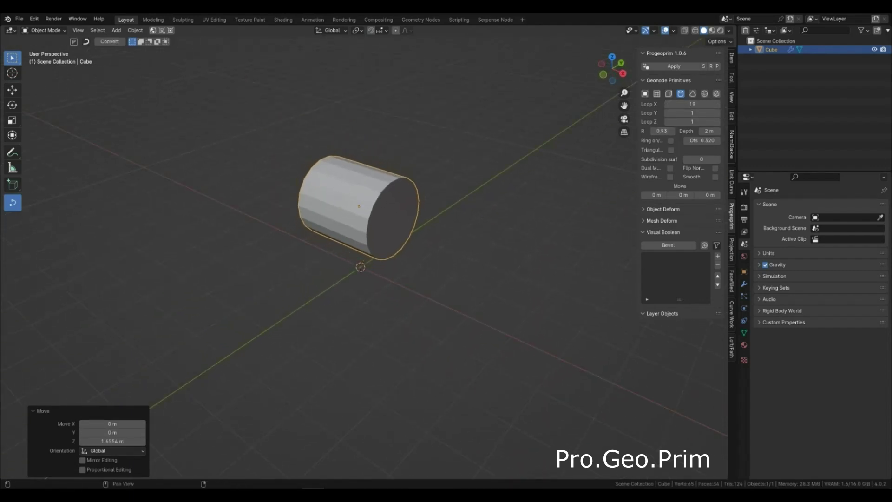
left_click_drag(708, 131, 725, 131)
Step: Set the cylinder's Loop Y to 4 and Loop Z to 1, checking the divisions with its wireframe temporarily displayed
middle_click_drag(475, 245, 444, 232)
scroll(360, 218, "up", 1)
key("q")
left_click(373, 213)
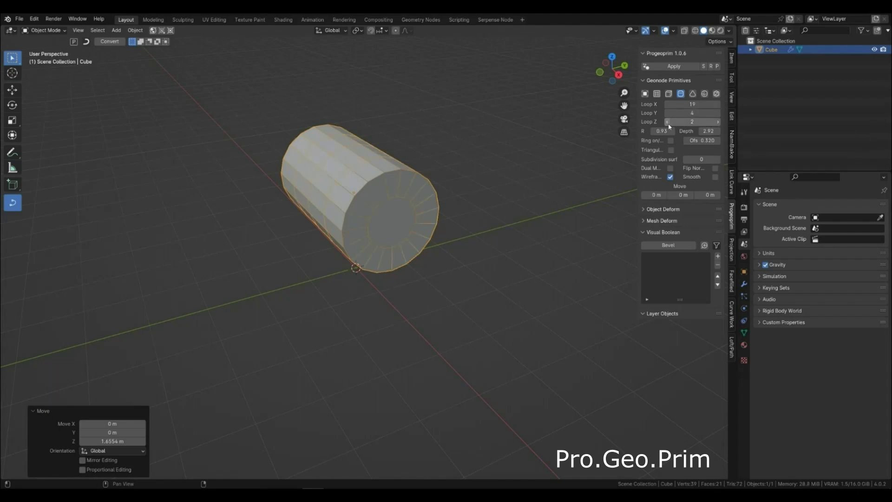
left_click(541, 232)
middle_click_drag(540, 233, 615, 208)
left_click(403, 221)
key("q")
left_click(402, 221)
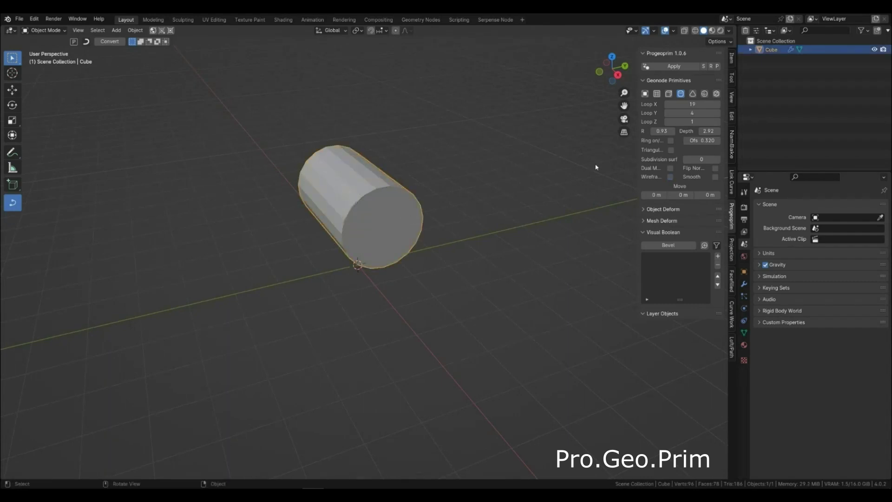
Step: Add a Bezier circle at the origin and raise it along Z to just below the cylinder
left_click(472, 261)
middle_click_drag(473, 261, 372, 286)
scroll(383, 298, "up", 2)
left_click(86, 42)
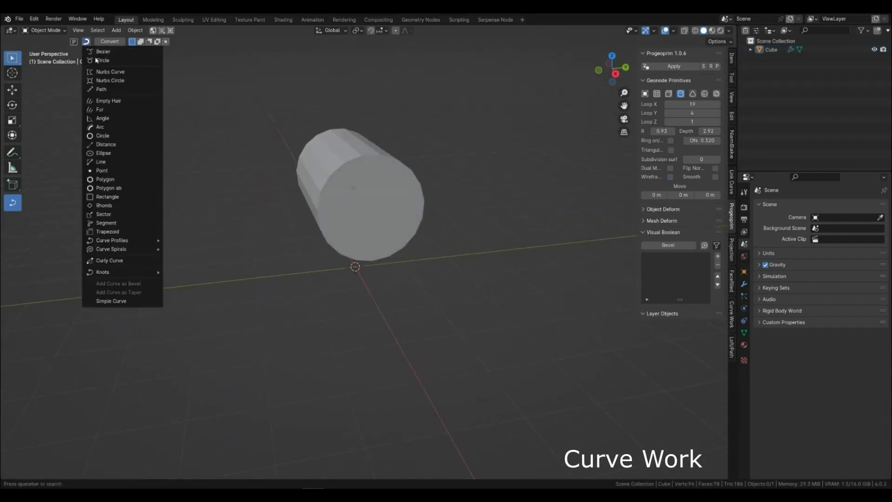
left_click(95, 57)
key("g")
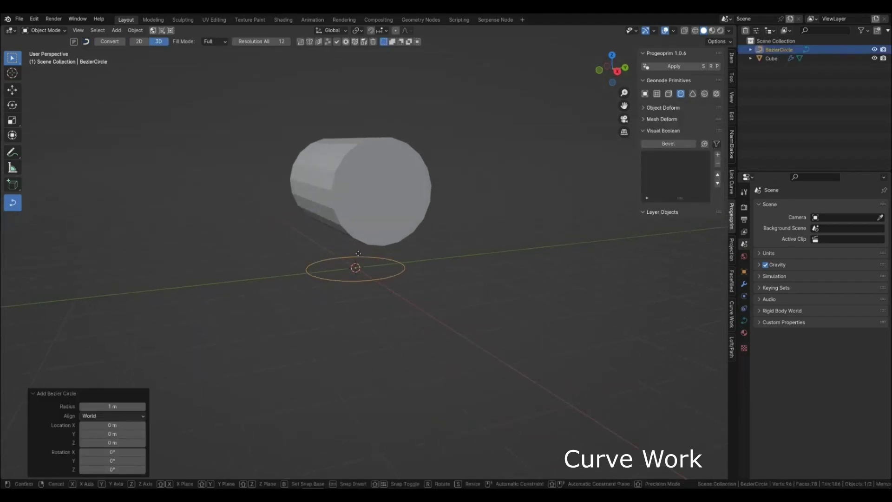
key("z")
left_click(361, 231)
Step: Duplicate the circle about 0.42 m down along Z and scale the copy up slightly
key("shift+d")
key("z")
left_click(358, 261)
key("s")
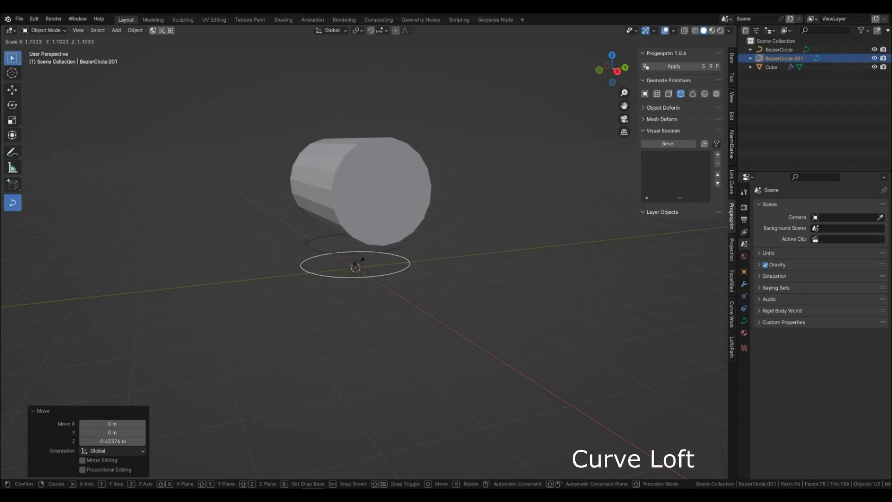
left_click(359, 263)
Step: Duplicate the lower circle further down along Z and enlarge the copy as the widest base ring
key("shift+d")
key("z")
left_click(356, 275)
key("s")
left_click(448, 296)
Step: Raise the middle circle about 0.065 m along Z
left_click(416, 283)
key("g")
key("z")
left_click(431, 288)
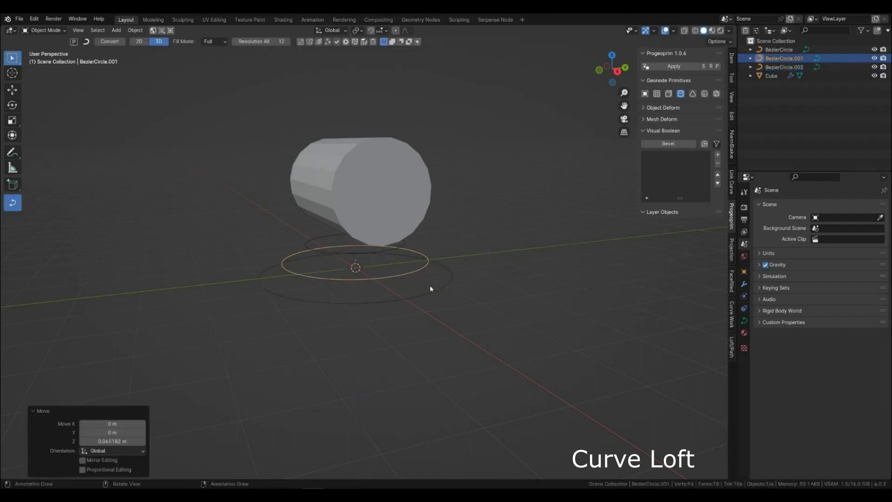
Step: Select all three circles and create a curve loft through them
left_click(422, 280)
left_click_drag(457, 307, 400, 251)
middle_click_drag(433, 269, 500, 271)
left_click(733, 349)
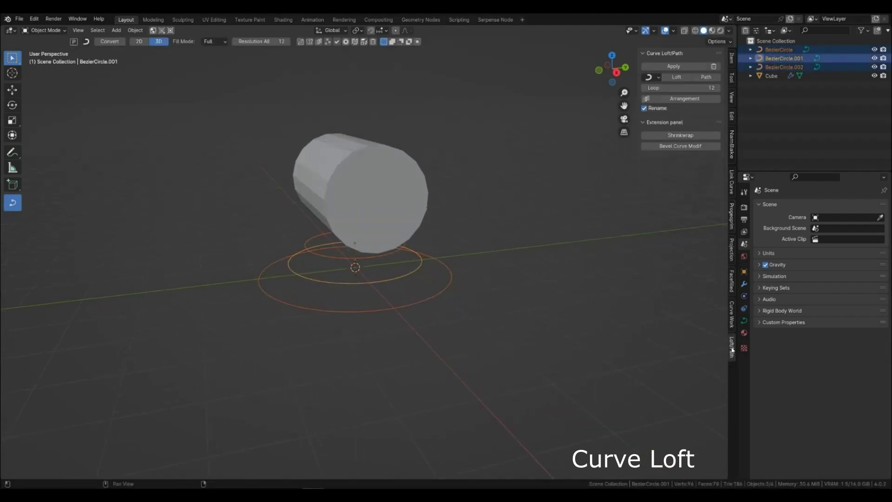
left_click(677, 77)
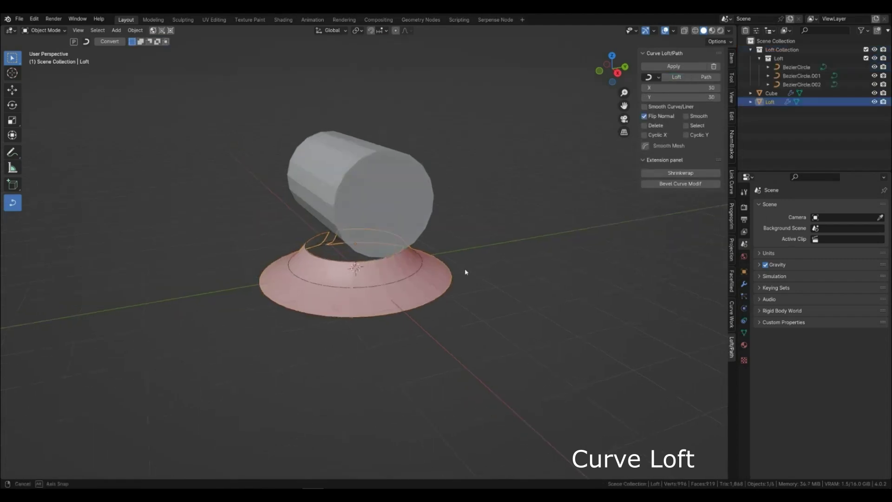
left_click(570, 205)
Step: Scale the loft's top circle to about 0.848
middle_click_drag(404, 271, 419, 264)
left_click(383, 253)
key("s")
left_click(401, 287)
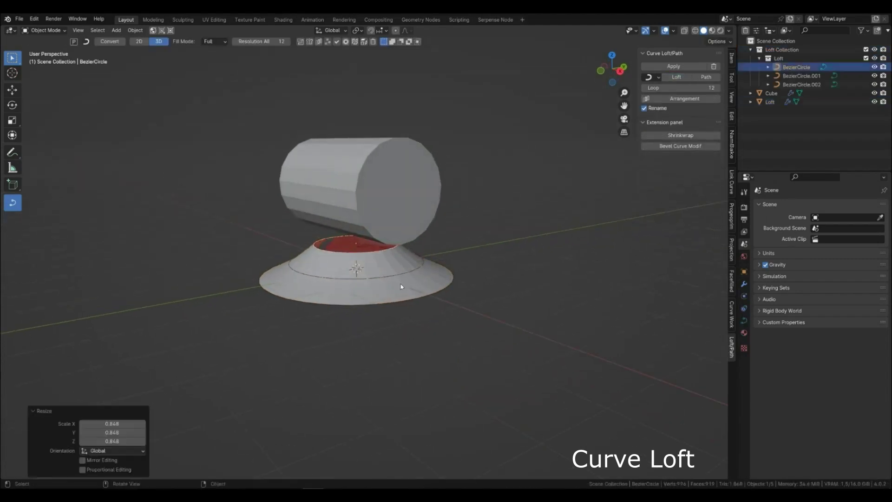
left_click(401, 287)
Step: Rescale the loft's middle circle and bottom circle to adjust the flare of the base
left_click(409, 272)
key("s")
left_click(551, 293)
left_click(442, 291)
key("s")
left_click(472, 307)
Step: Set the loft's X to 26 and Y to 9, enable Cyclic X, turn off Flip Normal and display its wireframe
mouse_move(472, 309)
middle_mouse_down()
mouse_move(404, 311)
mouse_move(478, 307)
middle_mouse_up()
scroll(404, 311, "up", 1)
left_click(405, 311)
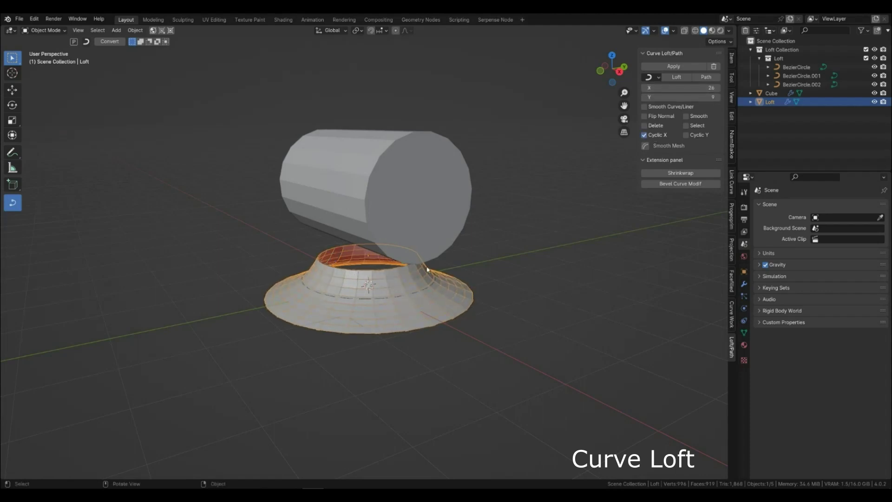
left_click(541, 324)
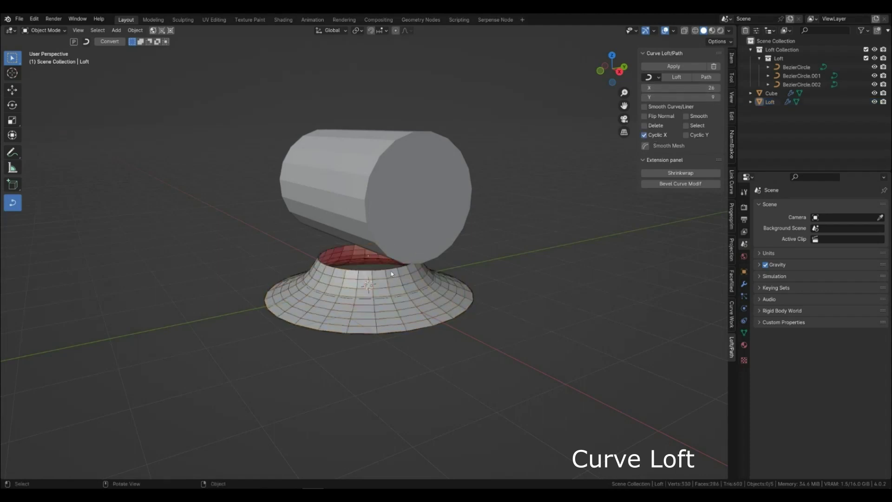
Step: Shrinkwrap the loft's top circle onto the cylinder above it
left_click(383, 271)
middle_click_drag(383, 271, 386, 277)
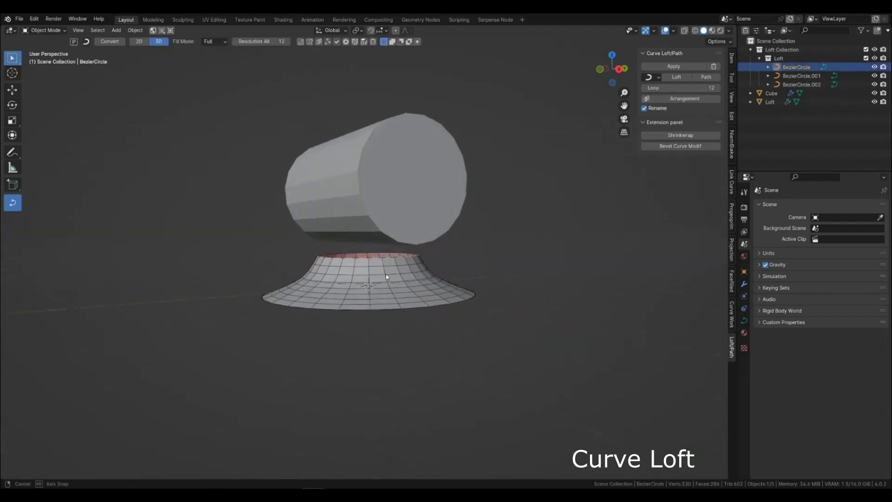
left_click(375, 199, "shift")
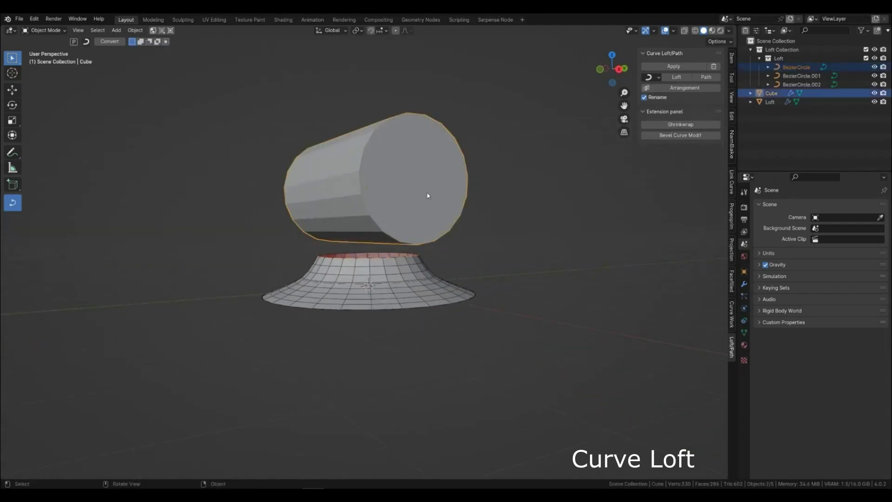
left_click(666, 125)
middle_click_drag(399, 240, 433, 255)
Step: Set the cylinder's radius to 0.91 and its depth to 2.49
left_click(401, 228)
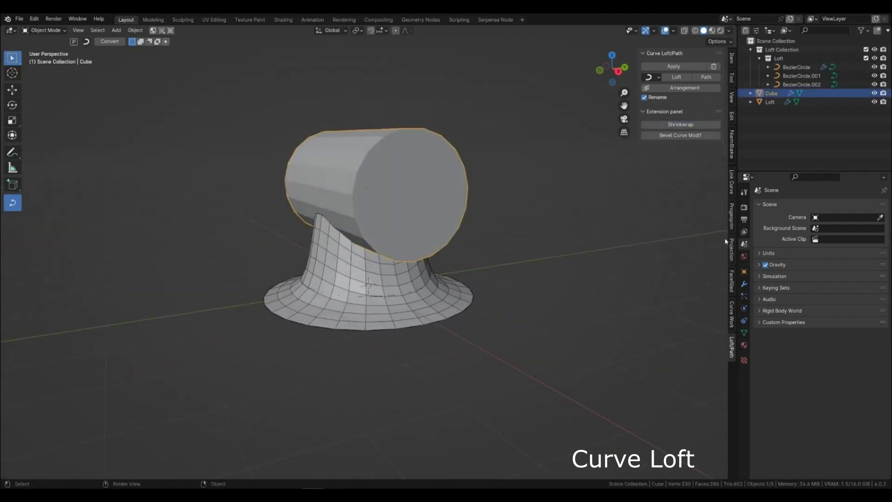
left_click(732, 216)
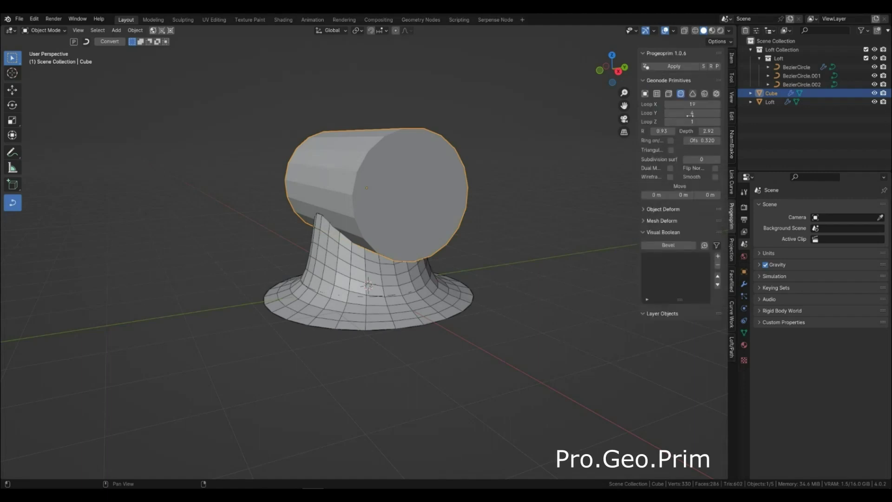
left_click_drag(670, 134, 689, 131)
middle_click_drag(489, 245, 548, 244)
mouse_move(708, 131)
left_mouse_down()
mouse_move(692, 131)
mouse_move(724, 131)
mouse_move(716, 131)
left_mouse_up()
middle_click_drag(600, 173, 529, 173)
left_click_drag(662, 131, 647, 131)
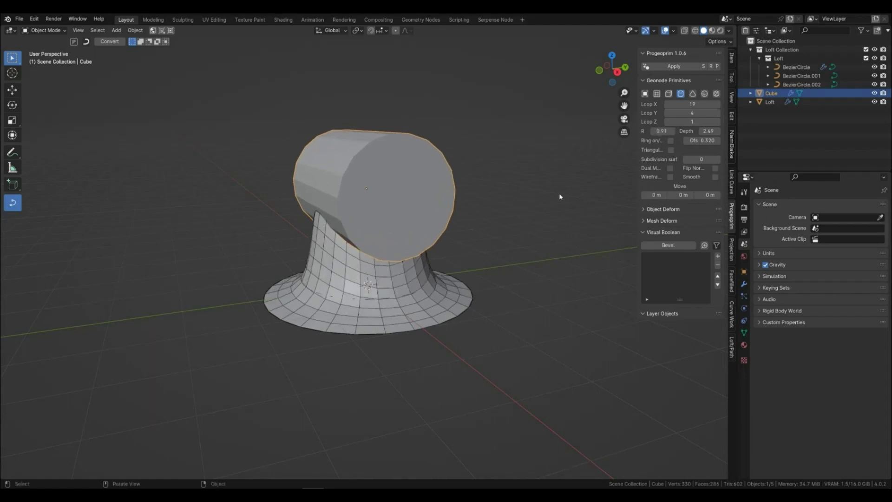
Step: Rescale the loft's middle circle and raise it about 0.25 m along Z
left_click(442, 247)
key("s")
left_click(573, 298)
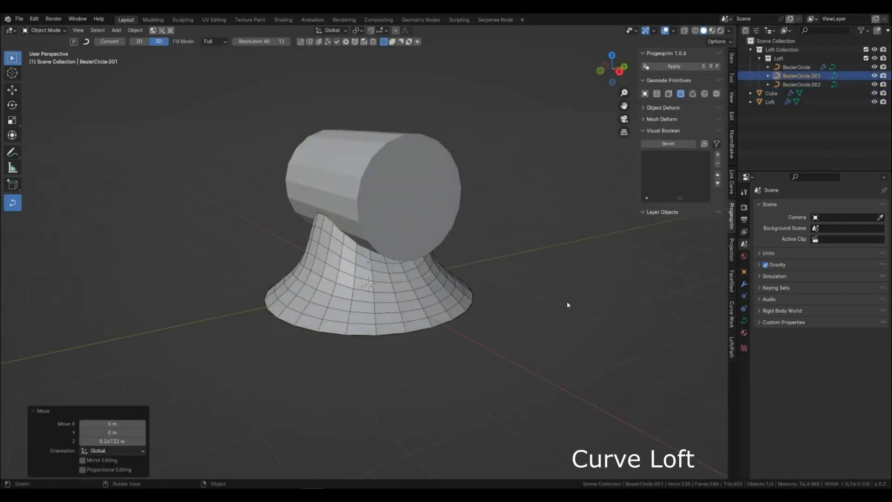
Step: Duplicate the bottom circle downward along Z to give the loft a rim at its base
key("shift+d")
key("z")
left_click(510, 325)
middle_click_drag(510, 324, 470, 307)
Step: Hide the loft's wireframe and enable its Smooth option
left_click(419, 296)
key("alt+a")
middle_click_drag(374, 294, 432, 295)
left_click(432, 295)
left_click(732, 347)
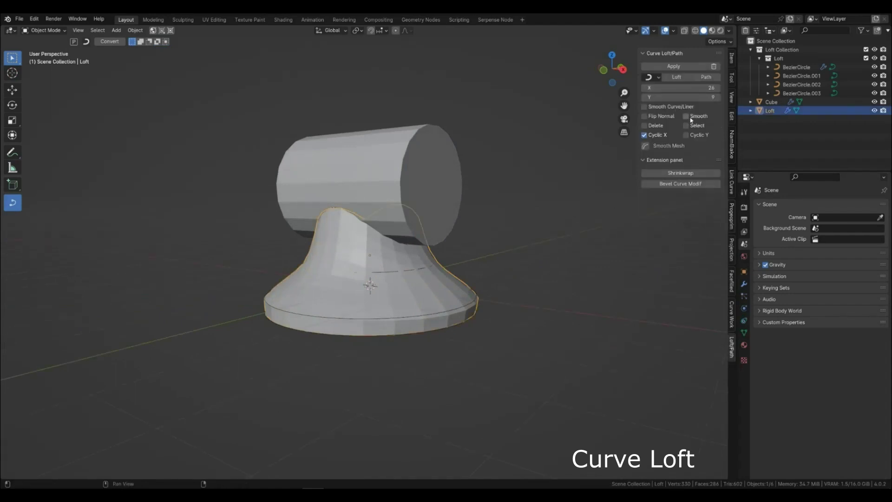
left_click(482, 283)
middle_click_drag(481, 283, 460, 296)
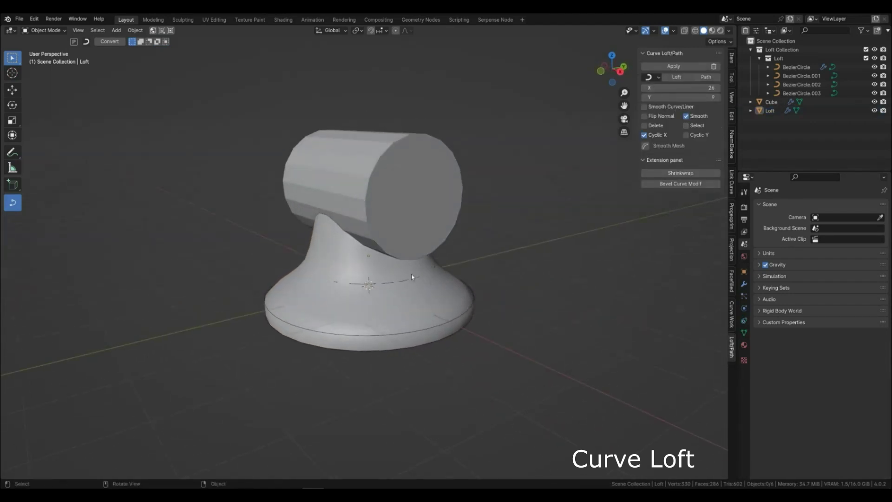
Step: Move the loft's top circle along Z and rescale it to narrow the neck
left_click(796, 68)
key("g")
key("z")
left_click(471, 276)
key("s")
left_click(450, 281)
Step: Select the two lowest loft circles, scale them down and shift them along Z to reshape the base
left_click(424, 279)
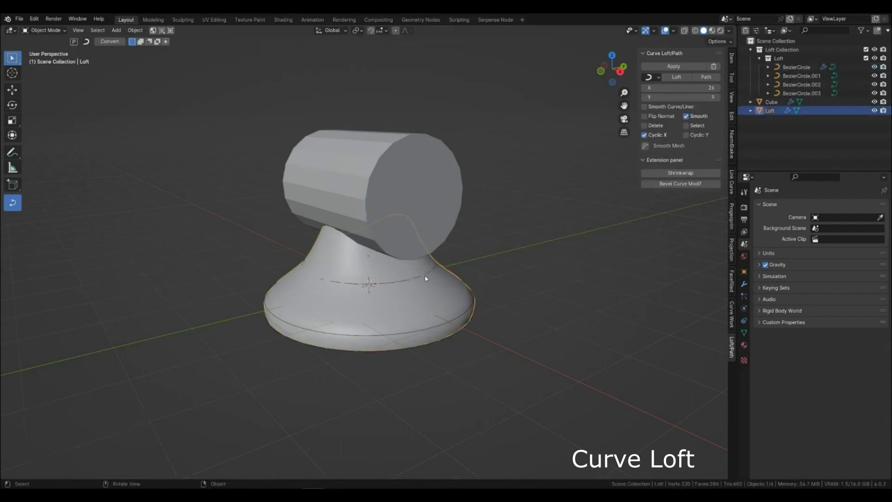
left_click(802, 75)
left_click(807, 85)
left_click(808, 93, "shift")
key("s")
left_click(453, 353)
key("g")
key("z")
middle_click_drag(452, 353, 407, 309)
left_click(425, 325)
Step: Duplicate the cylinder and move the copy about 4.76 m along Y
left_click(440, 320)
left_click(302, 270)
key("shift+d")
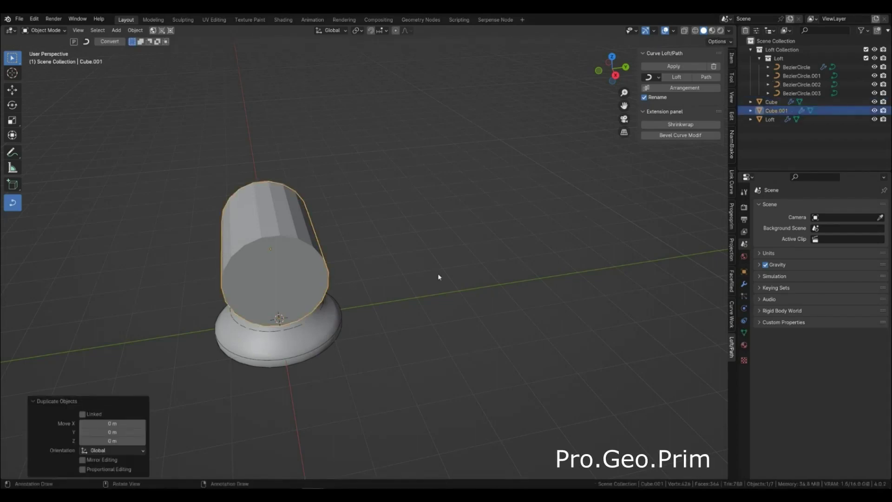
key("x")
key("y")
left_click(677, 238)
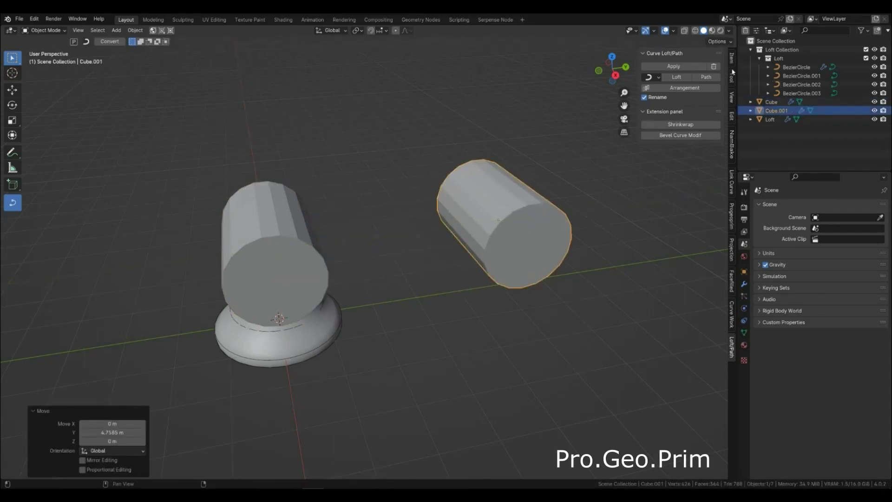
Step: Change the duplicated cylinder into a sphere primitive and reduce its Loop X count
left_click(733, 217)
left_click(705, 93)
middle_click_drag(539, 248, 465, 251)
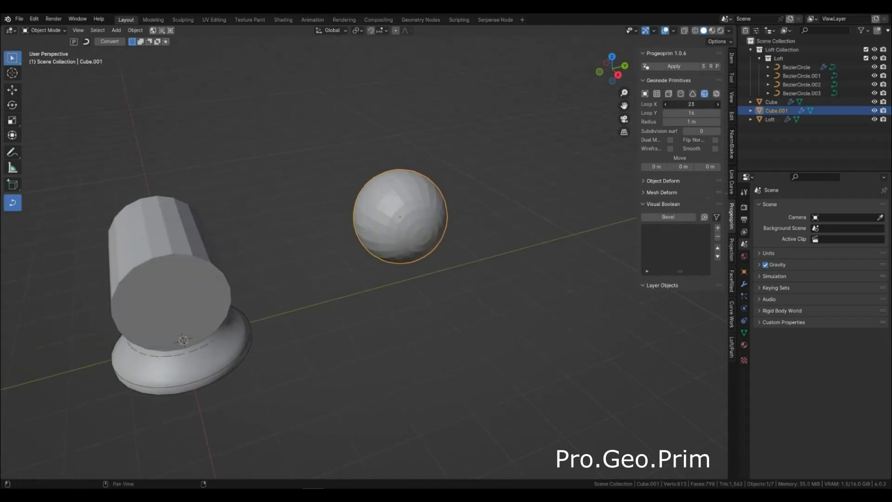
left_click(339, 311)
Step: Add a rectangle curve, move it about 4.81 m along Y beneath the sphere, and make it 3D with Half fill mode
left_click(86, 41)
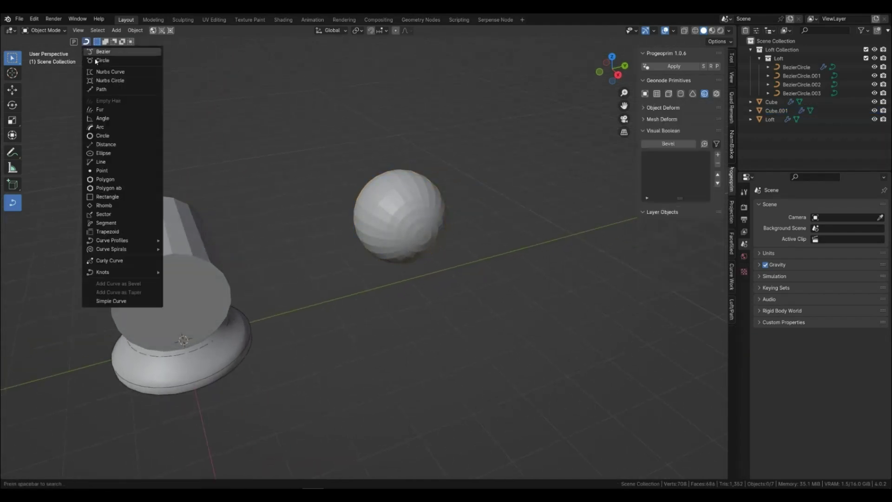
left_click(102, 196)
key("Tab")
key("g")
key("y")
left_click(495, 259)
left_click(158, 42)
left_click(216, 43)
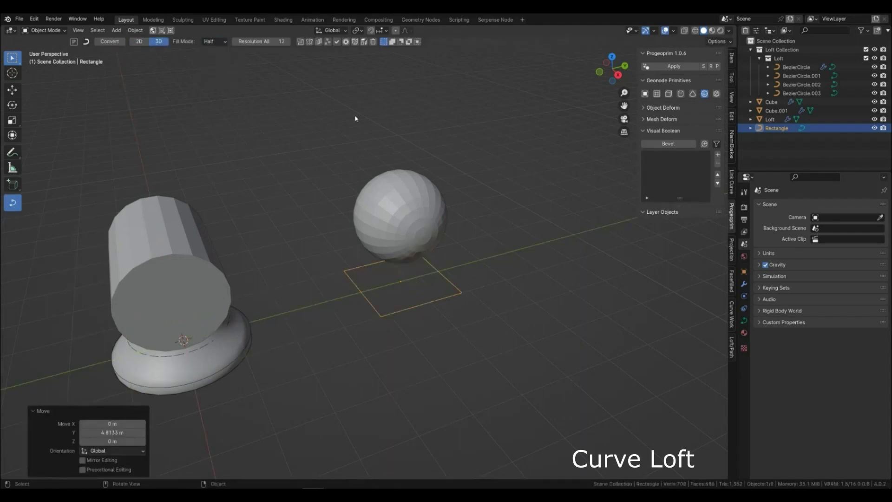
Step: Add the curve bevel modifier to the rectangle and enable its Poly option, with a 0.5 m bevel and a count of 2
scroll(463, 323, "up", 2)
middle_click_drag(479, 325, 396, 269)
middle_click_drag(408, 293, 383, 303)
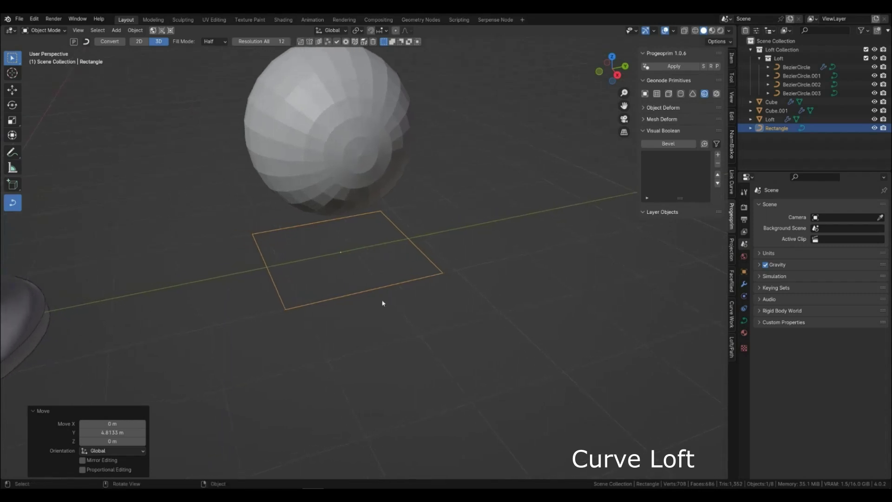
left_click(733, 345)
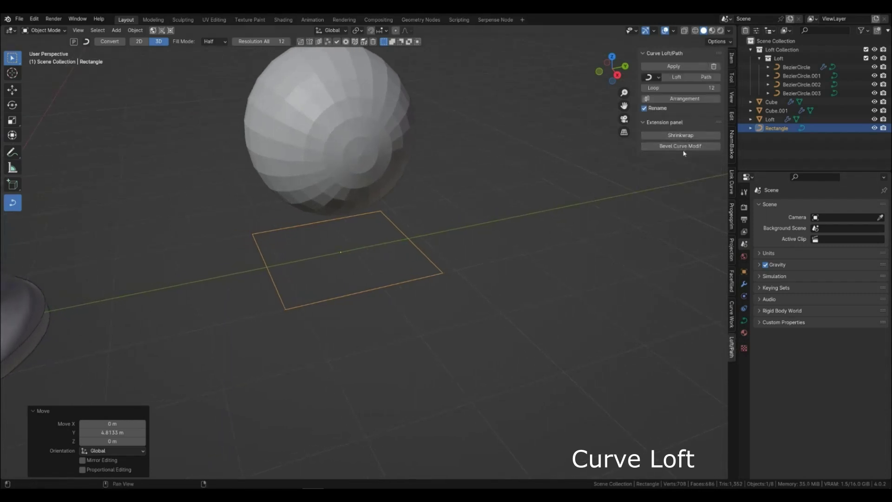
left_click(684, 148)
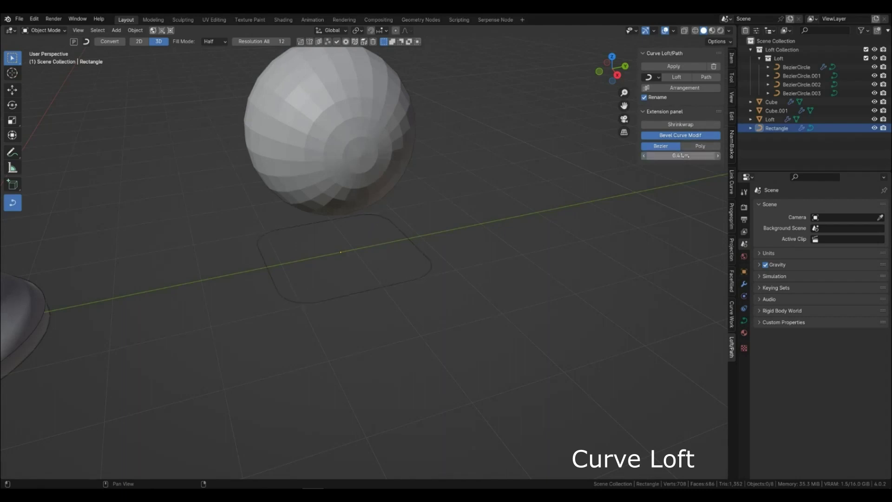
left_click(706, 148)
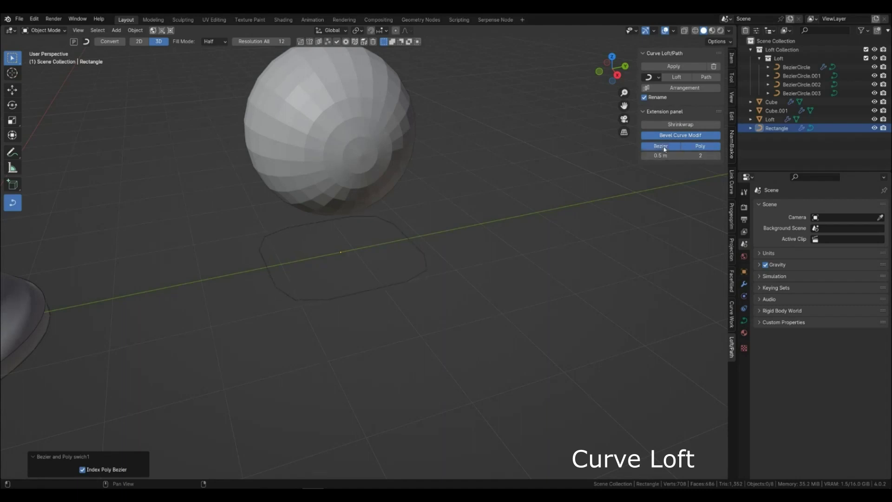
Step: Duplicate the bezier rectangle curve twice along Z so three rectangles are stacked beneath the sphere
middle_click_drag(504, 224, 407, 232)
key("shift+d")
key("z")
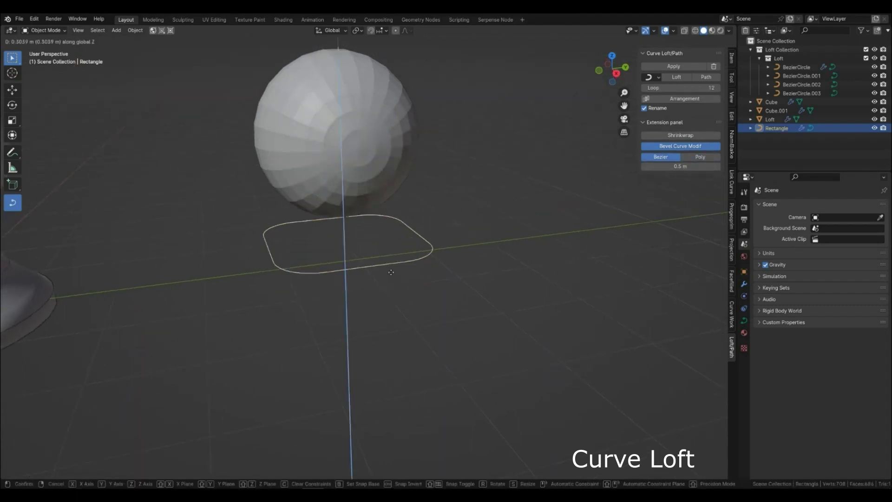
left_click(476, 253)
key("shift+d")
key("z")
left_click(475, 298)
Step: Create a loft through the three stacked rectangle curves and turn off its Flip Normal option
left_click_drag(425, 325, 371, 230)
left_click(678, 77)
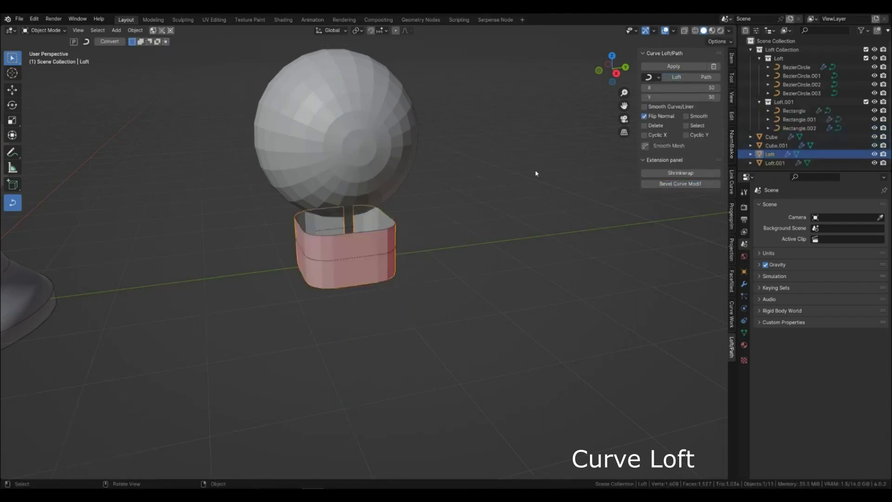
middle_click_drag(629, 137, 364, 235)
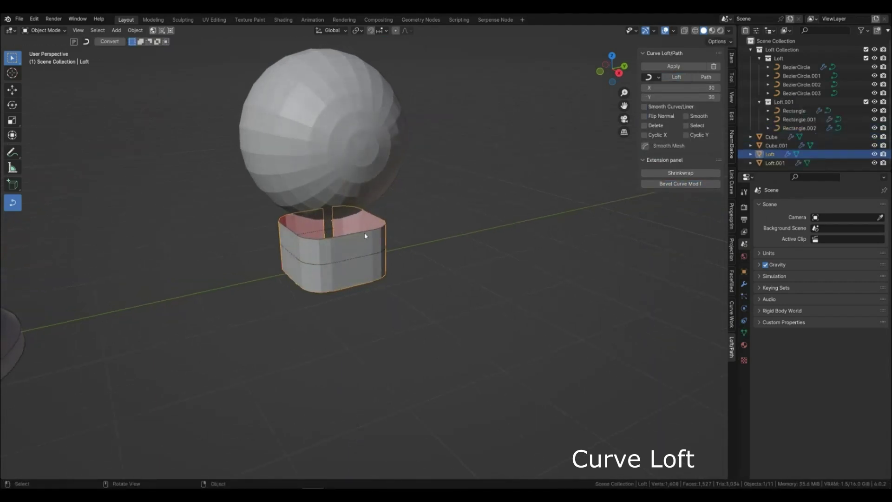
Step: Shrinkwrap the loft's uppermost rectangle curve onto the sphere
left_click(365, 234)
scroll(419, 260, "up", 3)
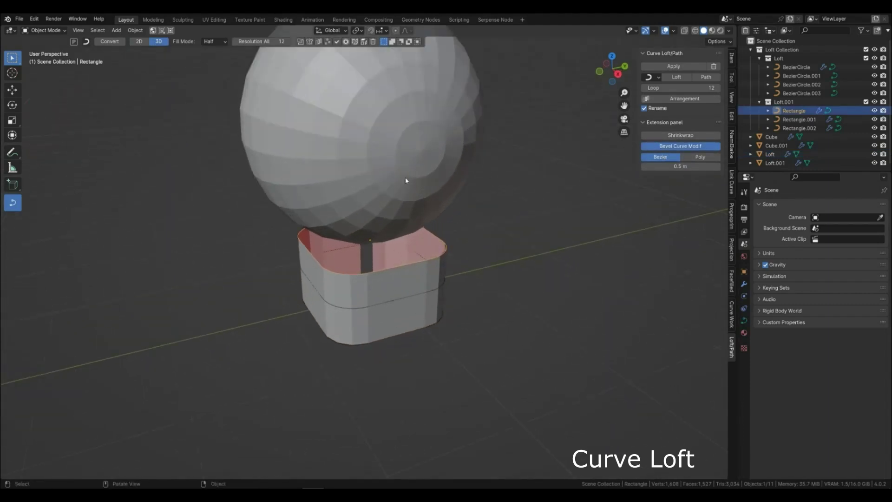
left_click(481, 166, "shift")
left_click(674, 128)
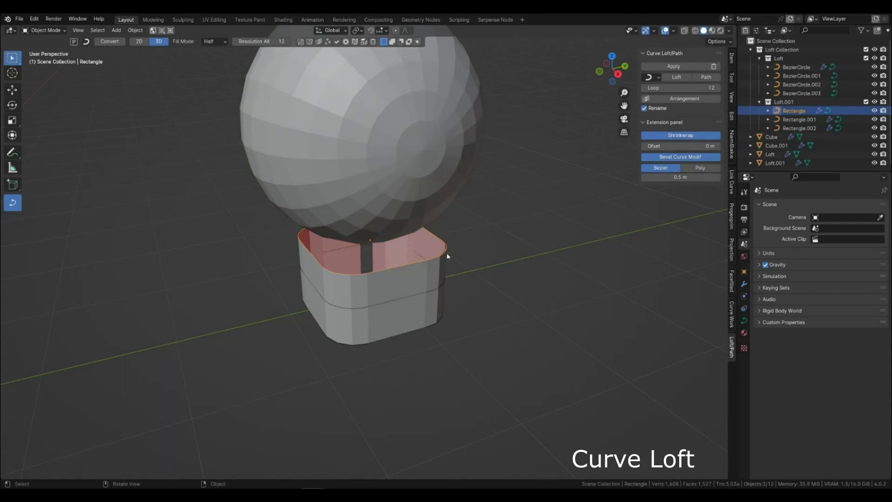
Step: Re-add the curve bevel modifier on the shrinkwrapped rectangle with a 0.25 m bevel, and set the shrinkwrap offset to 0.08 m
left_click(683, 158)
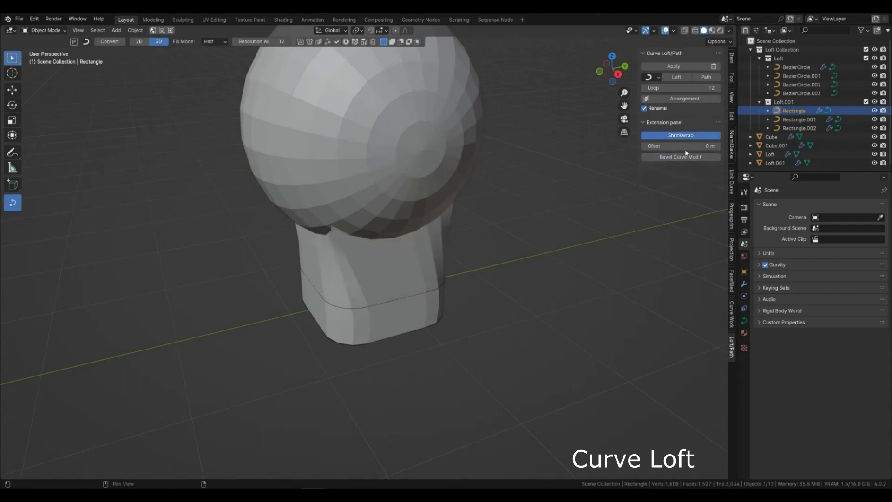
left_click(681, 157)
mouse_move(460, 242)
middle_mouse_down()
mouse_move(474, 231)
mouse_move(484, 241)
mouse_move(448, 252)
middle_mouse_up()
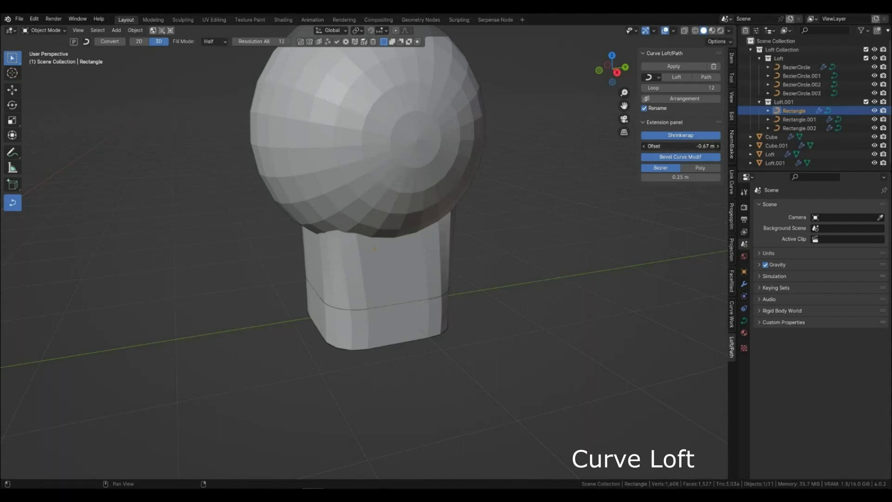
left_click_drag(681, 146, 684, 146)
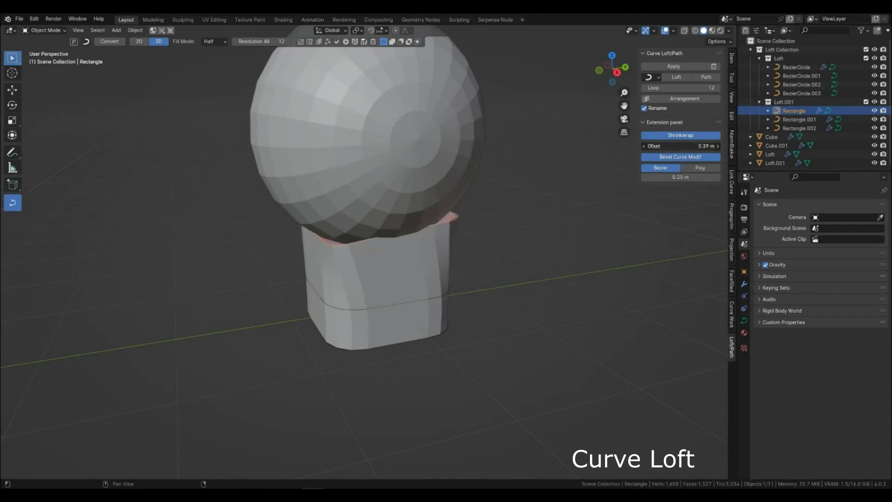
middle_click_drag(515, 218, 495, 232)
Step: Scale up the middle and lowest rectangle curves so the loft flares out towards its base
scroll(493, 232, "down", 2)
left_click(437, 293)
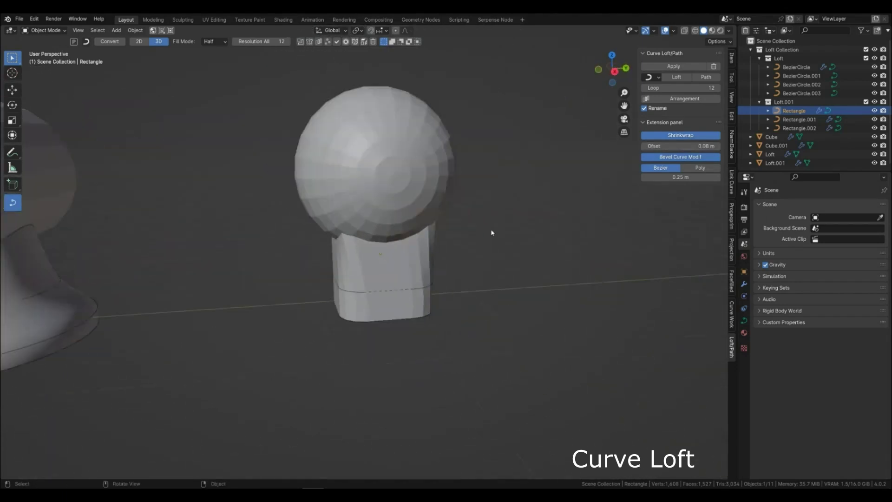
left_click(439, 292)
key("s")
left_click(472, 291)
left_click(426, 320)
key("s")
left_click(453, 324)
Step: Turn on Smooth for the rectangle loft and set its X count to 30 and Y count to 16
middle_click_drag(458, 325, 391, 277)
left_click(391, 277)
left_click(692, 116)
left_click_drag(688, 88, 651, 88)
left_click_drag(688, 98, 685, 97)
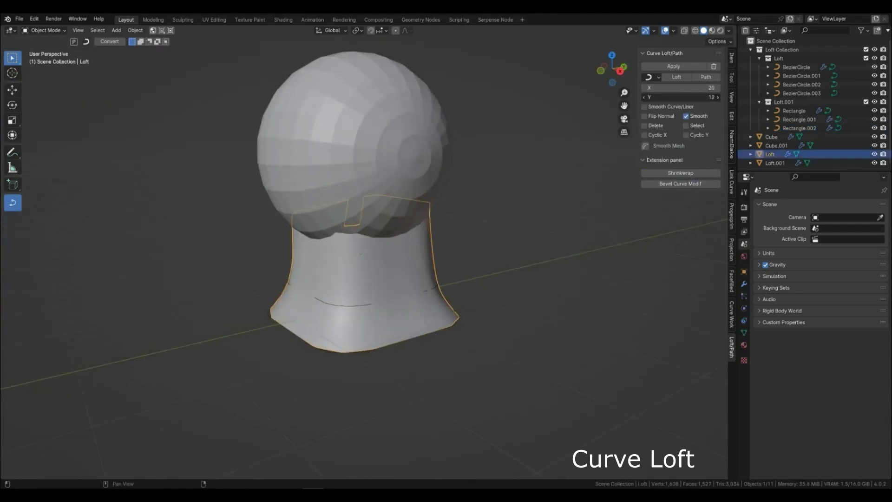
left_click(586, 167)
middle_click_drag(499, 300, 386, 333)
left_click(409, 301)
left_click_drag(683, 98, 697, 88)
left_click(455, 258)
Step: Delete the sphere together with its rectangle curves and loft, and clean up their empty loft collection
scroll(371, 316, "down", 3)
middle_click_drag(354, 333, 349, 323)
left_click_drag(350, 324, 448, 218)
key("x")
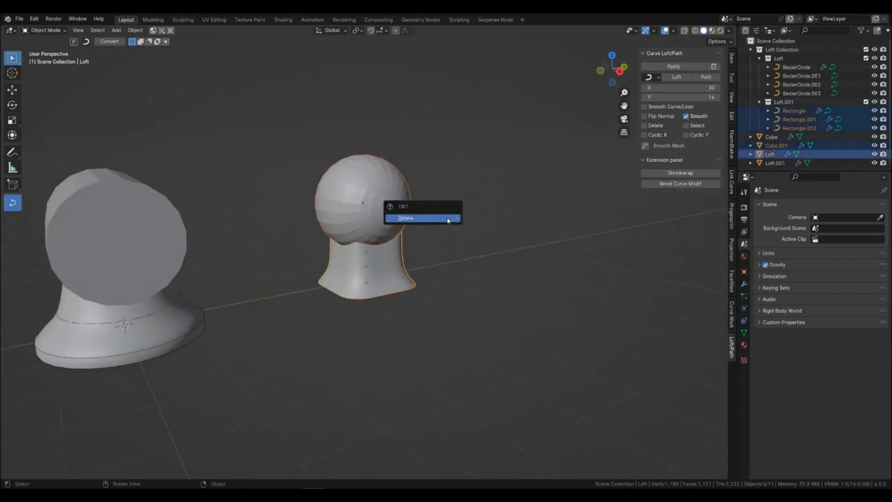
left_click(448, 219)
left_click(714, 66)
Step: Show the geonode primitive settings of the joint cylinder on top of the base
scroll(443, 275, "down", 1)
middle_click_drag(442, 275, 650, 264, "shift")
middle_click_drag(469, 316, 440, 317)
middle_click_drag(440, 316, 436, 311)
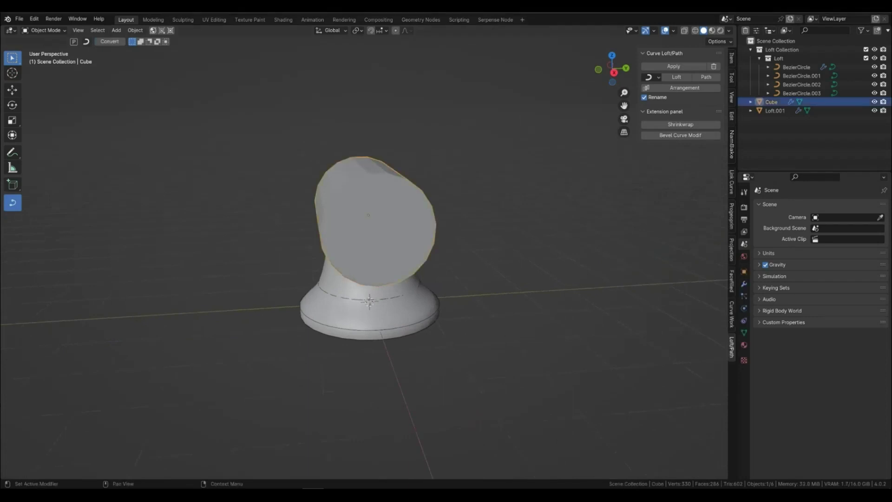
left_click(734, 228)
middle_click_drag(443, 240, 453, 241)
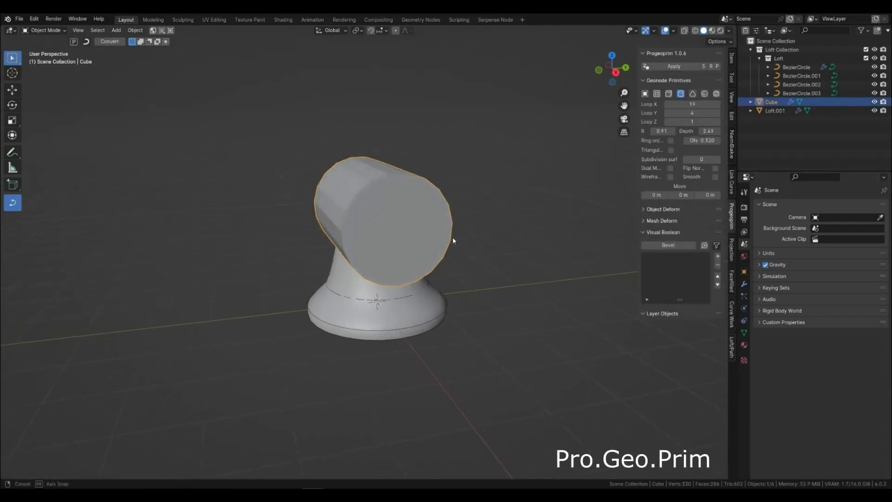
Step: Try the sphere primitive on the base's joint cylinder, then return it to the cylinder primitive
left_click(705, 93)
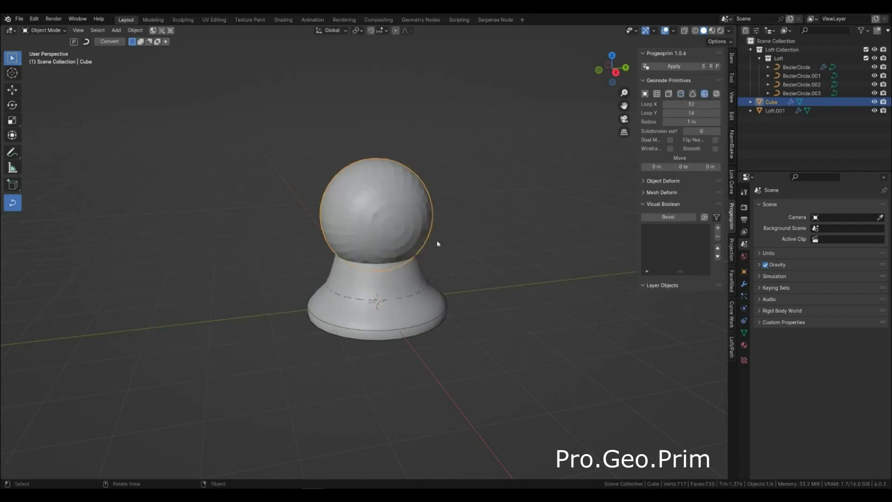
middle_click_drag(437, 243, 338, 242)
middle_click_drag(421, 262, 422, 265)
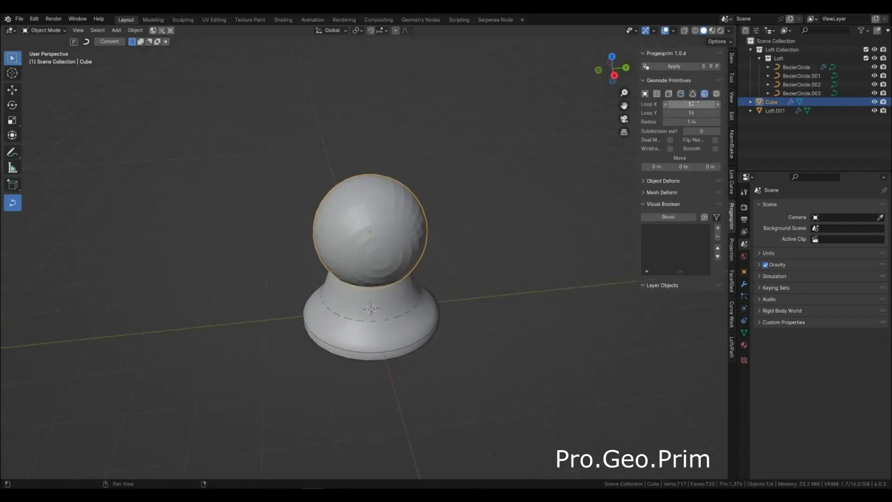
left_click(680, 94)
middle_click_drag(512, 249, 516, 234)
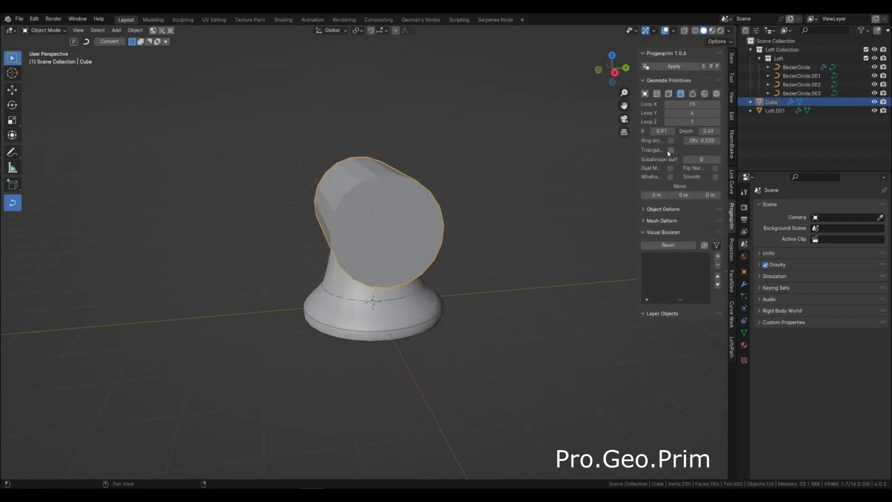
Step: Duplicate the joint cylinder and move the copy straight up along Z above the original
key("shift+d")
right_click(399, 236)
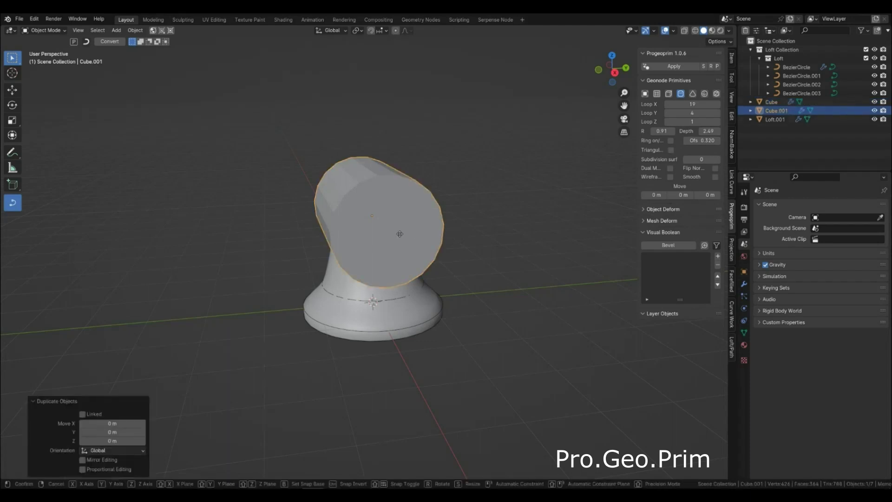
key("g")
key("z")
left_click(403, 94)
Step: Turn the lower joint cylinder into a ring with radius 0.89 m, depth 2.23 and offset -0.240
left_click(439, 259)
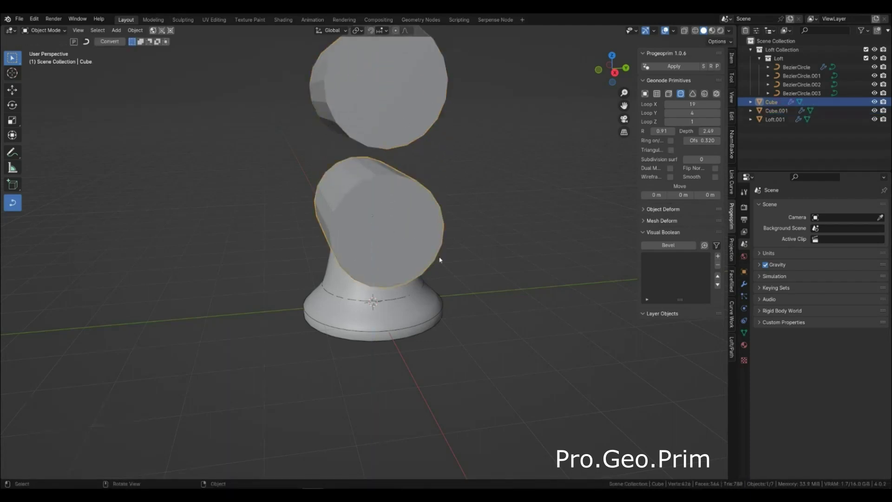
left_click_drag(637, 147, 626, 147)
left_click(664, 141)
mouse_move(493, 235)
middle_mouse_down()
mouse_move(481, 211)
mouse_move(488, 231)
middle_mouse_up()
left_click_drag(656, 131, 646, 131)
left_click_drag(707, 131, 695, 131)
mouse_move(699, 141)
left_mouse_down()
mouse_move(670, 131)
mouse_move(695, 140)
left_mouse_up()
middle_click_drag(421, 226, 430, 316)
Step: In the right orthographic view, move the upper cylinder up and along positive Y, diagonally away from the base joint
left_click(478, 240)
key("KP_3")
left_click(333, 219)
key("g")
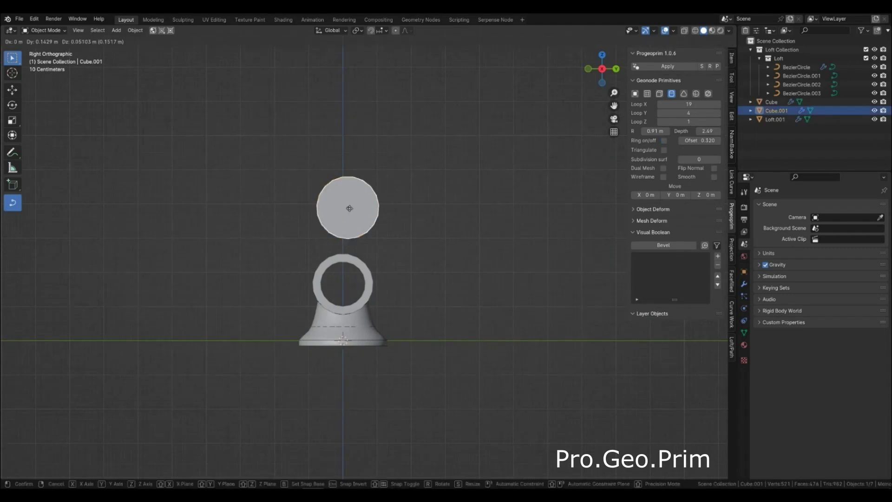
left_click(394, 197)
Step: Duplicate the upper cylinder, move the copy about -0.92 m in Y and -1.45 m in Z, and rotate it 90° about Y
key("shift+d")
left_click(399, 287)
key("r")
key("x")
middle_click_drag(400, 287, 427, 304)
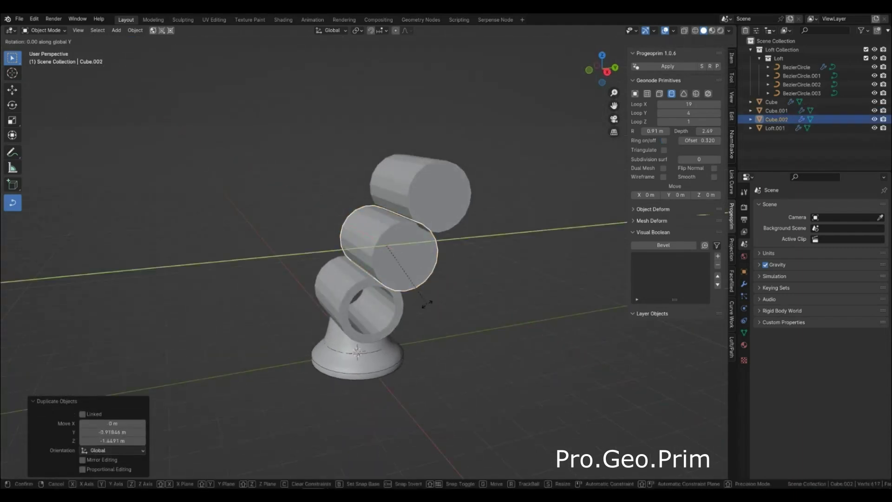
key("y")
key("9")
key("0")
key("Return")
Step: Tilt the middle cylinder -32.1° about X to link both joints, and set its radius to 0.51 m and depth to 2.33
key("KP_3")
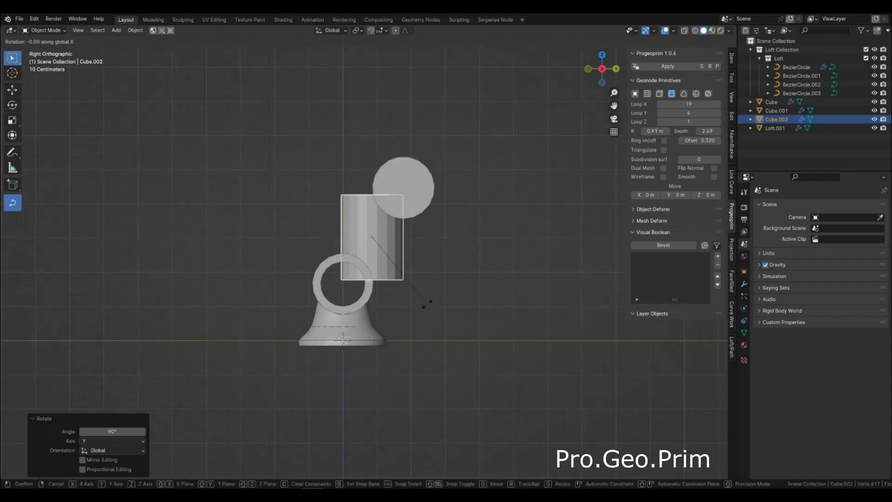
left_click(385, 338)
left_click_drag(655, 132, 632, 131)
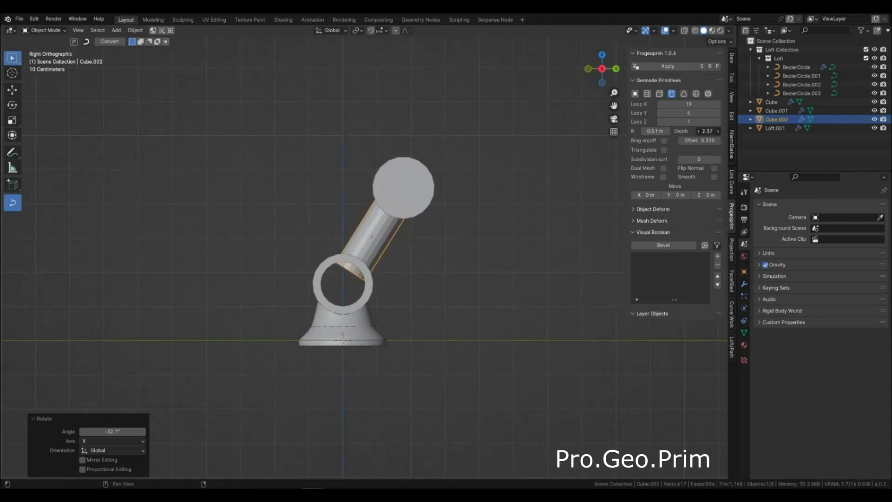
Step: Delete the solid upper cylinder and put a duplicate of the base's ring joint at the arm's upper end
left_click(422, 182)
key("x")
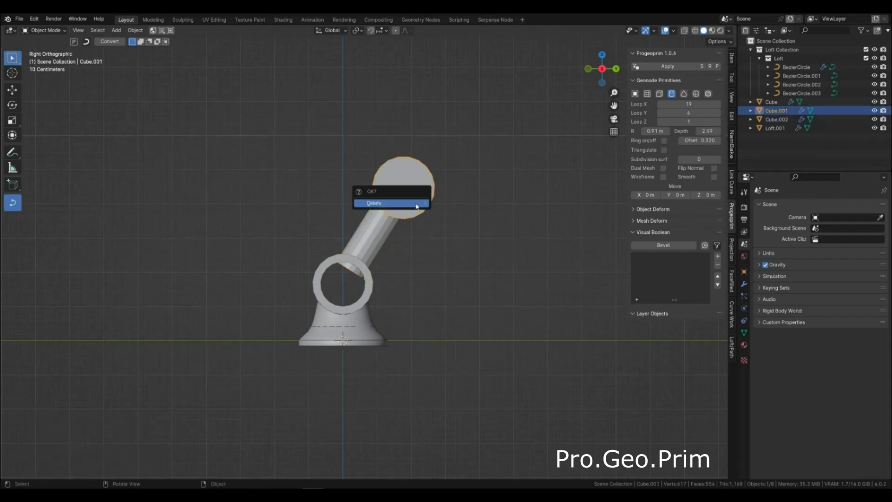
left_click(417, 206)
left_click(369, 282)
key("shift+d")
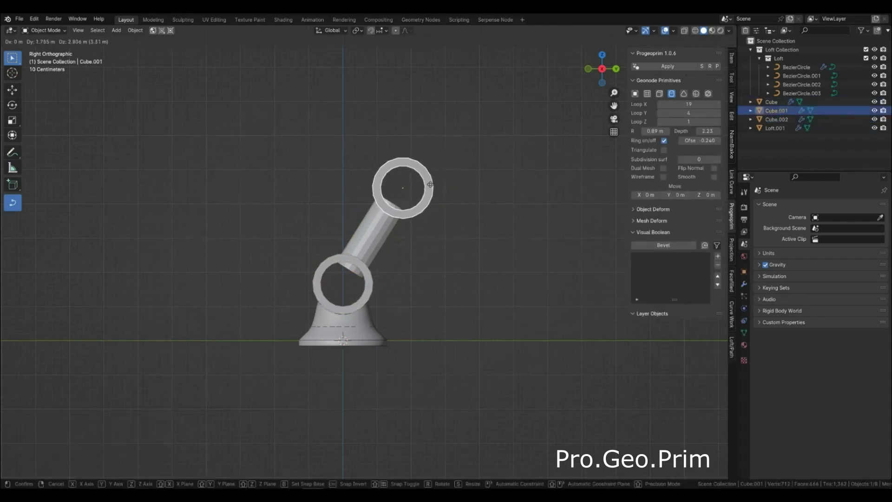
left_click(431, 188)
Step: Duplicate the upper ring in place as a solid cylinder scaled to 0.811, and put a copy of it inside the lower ring
key("shift+d")
right_click(450, 219)
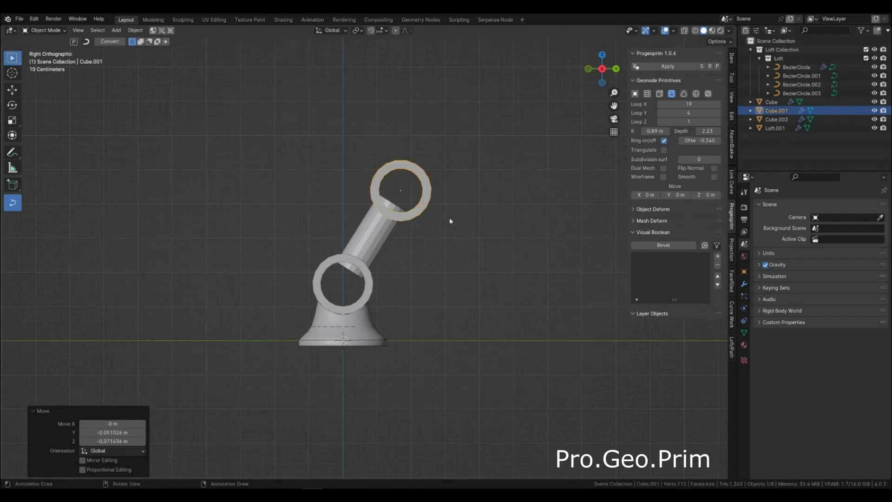
left_click(664, 140)
key("s")
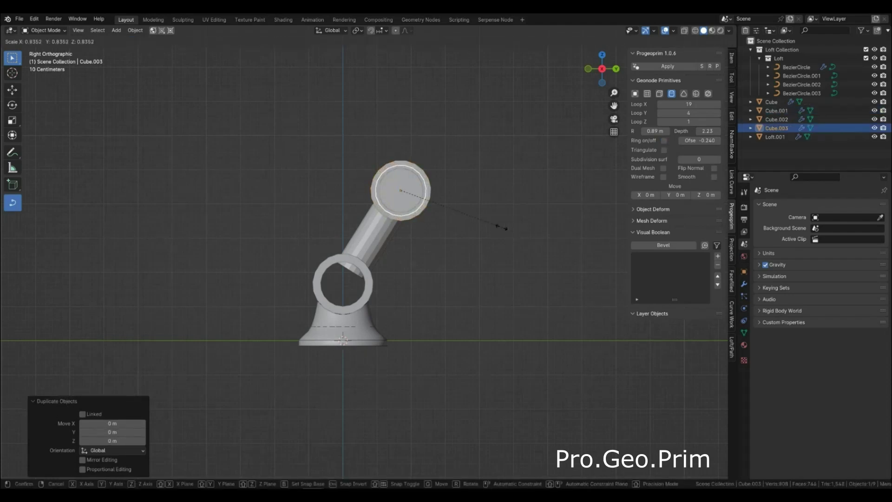
left_click(502, 230)
key("shift+d")
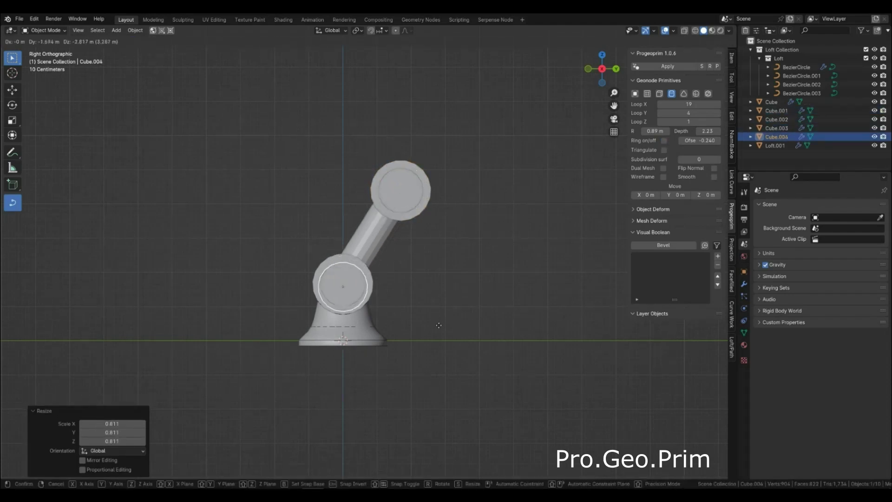
left_click(439, 322)
Step: Cut the linking arm cylinder with the two solid inner cylinders using a visual boolean layer set to Difference
left_click(401, 205, "shift")
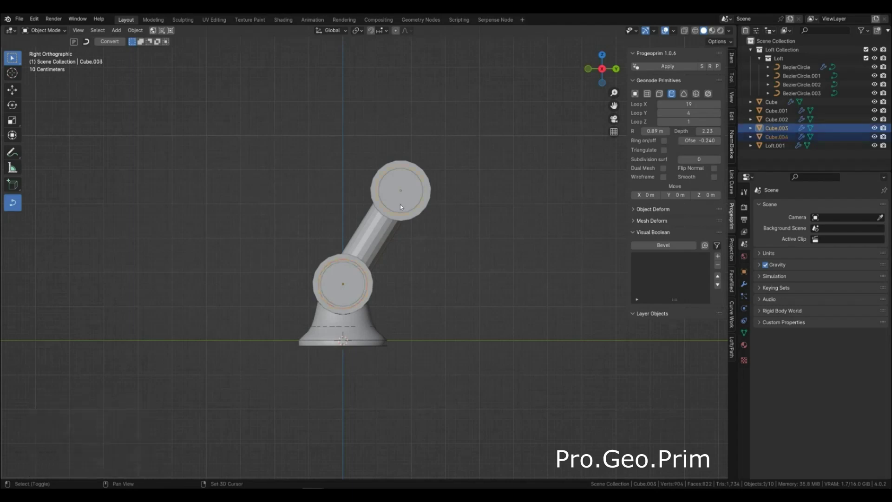
left_click(374, 236, "shift")
left_click(718, 257)
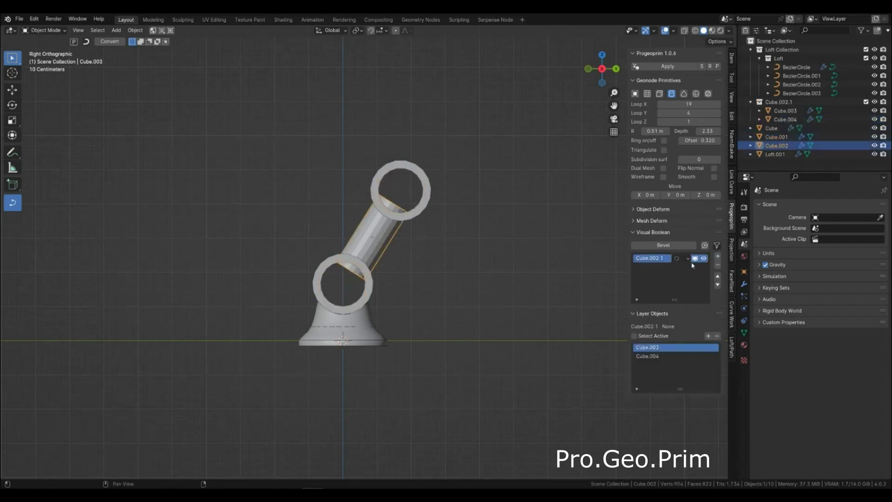
middle_click_drag(393, 251, 412, 271)
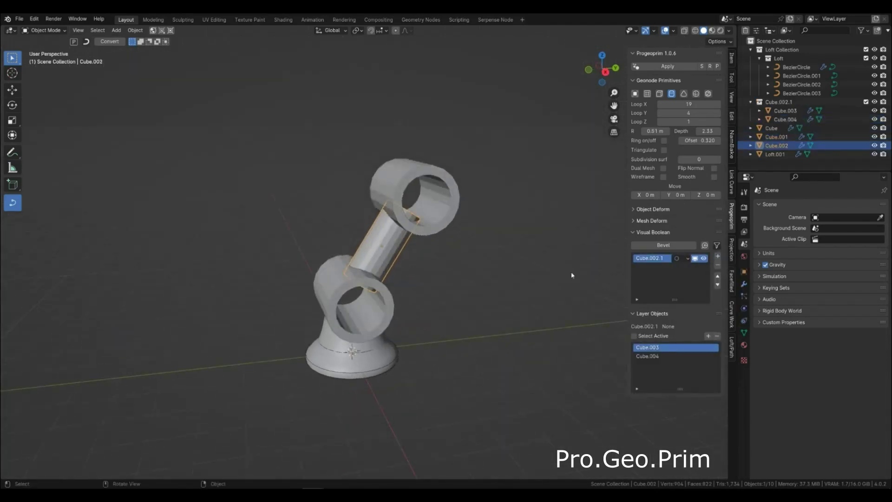
left_click(677, 260)
left_click(687, 291)
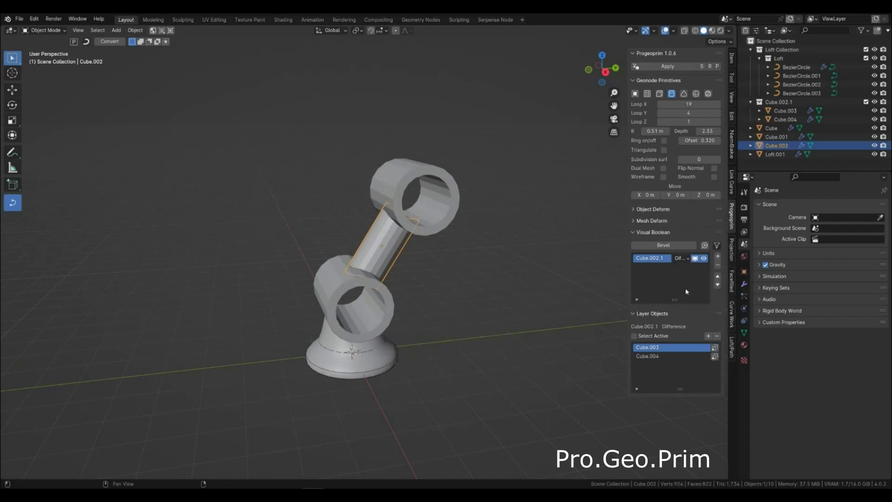
mouse_move(447, 305)
middle_mouse_down()
mouse_move(435, 269)
mouse_move(442, 266)
mouse_move(423, 287)
mouse_move(446, 282)
mouse_move(460, 293)
mouse_move(475, 285)
mouse_move(433, 285)
mouse_move(445, 300)
middle_mouse_up()
left_click(455, 278)
Step: Increase the radius of the arm cylinder linking the two ring joints
left_click(409, 262)
middle_click_drag(417, 263, 584, 224)
left_click_drag(656, 131, 674, 131)
middle_click_drag(458, 261, 469, 233)
scroll(421, 264, "up", 2)
left_click_drag(656, 131, 648, 131)
middle_click_drag(511, 286, 501, 301)
Step: Set the depth of both ring joints to 1.6 m
left_click(396, 352)
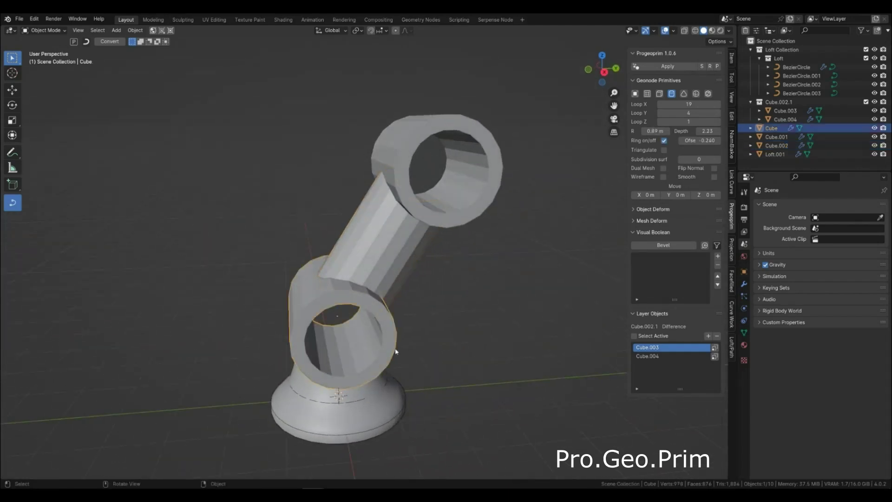
left_click(492, 218, "shift")
middle_click_drag(489, 225, 523, 257)
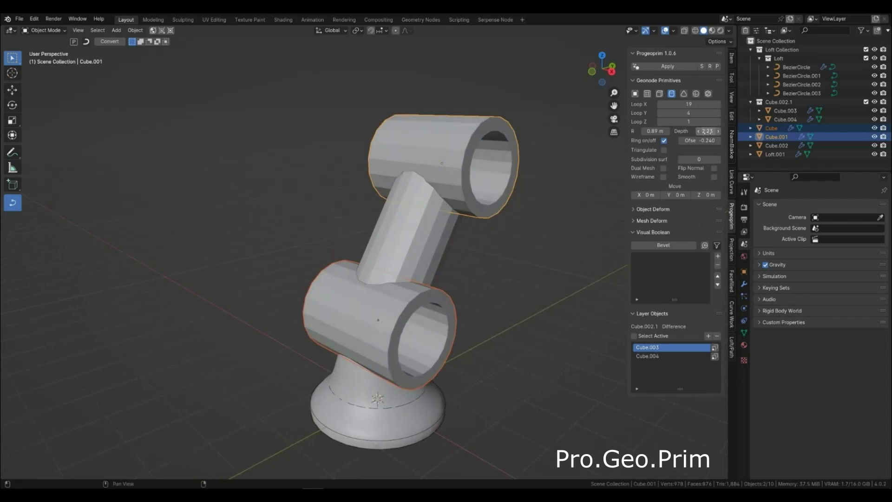
mouse_move(707, 131)
left_mouse_down()
mouse_move(669, 131)
mouse_move(702, 131)
left_mouse_up()
left_click(505, 279)
mouse_move(503, 282)
middle_mouse_down()
mouse_move(484, 283)
mouse_move(516, 281)
middle_mouse_up()
Step: Try a different Loop Y count on both ring joints
left_click(420, 310)
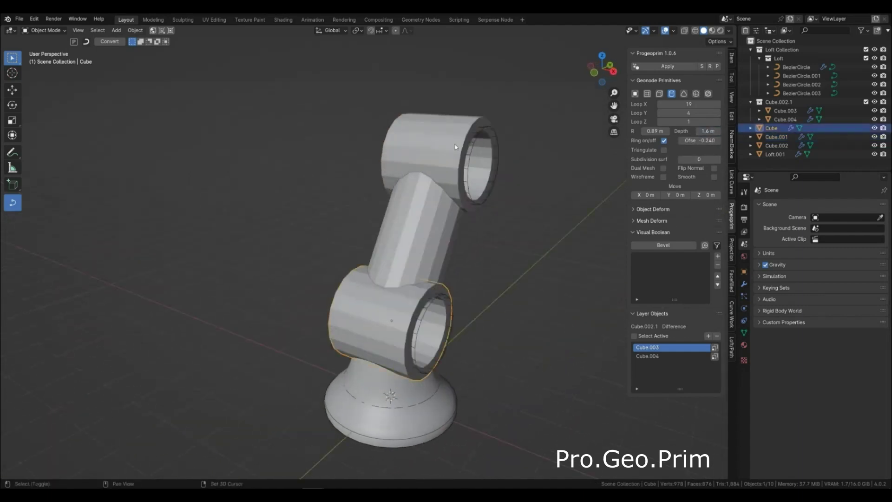
left_click(449, 154, "shift")
left_click_drag(690, 113, 681, 113)
left_click(524, 253)
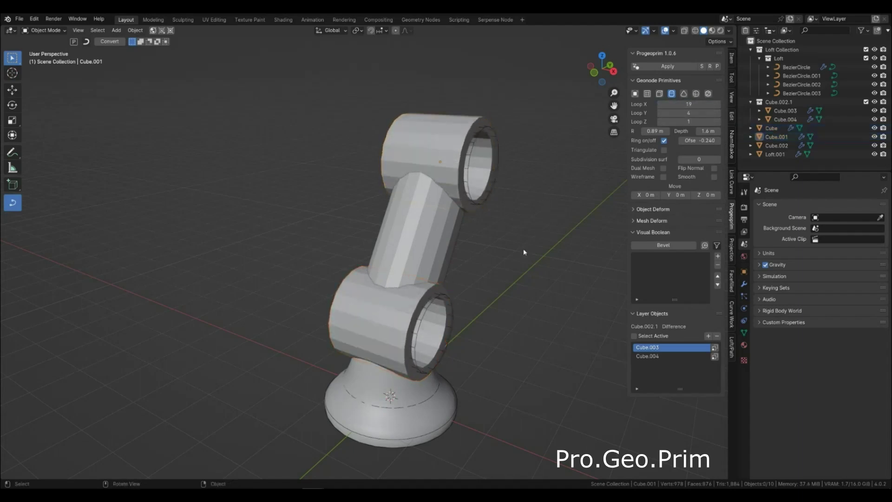
Step: Undo the last change to the ring joints and set Loop X to 16 on both of them
key("ctrl+z")
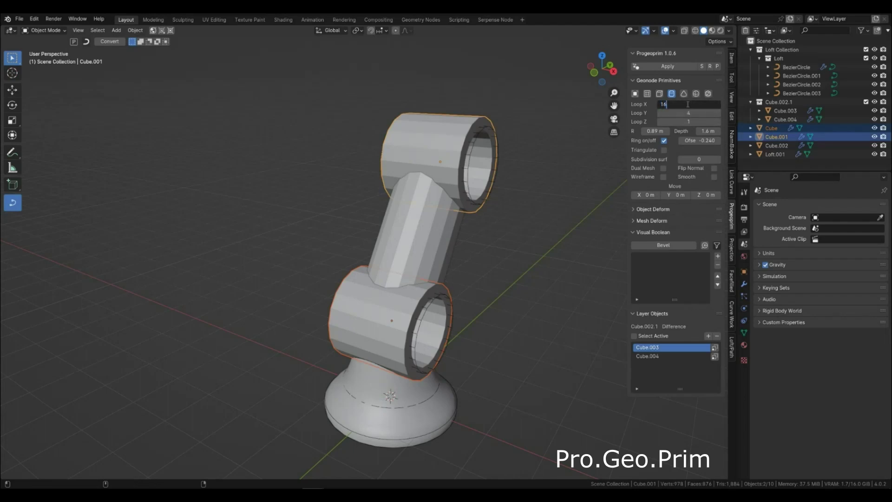
key("Return")
left_click(554, 245)
middle_click_drag(554, 245, 468, 235)
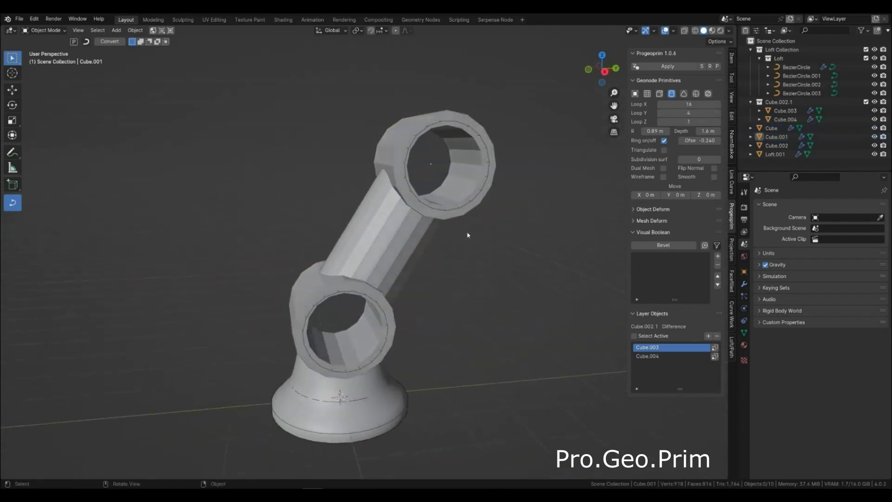
Step: Hide the cutter cylinders belonging to the linking arm's Difference boolean layer
left_click(429, 236)
left_click(705, 259)
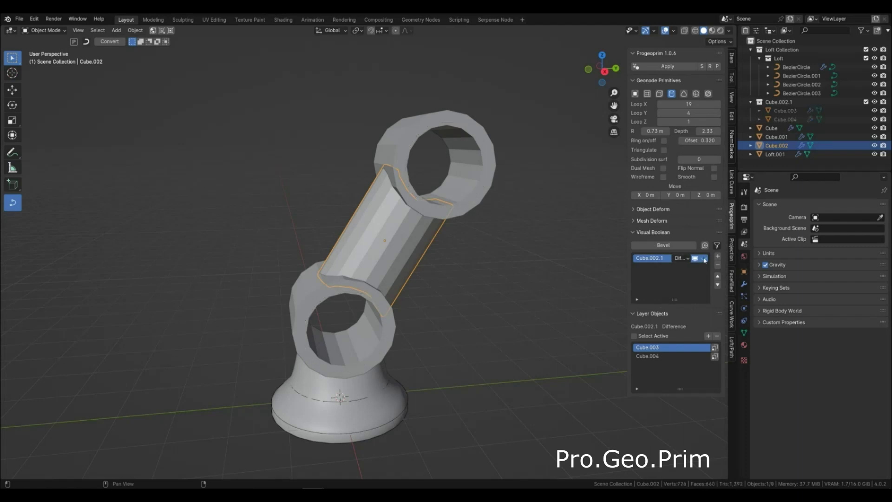
left_click(494, 315)
middle_click_drag(494, 316, 414, 268)
left_click(413, 267)
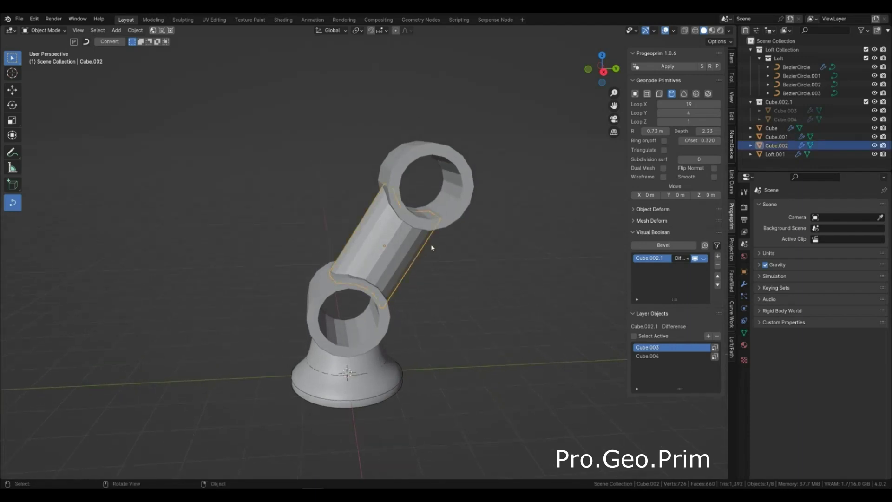
Step: Show the cutters again, then rotate the linking arm, upper ring joint and its cutter more upright and reposition them above the lower ring
left_click(444, 227, "shift")
left_click(408, 253)
left_click(699, 260)
left_click_drag(486, 255, 411, 166)
key("KP_3")
key("r")
key("z")
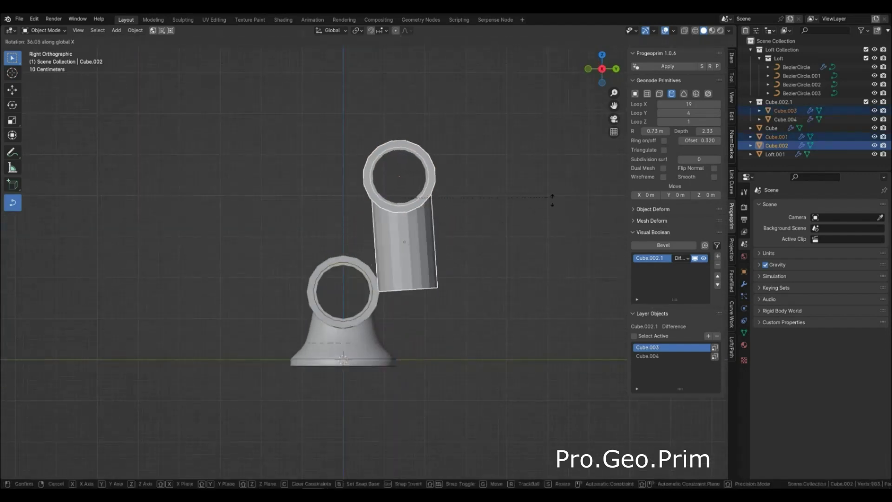
left_click(521, 258)
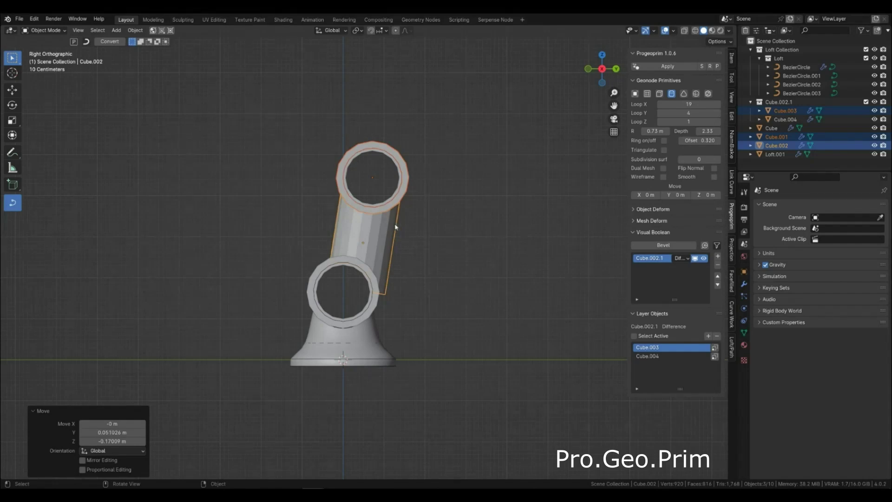
left_click(412, 208)
middle_click_drag(412, 207, 485, 282)
scroll(484, 282, "down", 2)
middle_click_drag(411, 293, 414, 338)
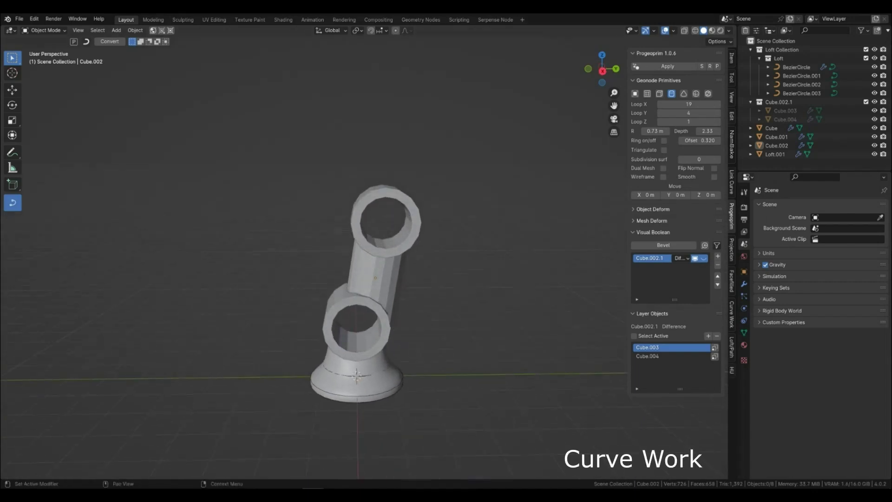
Step: Add a Rectangle curve, make it 3D, and move and rotate it in right view to align with the linking arm
middle_click_drag(435, 286, 416, 282)
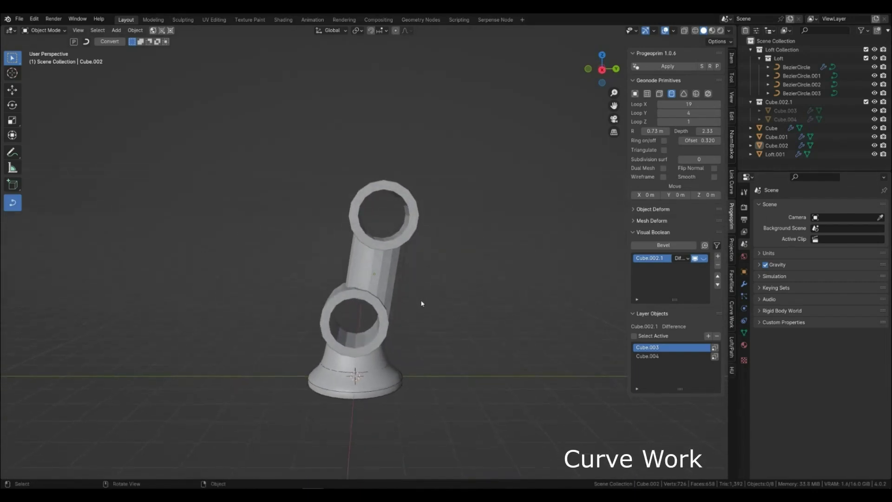
left_click(86, 41)
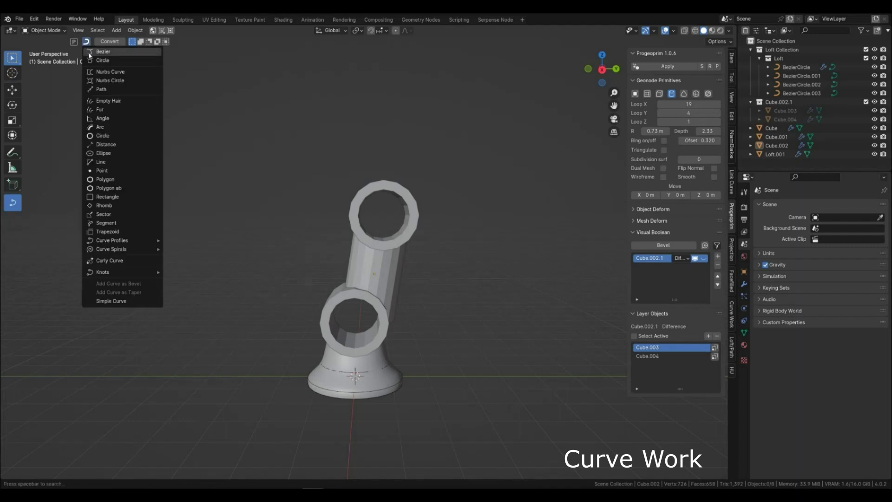
left_click(108, 197)
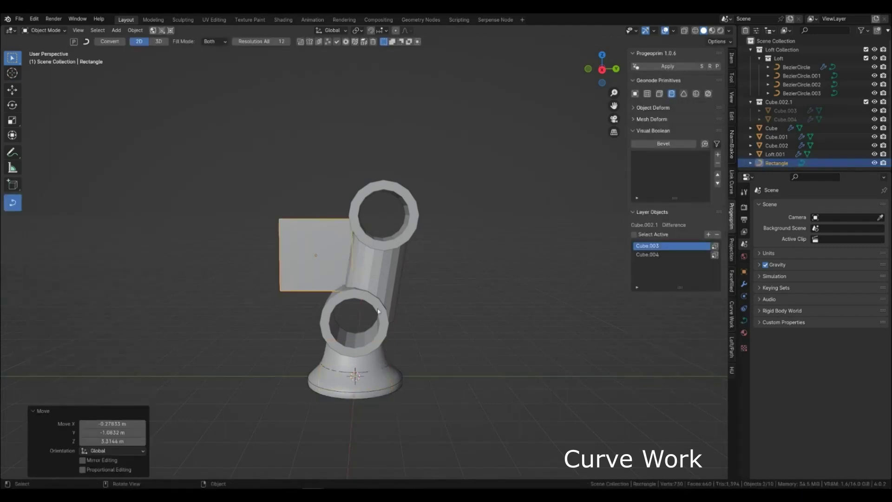
key("KP_3")
scroll(465, 312, "up", 4)
key("g")
left_click(414, 287)
key("r")
left_click(159, 42)
scroll(363, 260, "up", 2)
key("Tab")
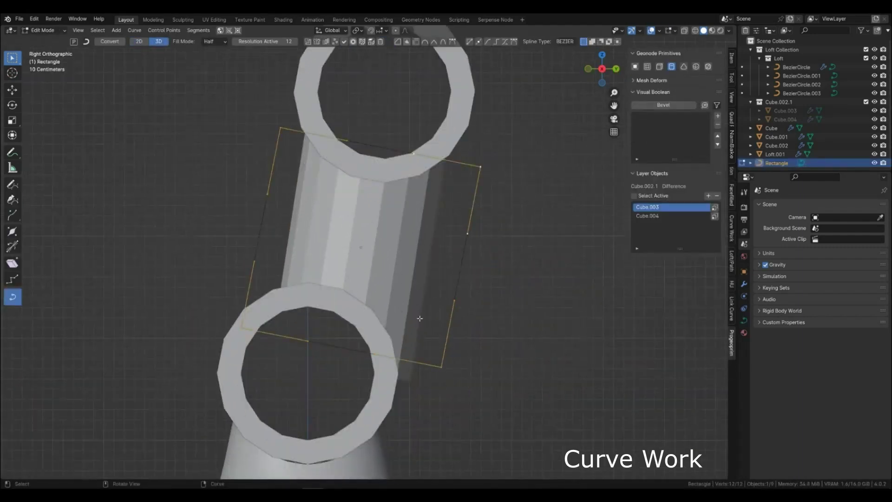
Step: Raise the rectangle curve's lower corners so its bottom edge slants across the upper part of the lower ring joint
left_click(241, 328)
key("g")
left_click(261, 255)
left_click(441, 367)
key("g")
left_click(359, 319)
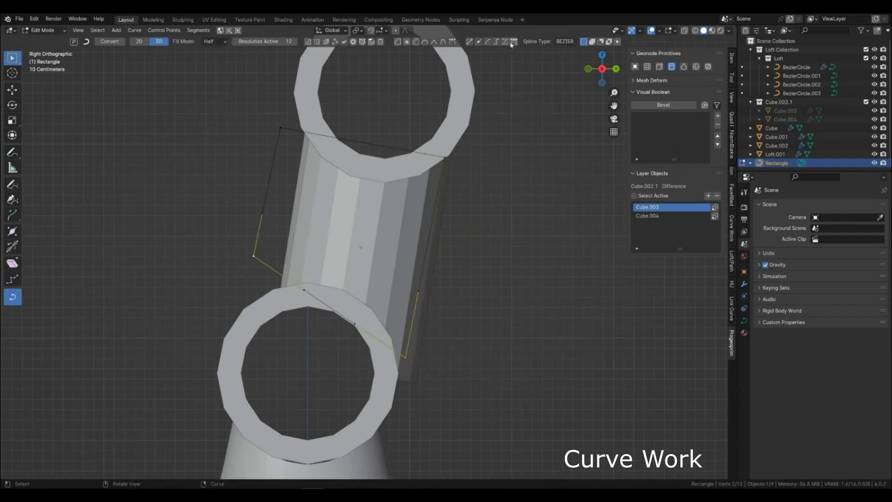
Step: Turn the profile's slanted bottom segment into a curve that arches over the lower ring joint
left_click(514, 42)
left_click_drag(290, 278, 365, 349)
key("g")
left_click(402, 317)
Step: Move the profile's two left corners closer to the arm and adjust the bottom arc around the lower ring joint
left_click(237, 232)
left_click(254, 257)
key("g")
left_click(285, 298)
left_click(282, 130)
key("g")
left_click(301, 152)
left_click(370, 302)
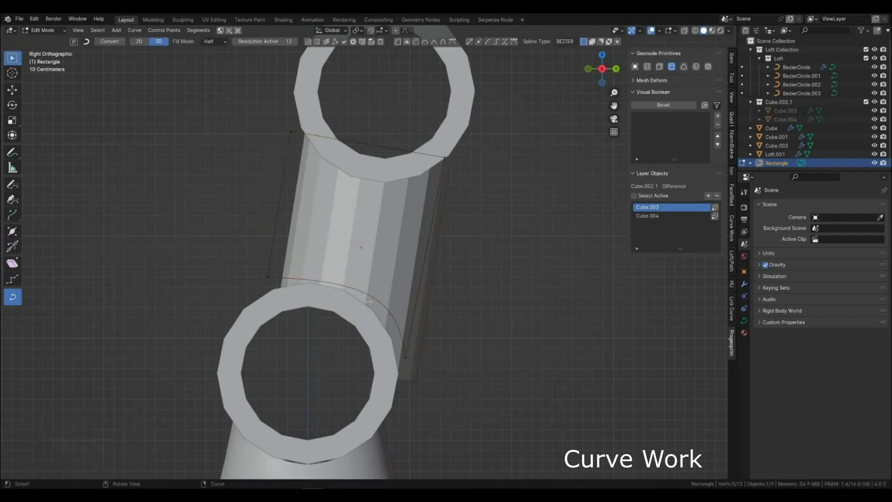
key("g")
left_click(365, 250)
Step: Extrude the profile's right side slightly outward and make the short connecting segment at its lower end a straight Vector segment
left_click(388, 302)
key("e")
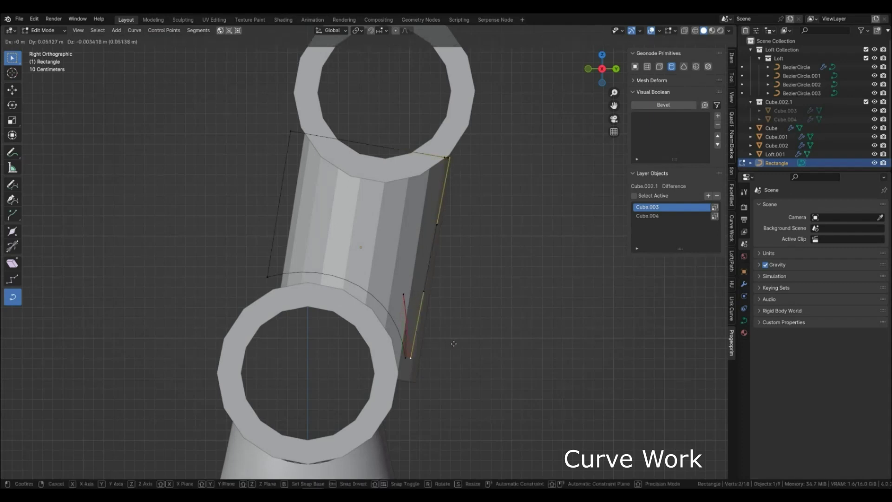
left_click(459, 346)
left_click(447, 382)
left_click_drag(448, 384, 399, 325)
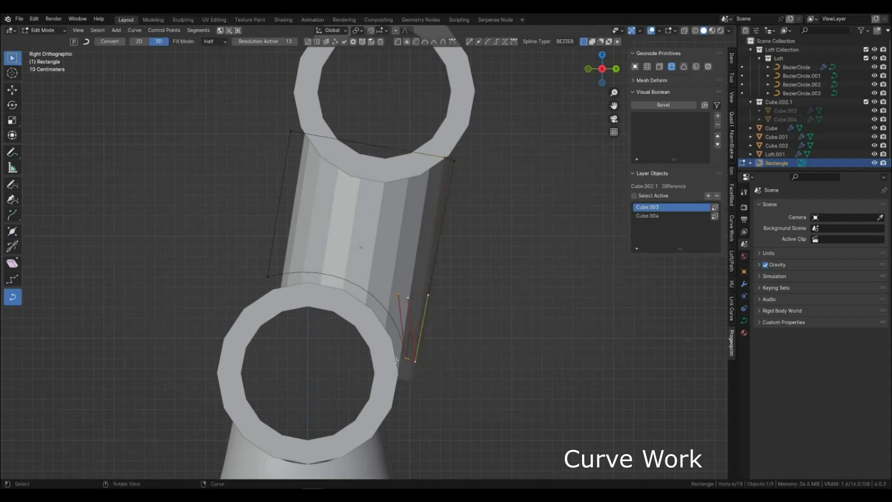
left_click(497, 42)
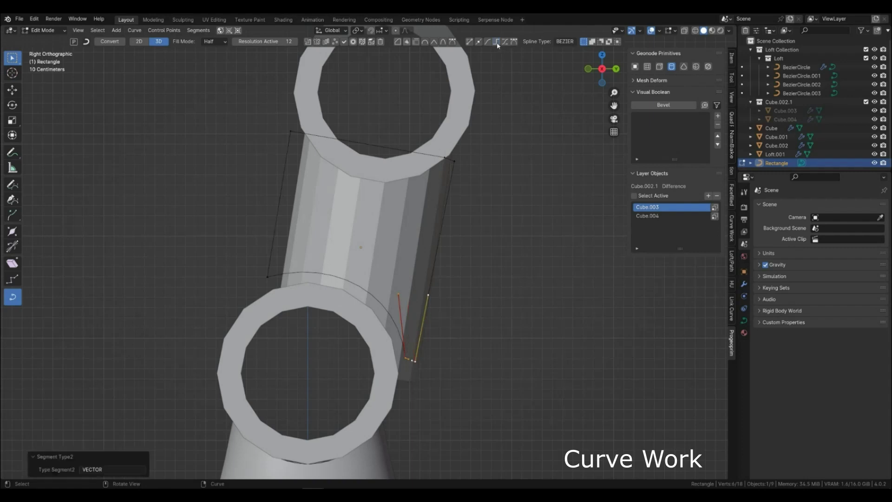
left_click(476, 310)
Step: Delete the extra point at the profile's upper-right corner and lower the two points at its lower-right end
left_click_drag(437, 150, 449, 165)
key("x")
left_click(448, 165)
left_click_drag(397, 347, 431, 377)
key("g")
left_click(430, 399)
left_click(447, 355)
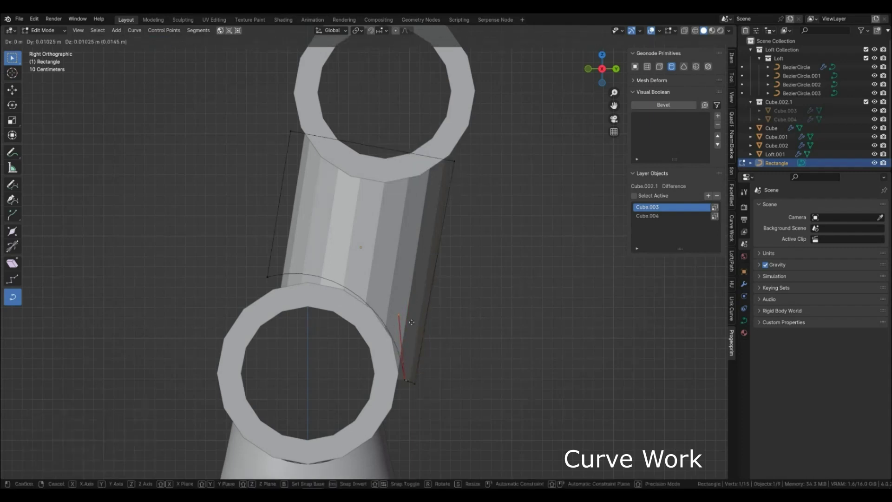
Step: Curve the profile's top segment concavely beneath the upper ring joint and adjust the upper-left corner
left_click_drag(278, 106, 459, 182)
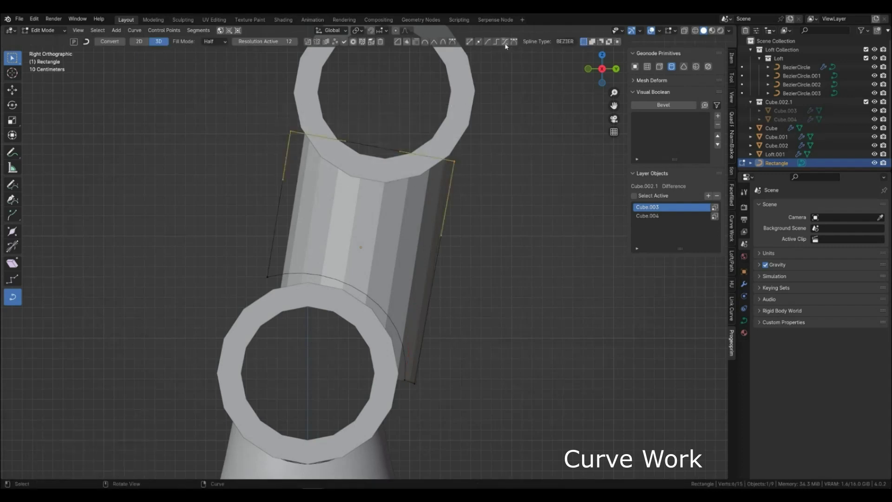
key("g")
left_click(401, 240)
left_click(291, 132)
key("g")
left_click(293, 131)
left_click(454, 211)
Step: Move the profile's lower-right and upper-right corners slightly outward from the arm
left_click(433, 387)
key("g")
left_click(439, 387)
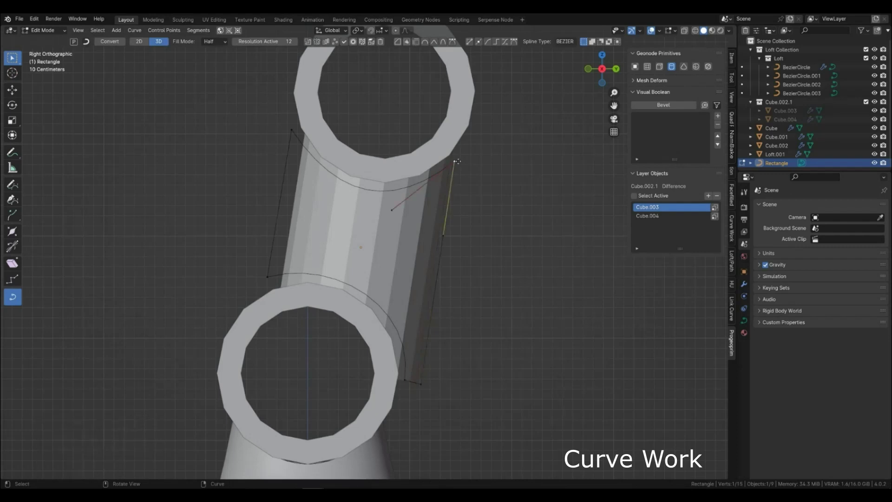
left_click(484, 183)
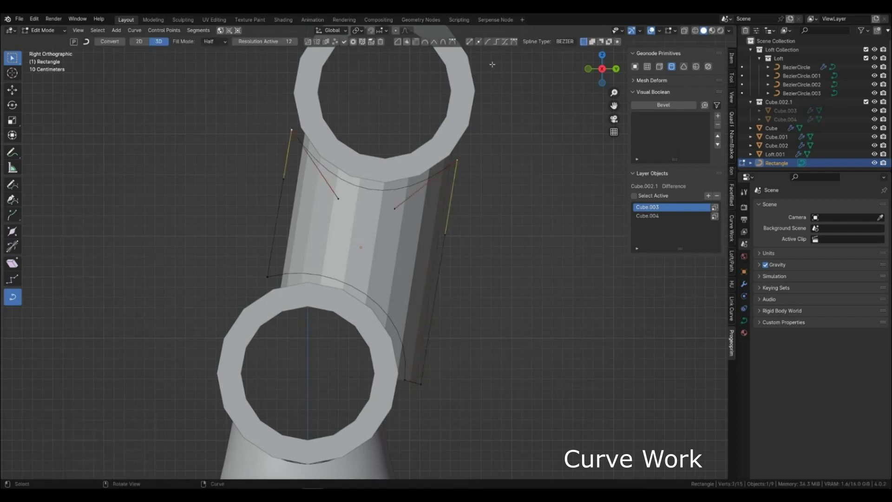
Step: Subdivide the top curve with count 2 and width 0.200, and extrude its middle segment about 0.45 m down into a notch
left_click(478, 41)
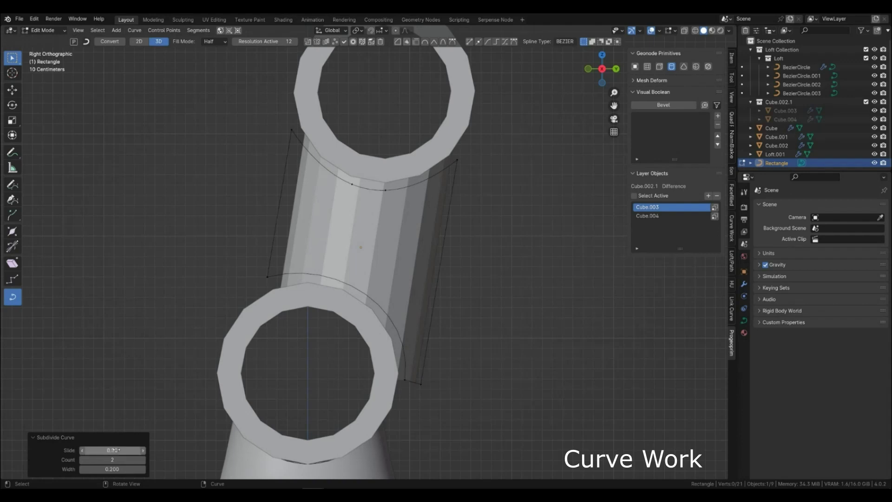
left_click(395, 198)
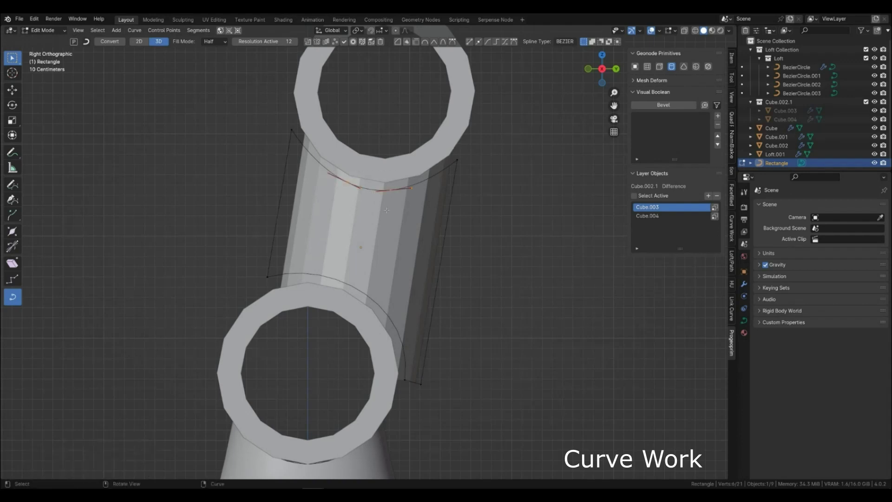
key("e")
left_click(376, 256)
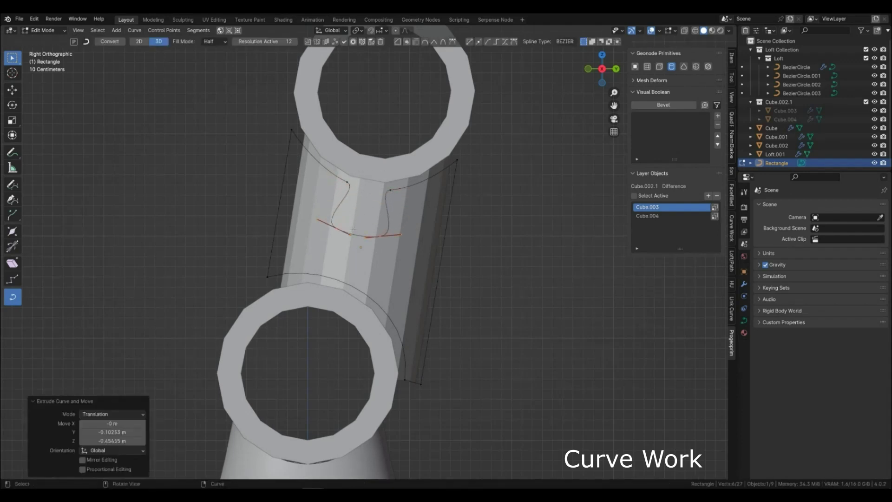
Step: Make the profile curve 2D with fill mode None and convert the notch's segments to straight lines
left_click(139, 42)
left_click(212, 42)
left_click(219, 52)
left_click_drag(413, 247, 310, 175)
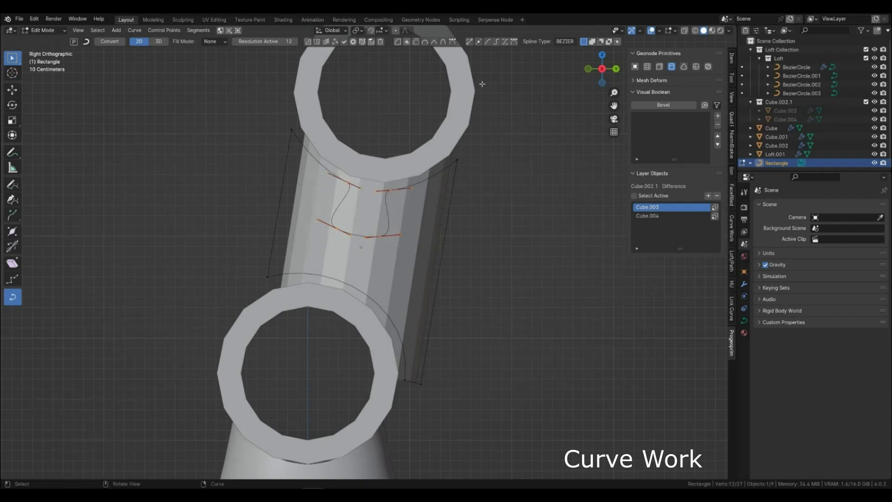
left_click(496, 43)
left_click(336, 228)
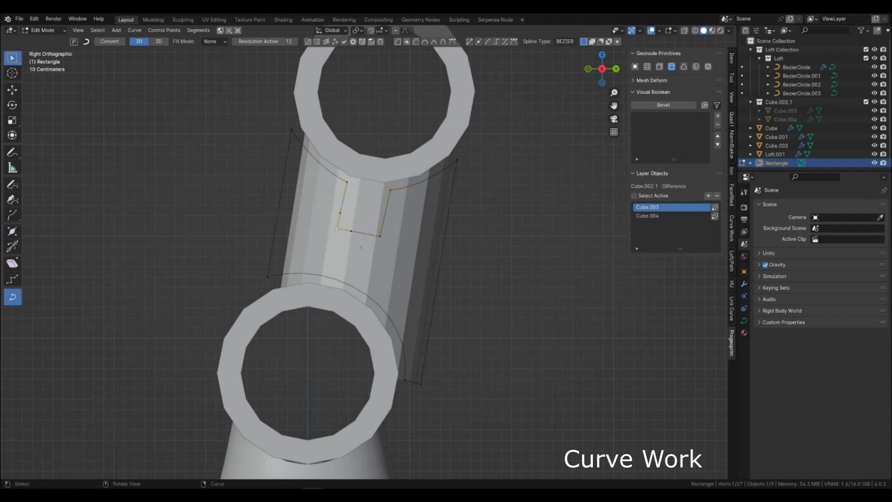
key("g")
left_click(337, 227)
Step: Round the bottom segment of the notch into an arc and adjust the position of its end points
left_click_drag(390, 245, 330, 216)
left_click(511, 42)
left_click(512, 251)
left_click_drag(326, 216, 388, 247)
key("g")
left_click(385, 238)
left_click(489, 261)
Step: Undo the automatic handle on the lower-right point and subdivide the bottom arc once, sliding the new point near its lower end
left_click(426, 43)
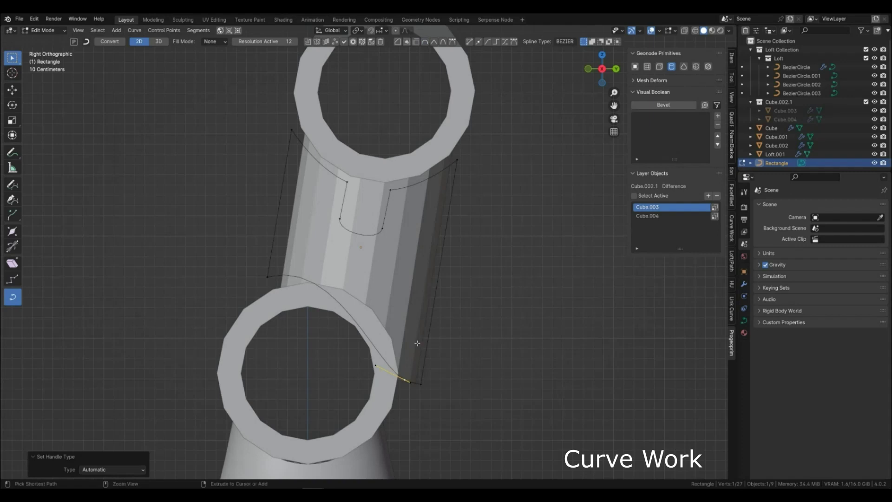
key("ctrl+z")
left_click_drag(237, 260, 421, 400)
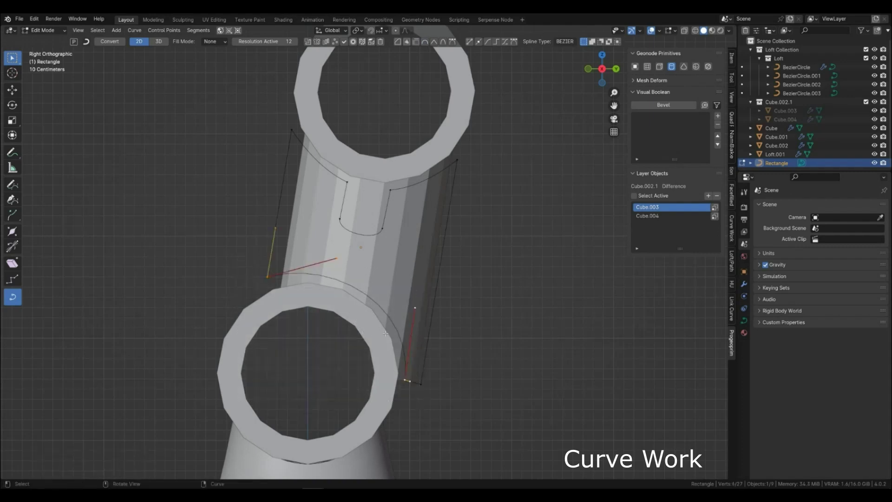
left_click(487, 43)
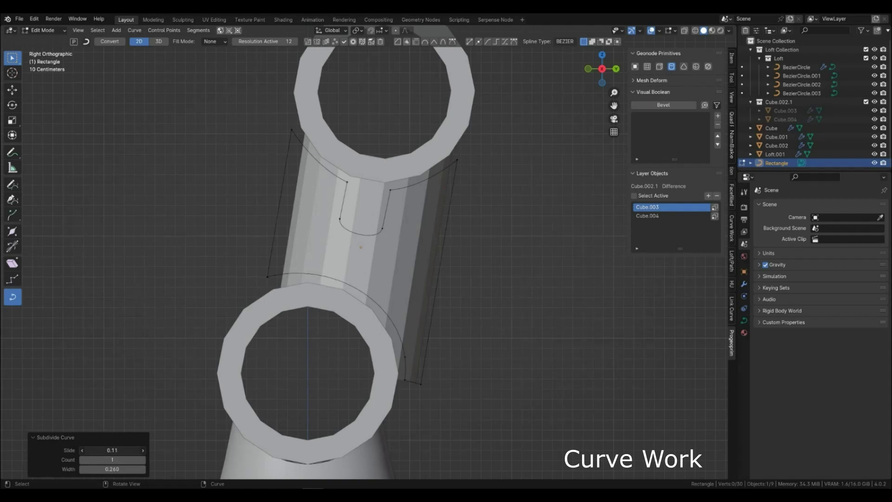
left_click_drag(112, 450, 167, 433)
Step: Bevel the corner point at the lower end of the bottom arc using Round mode
left_click(407, 378)
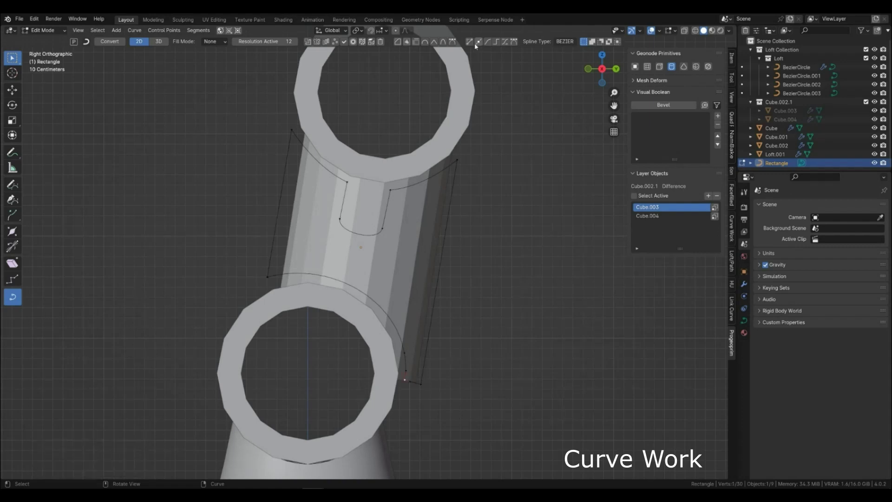
left_click(406, 42)
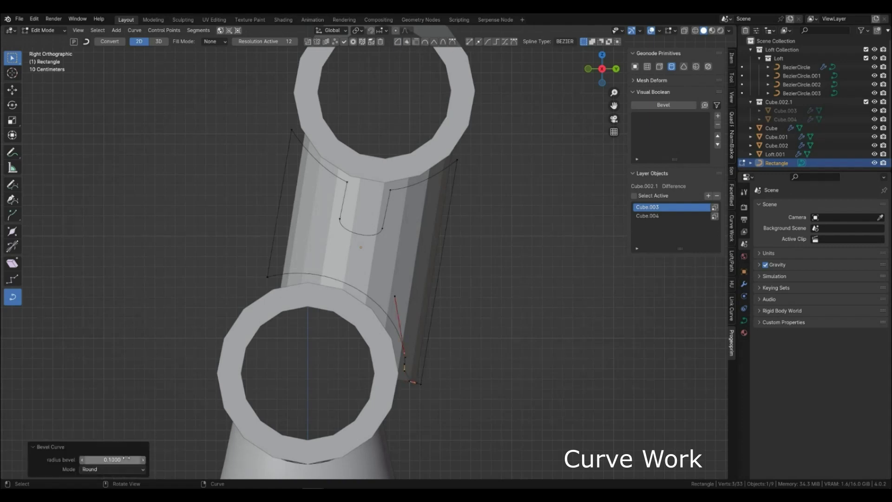
left_click(467, 374)
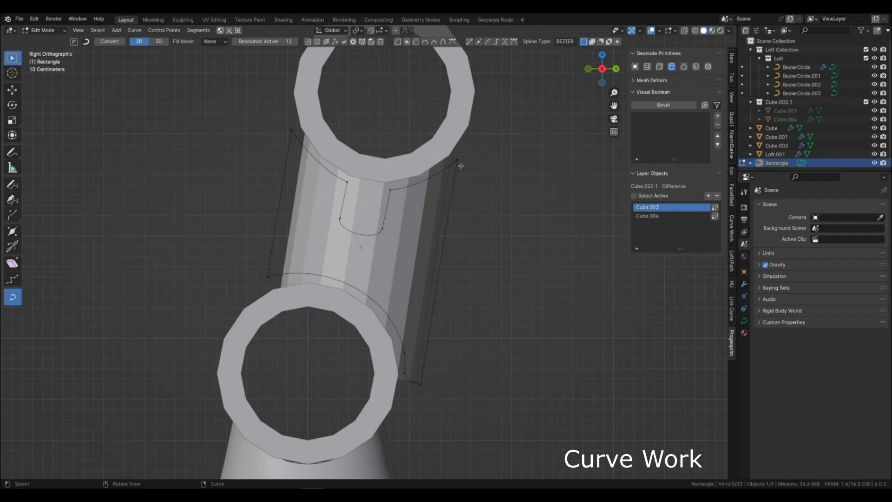
Step: Subdivide the profile's right side with count 2 and width 0.360, and move the middle segment outward
left_click(504, 42)
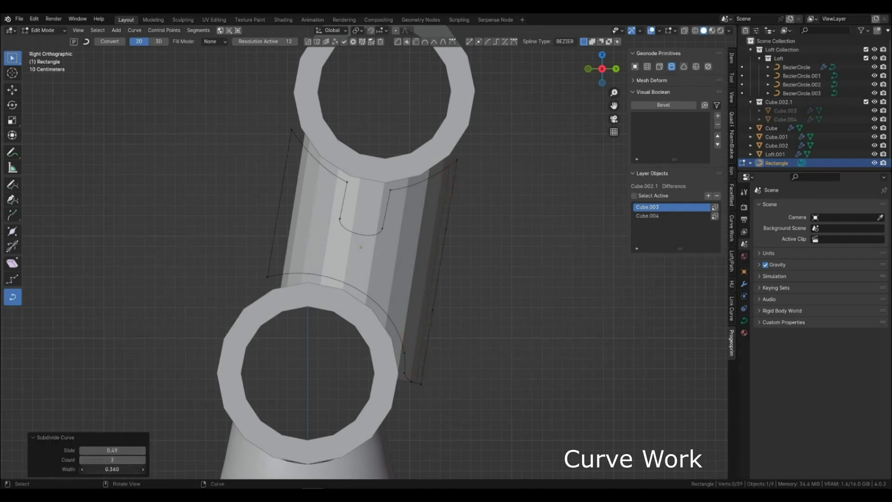
left_click_drag(485, 320, 483, 319)
key("g")
left_click(477, 258)
left_click(470, 236)
Step: Convert the segments above and below the right-side bulge to curves and pull their handles in toward the arm
left_click(499, 44)
left_click_drag(484, 405, 420, 302)
left_click(504, 44)
left_click(504, 44)
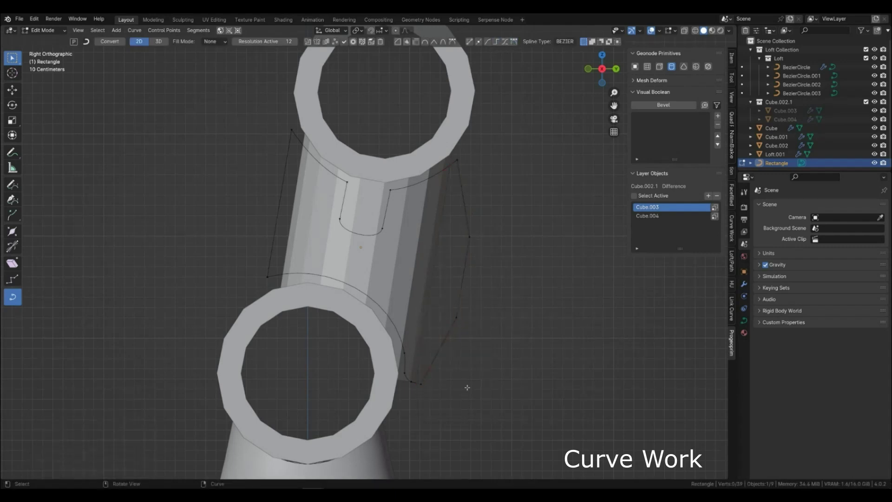
left_click(445, 341)
key("g")
left_click(446, 225)
left_click_drag(484, 326, 447, 224)
key("g")
left_click(442, 223)
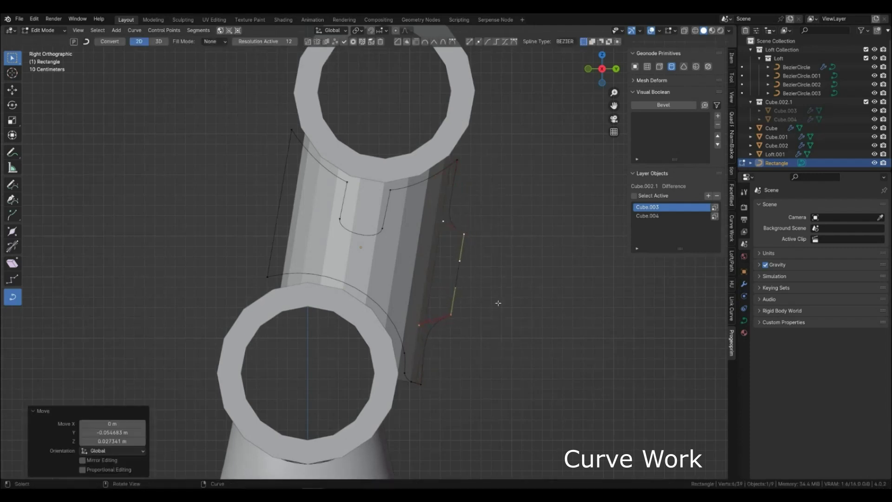
Step: Adjust the upper and lower curve handles that blend the right-side bulge into the profile
key("Tab")
key("Tab")
key("g")
left_click(436, 219)
left_click(441, 310)
key("g")
left_click(443, 309)
Step: Fine-tune the upper blend handle and the bulge's upper corner, and return the profile curve to Object Mode
left_click(436, 219)
key("g")
left_click(433, 220)
left_click(454, 230)
key("g")
left_click(459, 228)
key("Tab")
key("Tab")
key("Tab")
middle_click_drag(513, 272, 444, 298)
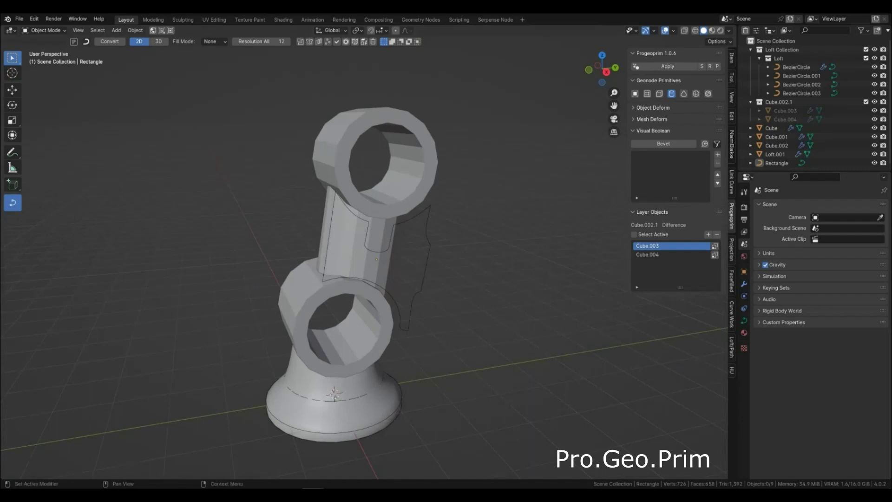
Step: Duplicate the linking arm cylinder in place and make the copy a ring with a radius of 0.73 m
middle_click_drag(596, 361, 349, 243)
left_click(350, 238)
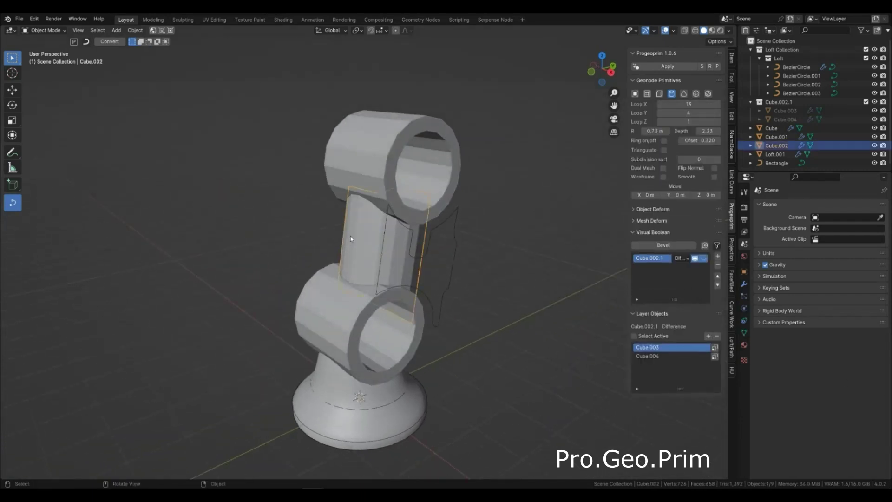
key("shift+d")
right_click(372, 244)
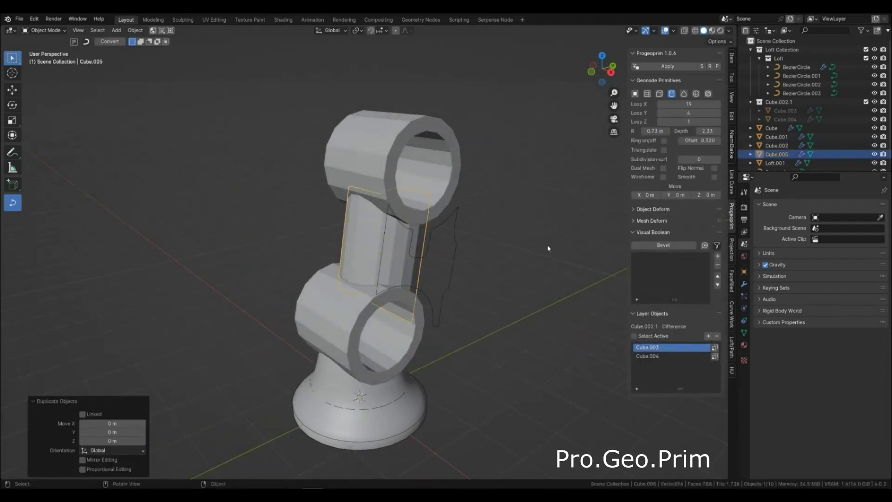
left_click_drag(656, 131, 660, 131)
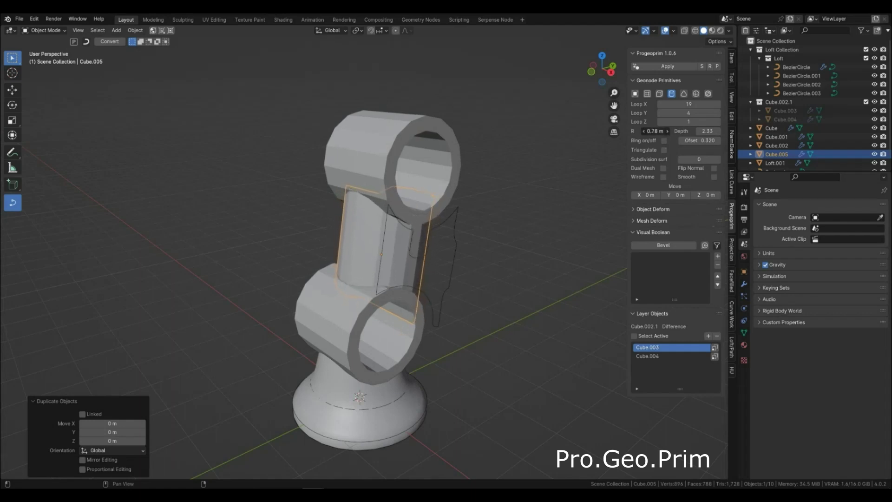
left_click(665, 141)
middle_click_drag(574, 195, 502, 216)
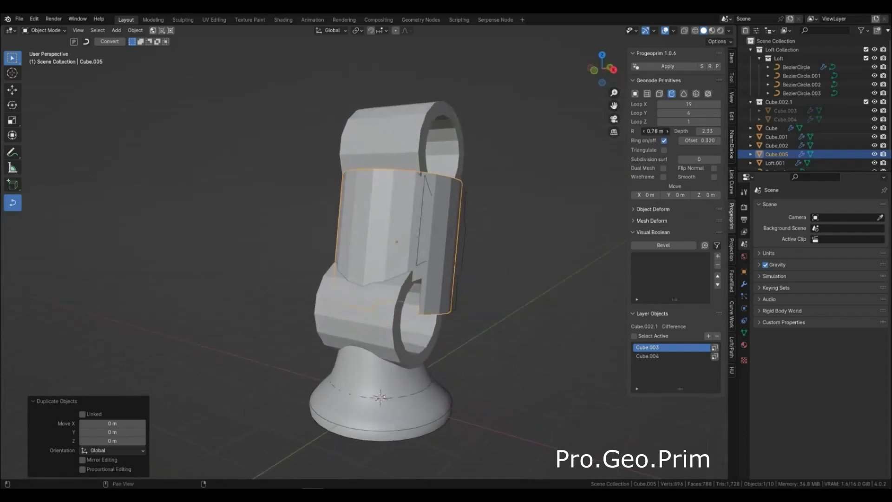
left_click_drag(656, 131, 643, 131)
Step: Hide the upper ring cylinder and set the copied arm ring's offset to 0.150, depth to 2.27 and radius to 0.64 m
middle_click_drag(511, 232, 466, 239)
left_click(371, 186)
key("h")
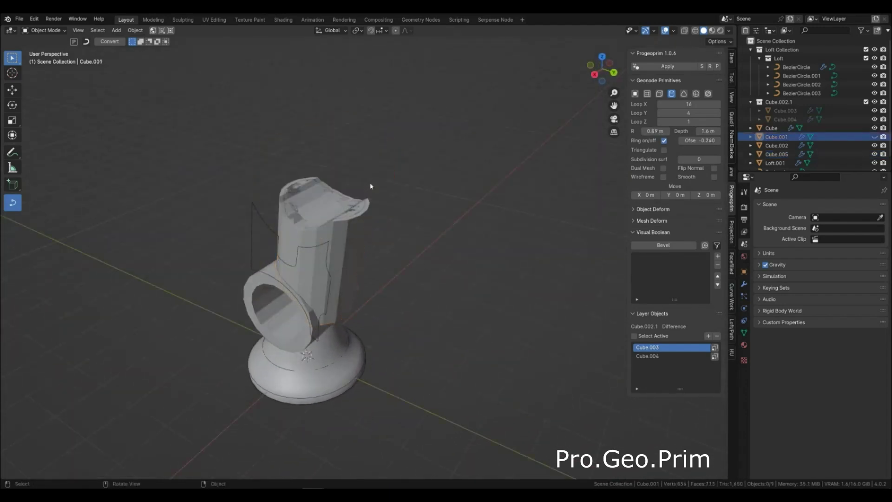
middle_click_drag(371, 187, 398, 211)
left_click(387, 261)
mouse_move(698, 140)
left_mouse_down()
mouse_move(714, 141)
mouse_move(690, 140)
mouse_move(709, 141)
left_mouse_up()
middle_click_drag(446, 325, 432, 302)
scroll(425, 291, "up", 2)
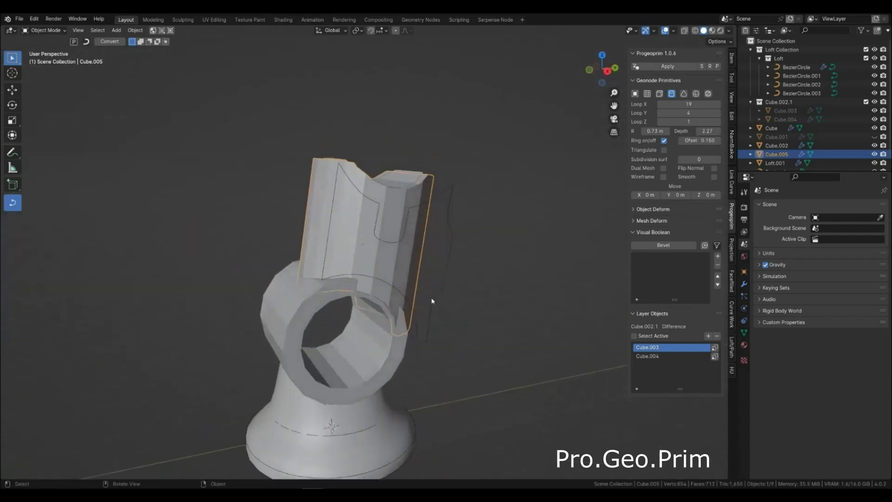
scroll(432, 301, "up", 2)
left_click_drag(655, 131, 646, 131)
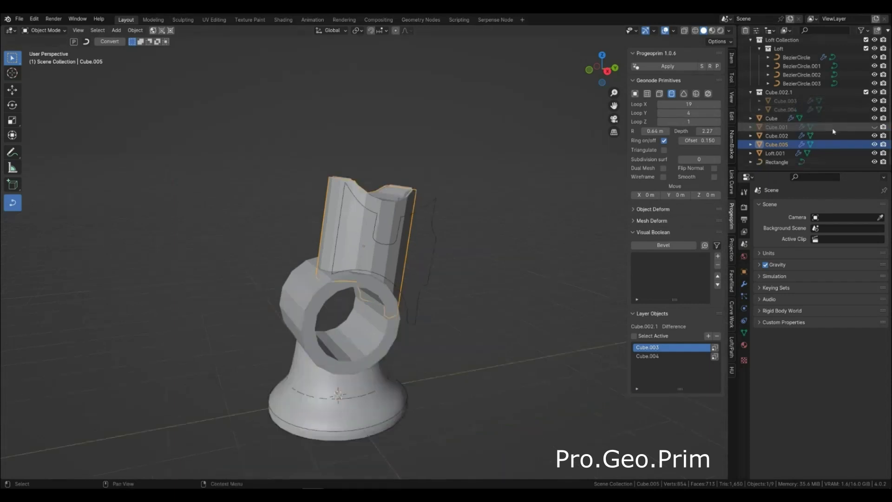
Step: Unhide the upper ring cylinder, and select the side profile curve for moving in the Local transform orientation
scroll(445, 313, "up", 2)
left_click(437, 320)
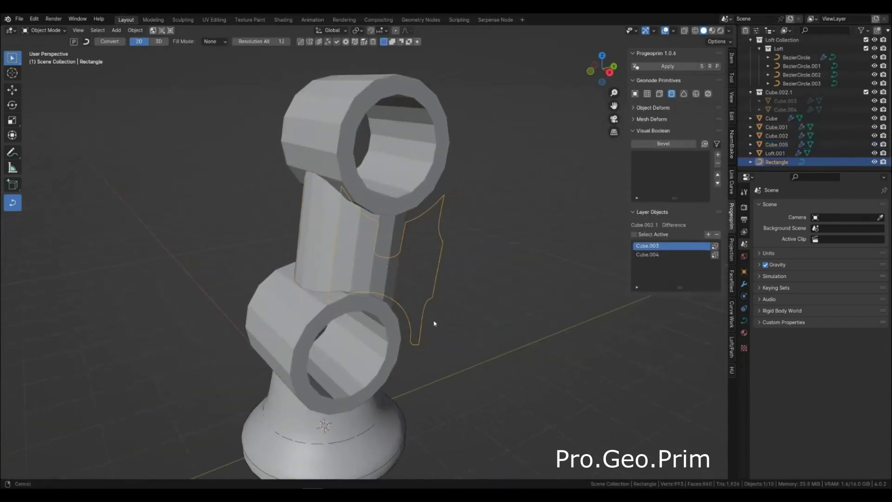
scroll(437, 320, "up", 2)
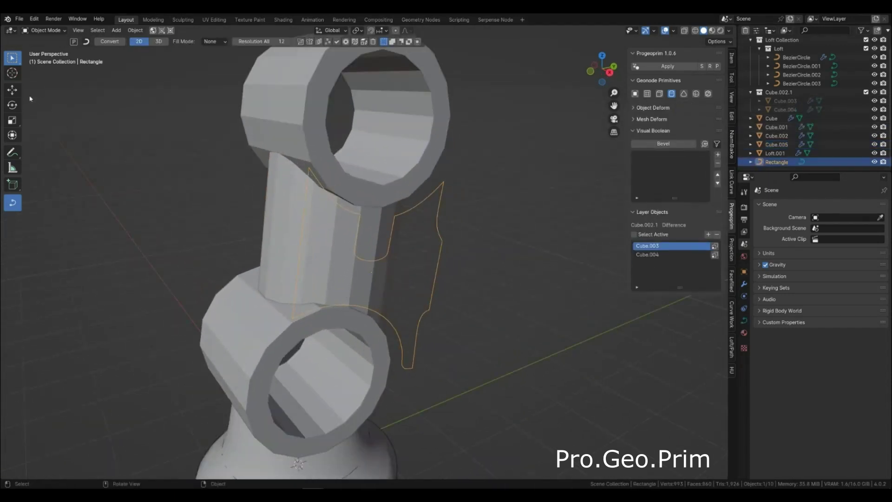
middle_click_drag(398, 334, 464, 279)
left_click(331, 30)
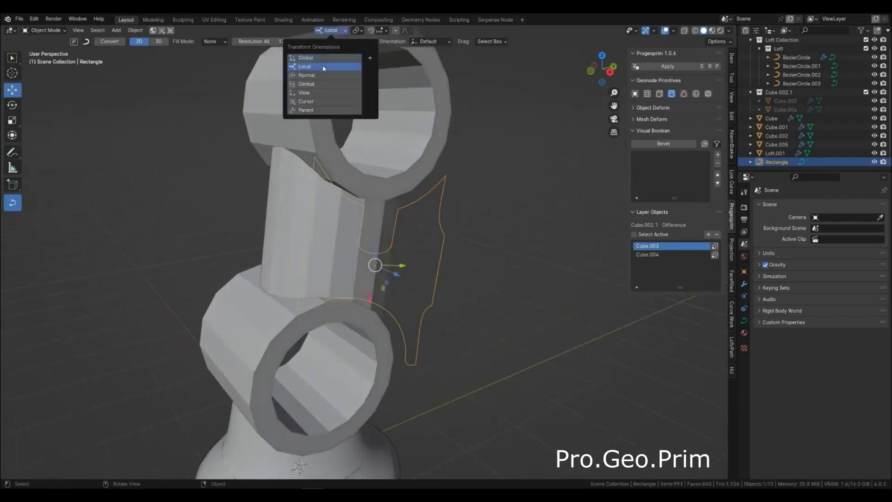
left_click(322, 65)
middle_click_drag(511, 303, 473, 299)
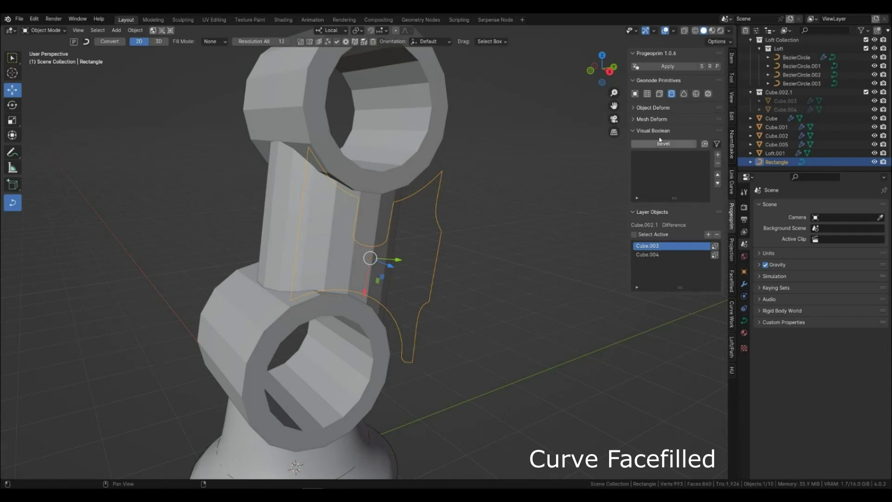
Step: Fill the profile curve with a face using Curve Facefilled and thicken it through the arm with a Solidify modifier
left_click(733, 280)
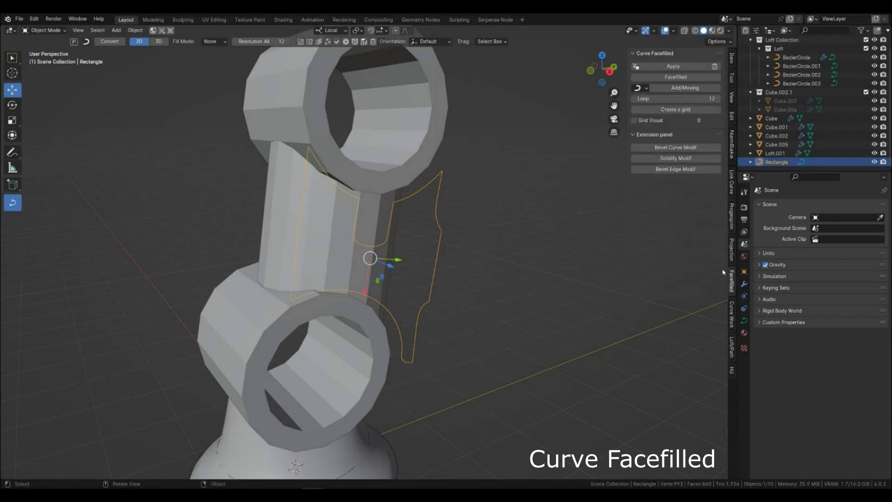
left_click(670, 78)
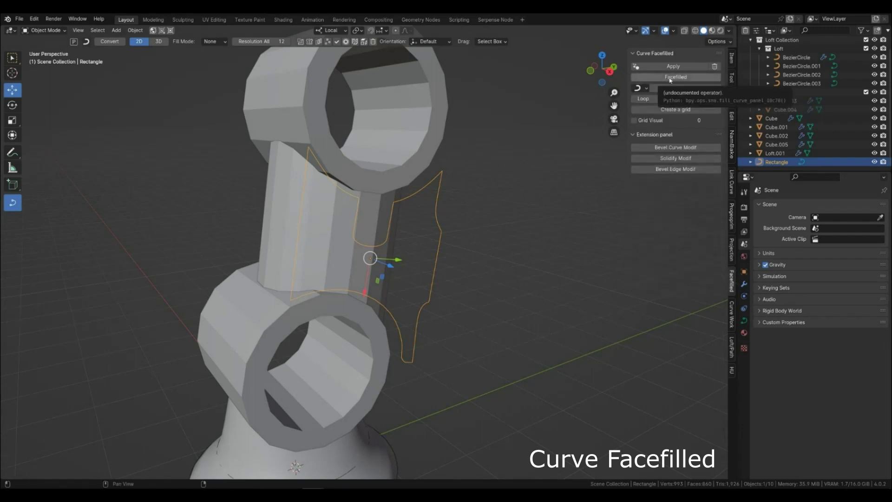
middle_click_drag(429, 249, 399, 280)
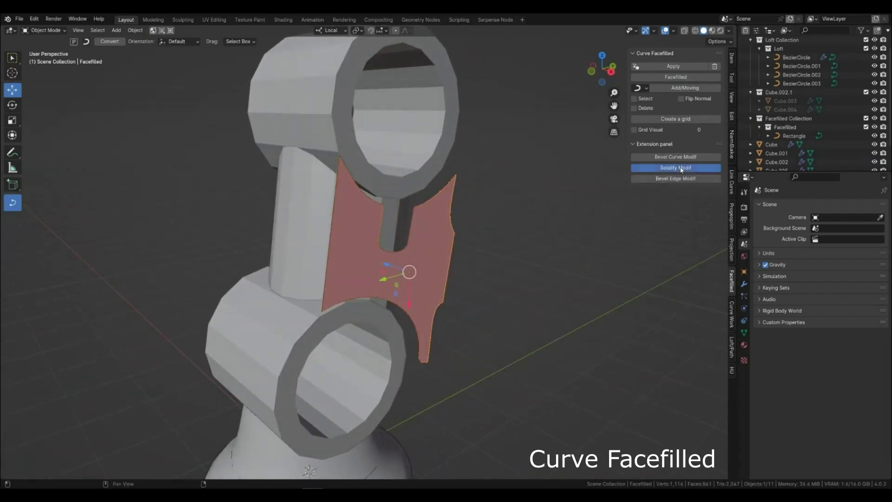
left_click(677, 168)
middle_click_drag(539, 242, 569, 270)
mouse_move(676, 178)
left_mouse_down()
mouse_move(692, 179)
mouse_move(676, 178)
left_mouse_up()
middle_click_drag(505, 297, 319, 243)
Step: Move the profile curve's outer upper corner point beside the upper ring, and return the curve to Object Mode
left_click(305, 247)
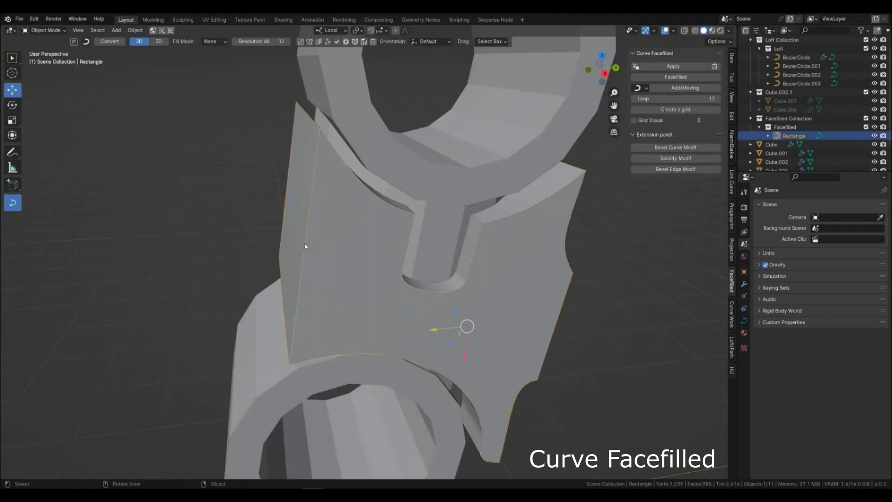
key("Tab")
left_click(320, 130)
middle_click_drag(324, 134, 342, 195)
key("g")
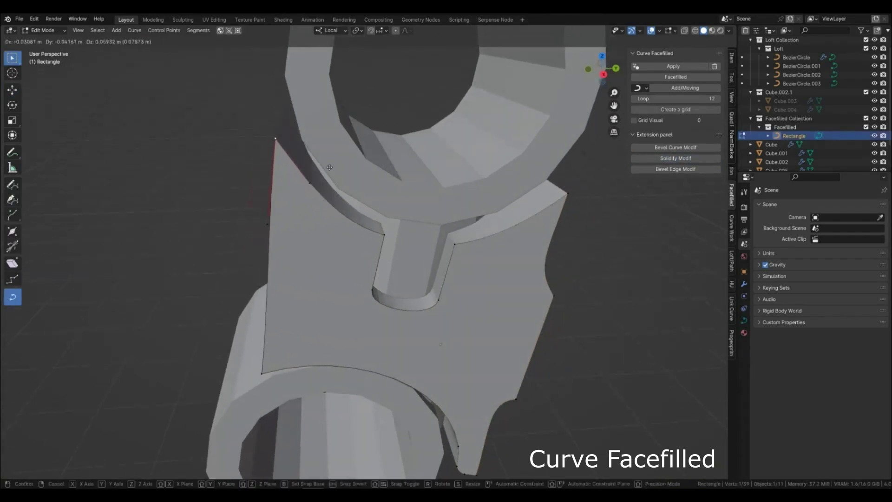
left_click(337, 169)
key("Tab")
scroll(371, 227, "down", 2)
mouse_move(421, 272)
middle_mouse_down()
mouse_move(417, 244)
mouse_move(438, 310)
mouse_move(449, 255)
mouse_move(434, 262)
mouse_move(413, 225)
mouse_move(428, 272)
middle_mouse_up()
Step: Add the solidified face as a visual boolean on the copied arm ring and set its type to Intersect
left_click(448, 255)
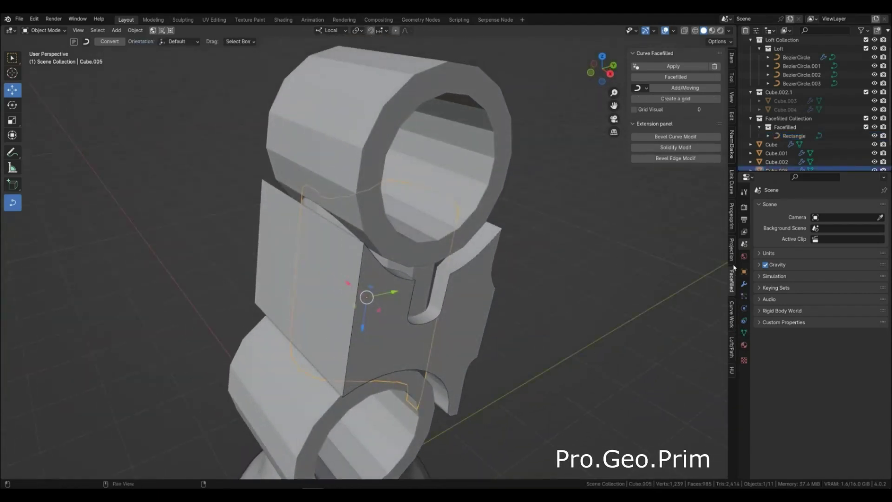
left_click(731, 221)
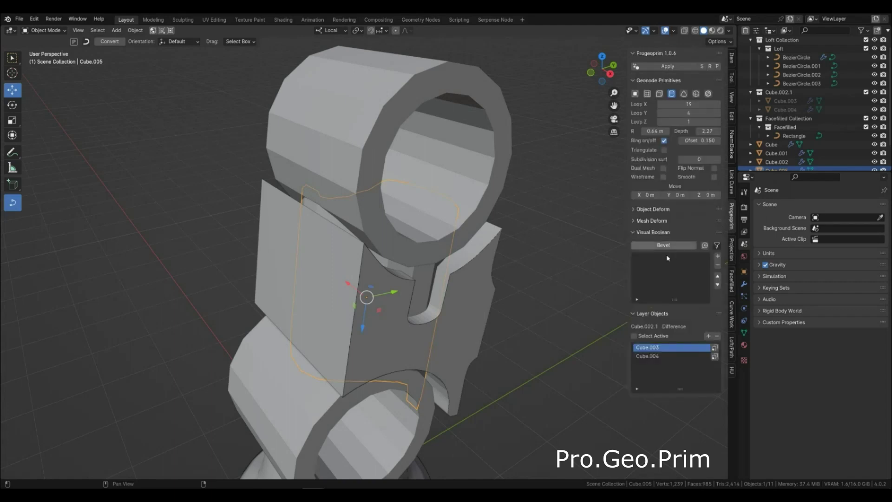
left_click(327, 365)
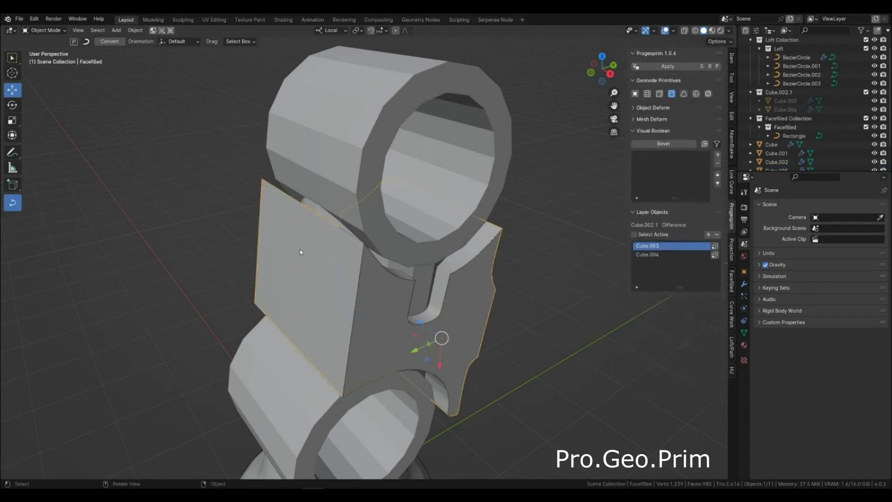
middle_click_drag(427, 272, 453, 268)
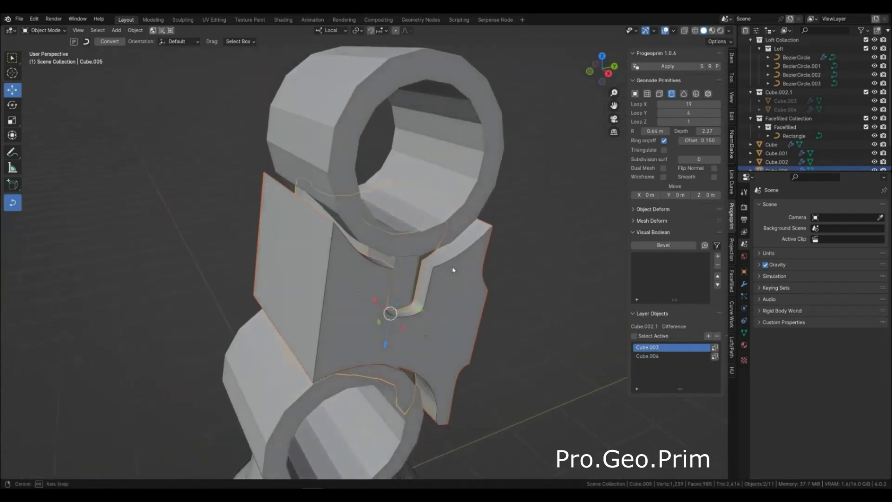
left_click(718, 256)
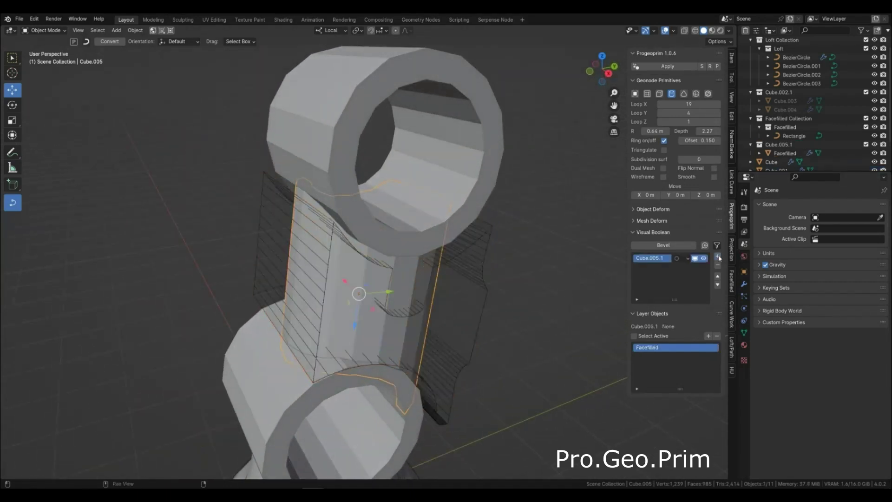
left_click(682, 259)
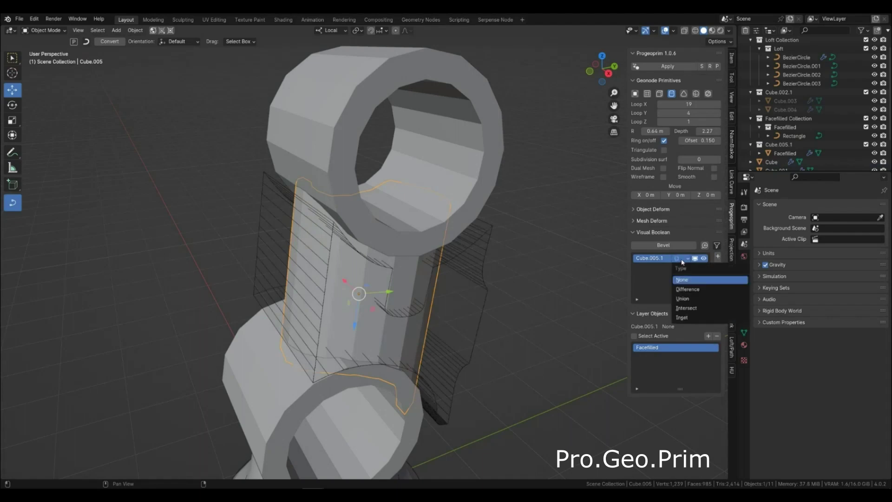
left_click(690, 309)
Step: Set the copied arm ring's radius to 0.77 m and hide the original linking arm
middle_click_drag(468, 327, 444, 334)
scroll(367, 329, "up", 3)
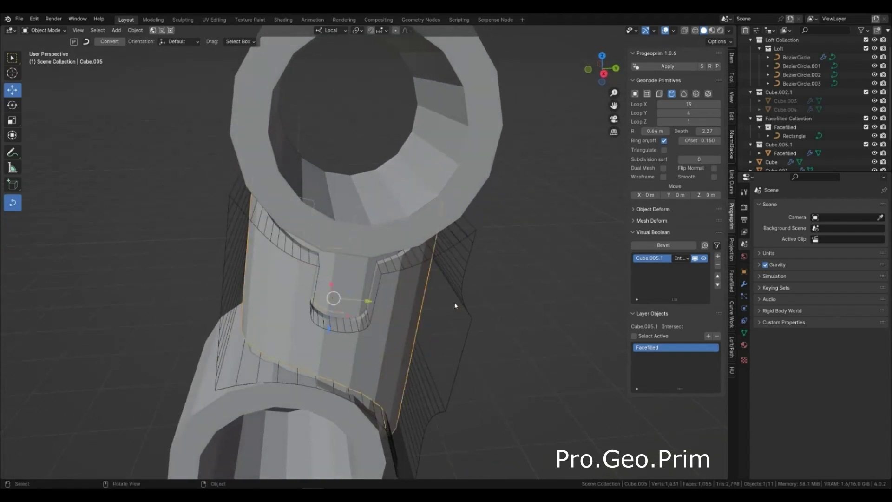
left_click_drag(655, 131, 667, 131)
mouse_move(402, 282)
middle_mouse_down()
mouse_move(426, 282)
mouse_move(443, 299)
mouse_move(398, 279)
middle_mouse_up()
left_click(344, 278)
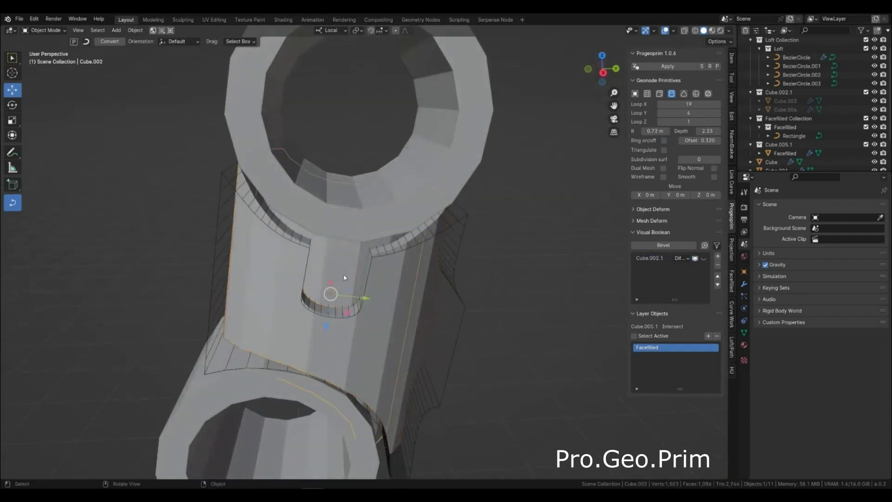
key("h")
middle_click_drag(349, 308, 408, 319)
Step: Hide the face-filled cutter of the copied arm ring's Intersect boolean layer
left_click(435, 324)
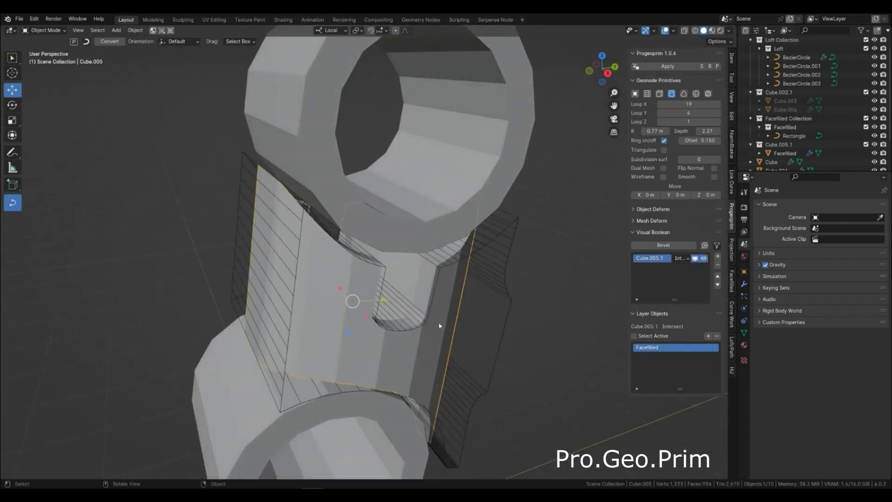
left_click(705, 259)
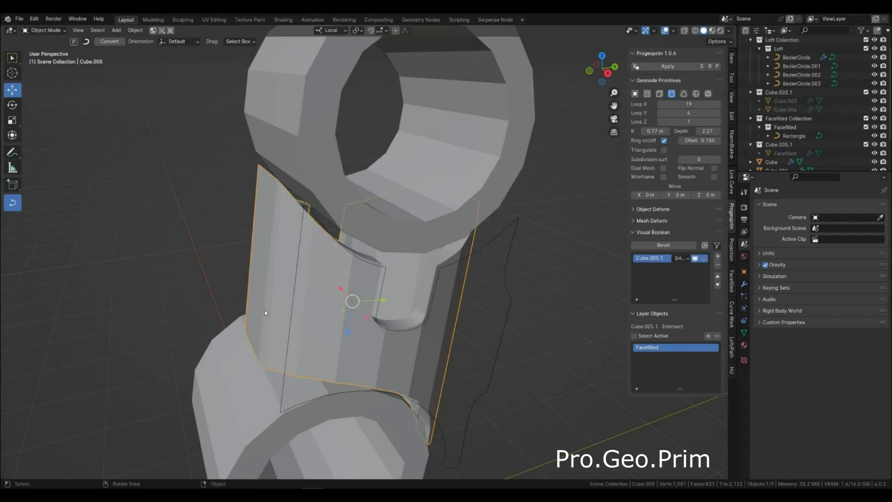
left_click(704, 258)
middle_click_drag(372, 223, 406, 213)
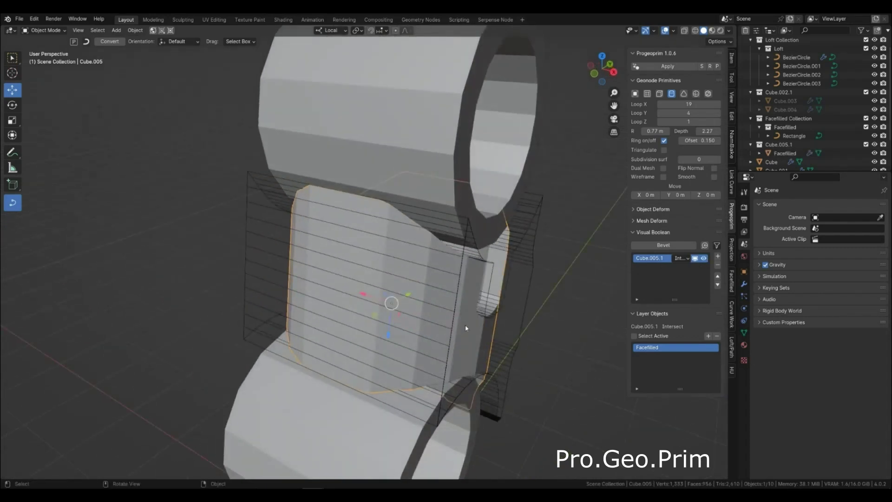
left_click(704, 259)
Step: Shift the profile curve's outer upper corner point again to refine the plate edge under the upper ring
mouse_move(386, 242)
middle_mouse_down()
mouse_move(376, 279)
mouse_move(384, 314)
middle_mouse_up()
left_click(242, 229)
middle_click_drag(243, 229, 339, 263)
key("Tab")
middle_click_drag(290, 210, 281, 215)
key("g")
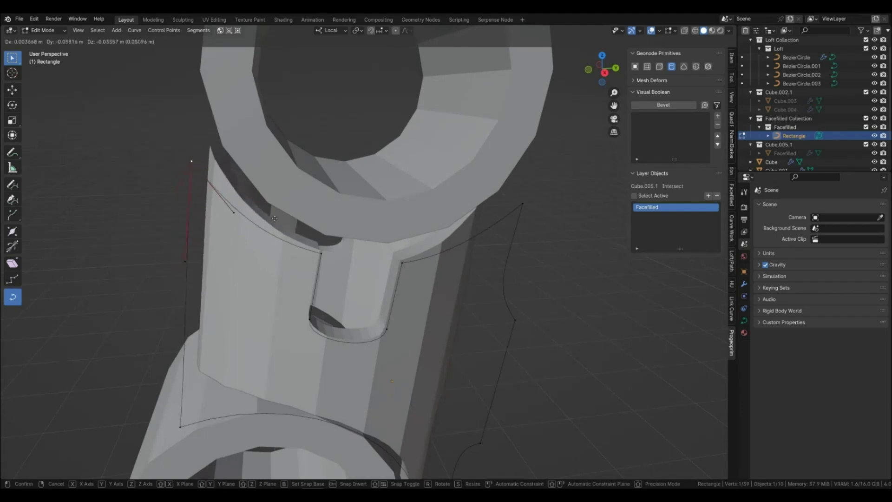
left_click(298, 249)
key("Tab")
Step: Edit the profile curve and reposition the control points around its lower tip beside the lower ring
middle_click_drag(321, 242, 302, 256)
middle_click_drag(382, 306, 350, 368)
key("Tab")
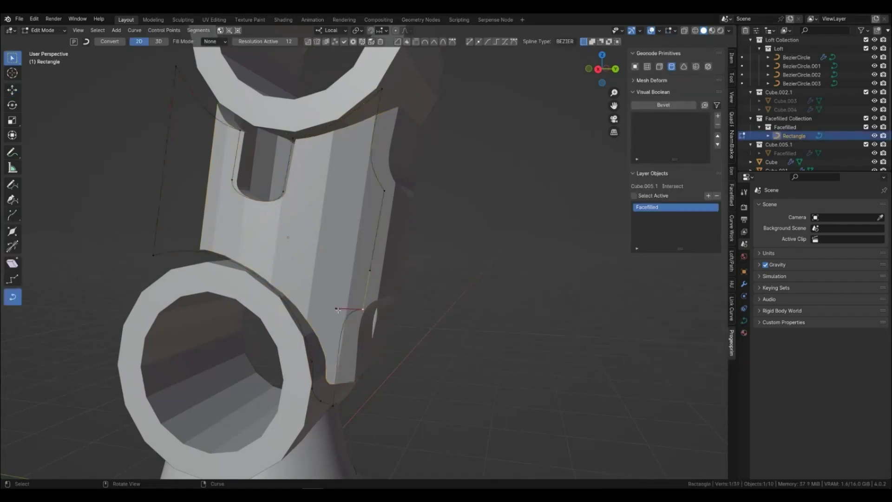
key("g")
left_click(370, 408)
mouse_move(370, 407)
middle_mouse_down()
mouse_move(302, 403)
mouse_move(368, 403)
mouse_move(367, 395)
middle_mouse_up()
left_click(340, 401)
key("g")
left_click(335, 401)
Step: Undo the last tip point move and reposition the lower tip's points in the right orthographic view
left_click(414, 345)
key("g")
left_click(414, 345)
mouse_move(493, 371)
middle_mouse_down()
mouse_move(454, 370)
mouse_move(482, 372)
middle_mouse_up()
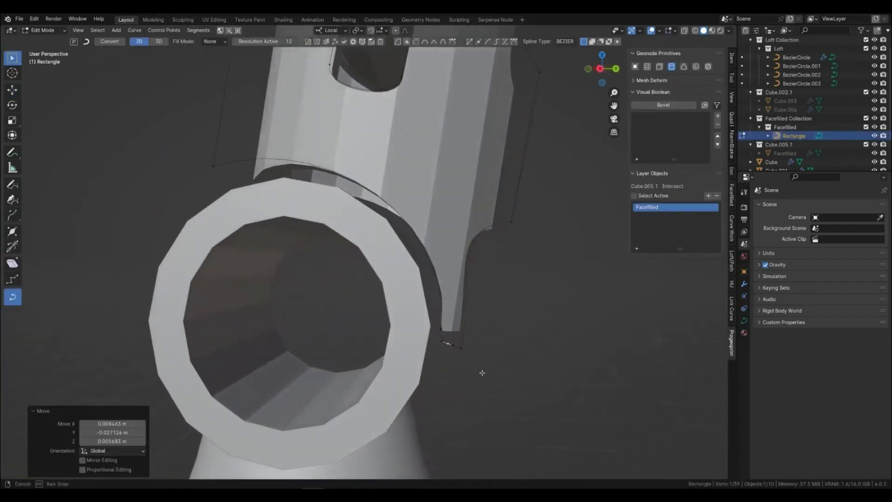
key("ctrl+z")
key("KP_3")
middle_click_drag(469, 322, 396, 316, "shift")
scroll(398, 316, "up", 3)
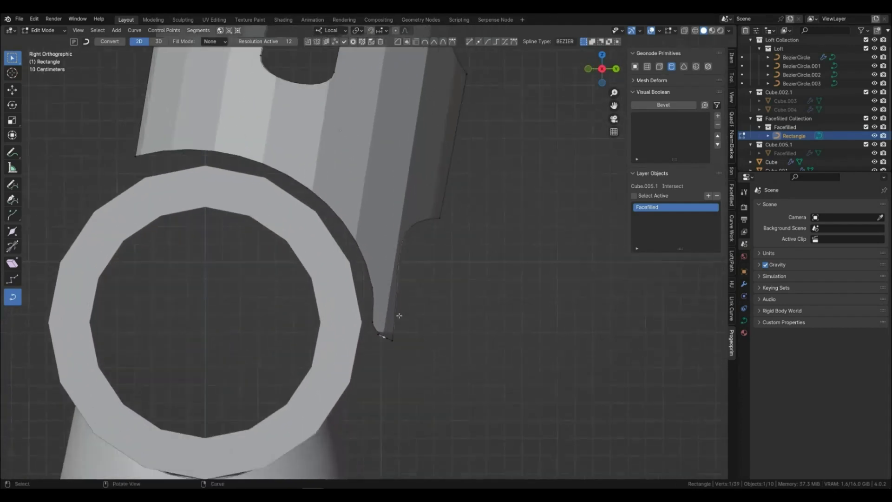
left_click_drag(76, 118, 377, 359)
key("g")
left_click(377, 359)
Step: Scale the handles of the profile's corner point above the lower tip to reshape the concave edge
left_click(412, 371)
middle_click_drag(413, 370, 402, 345)
scroll(393, 357, "down", 4)
scroll(311, 362, "up", 5)
key("s")
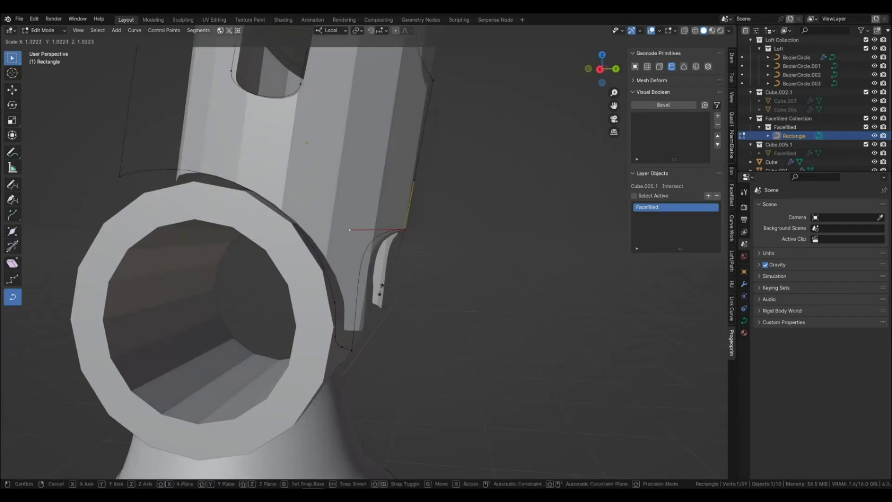
left_click(381, 292)
middle_click_drag(407, 301, 402, 295)
key("s")
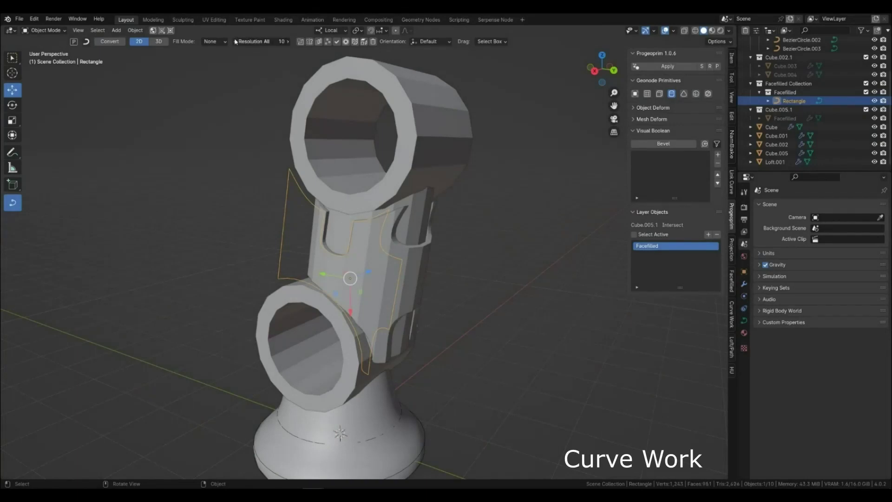
Step: Set the resolution of the whole profile curve to 6 and put the curve in Edit Mode
middle_click_drag(365, 139, 423, 210)
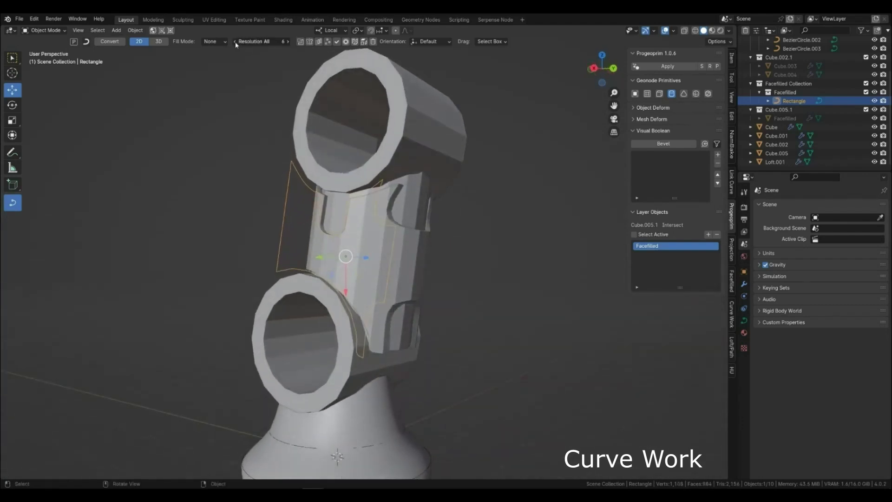
middle_click_drag(244, 57, 421, 261)
scroll(349, 319, "up", 2)
key("Tab")
middle_click_drag(342, 300, 281, 288)
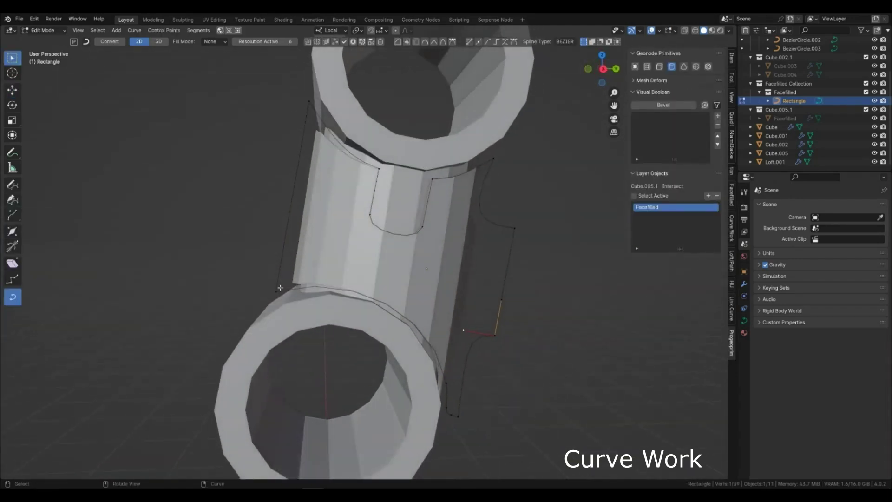
Step: Finish editing the profile curve and set the side plate's ring offset to 0.126
left_click(479, 42)
middle_click_drag(474, 301, 433, 290)
key("Tab")
scroll(437, 283, "up", 1)
left_click(436, 286)
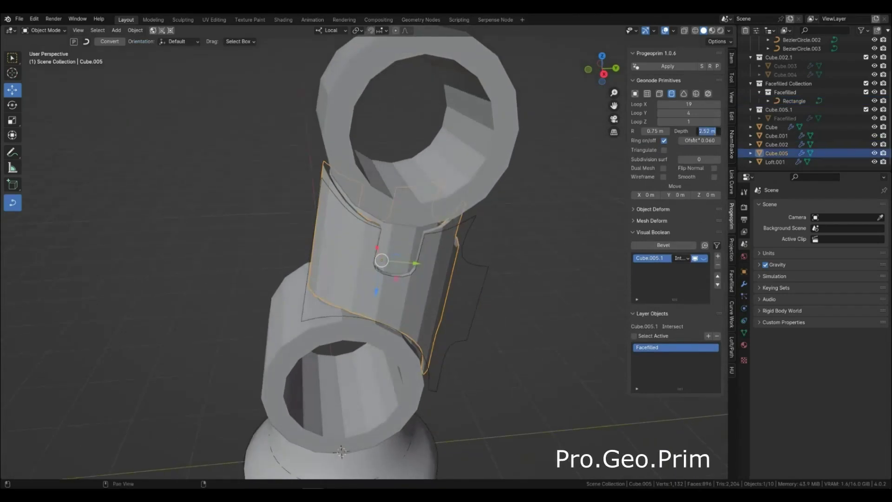
left_click_drag(693, 141, 713, 141)
middle_click_drag(497, 260, 371, 309)
Step: Set Loop X to 18 on both the side plate and the linking arm inside it, and clear the selection
left_click(466, 312)
left_click(370, 309)
left_click(375, 254)
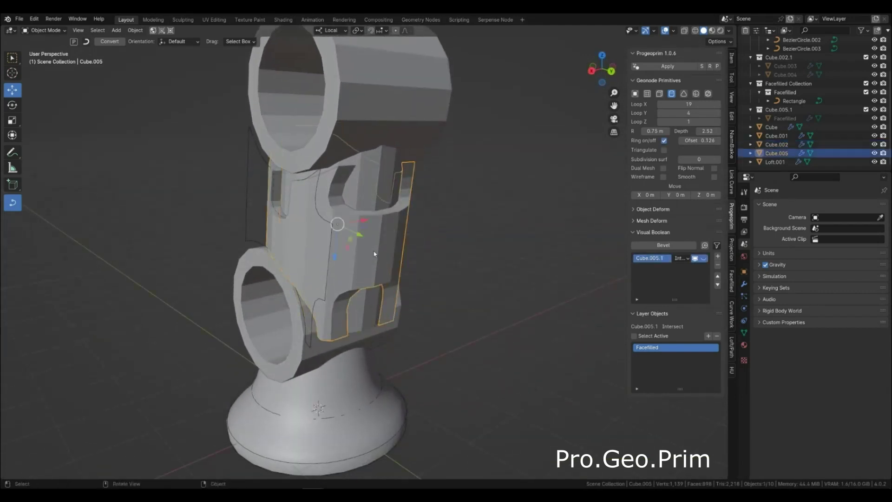
scroll(326, 251, "up", 2)
left_click(660, 104)
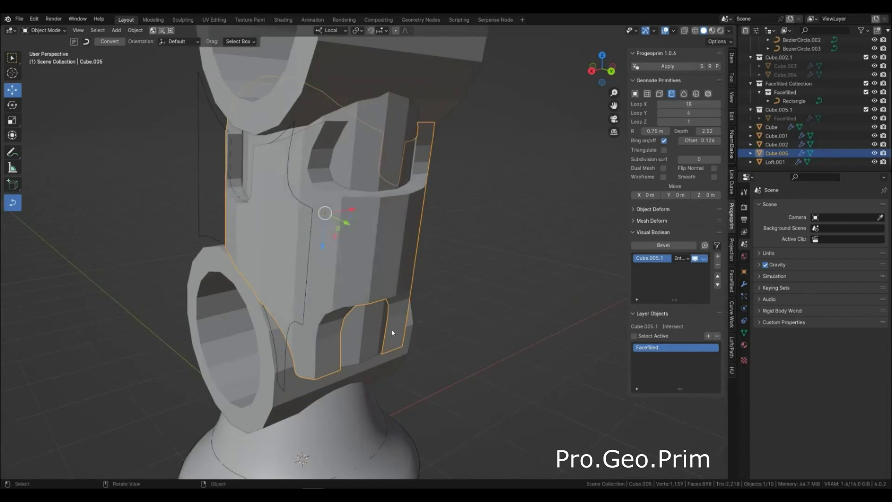
left_click(375, 333)
left_click(660, 104)
mouse_move(367, 317)
middle_mouse_down()
mouse_move(367, 273)
mouse_move(367, 320)
middle_mouse_up()
left_click(366, 341, "shift")
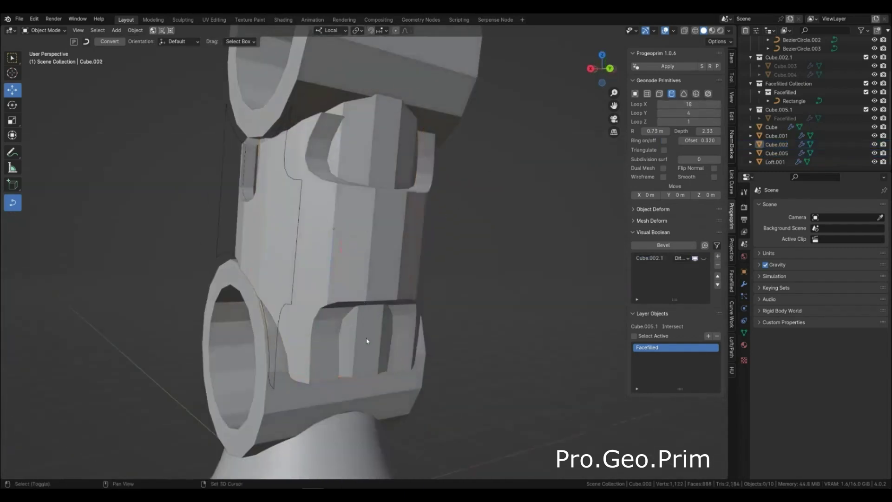
left_click(375, 333)
left_click(385, 290, "shift")
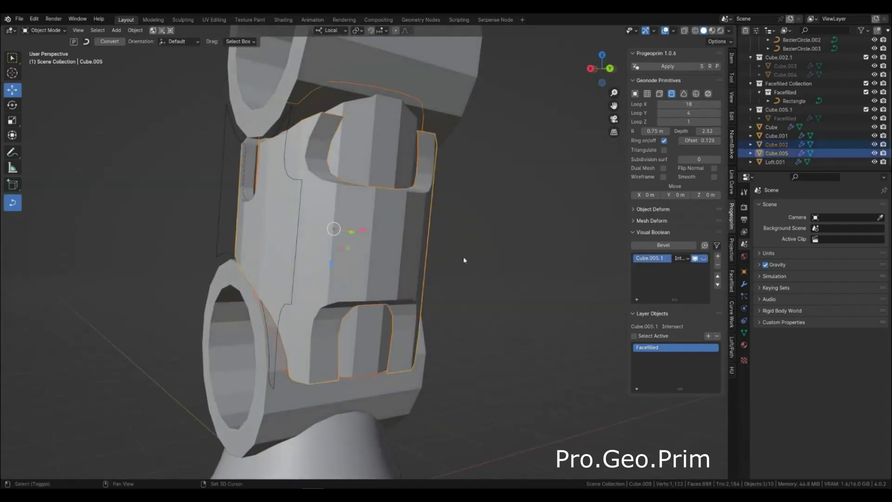
mouse_move(688, 104)
left_mouse_down()
mouse_move(660, 104)
mouse_move(688, 104)
left_mouse_up()
key("alt+a")
Step: Duplicate the upper ring in place, scale the copy by 0.728, and give it a radius of 0.99 m and a depth of 2.67 m
middle_click_drag(393, 307, 452, 330)
scroll(452, 330, "down", 2)
middle_click_drag(423, 277, 405, 342)
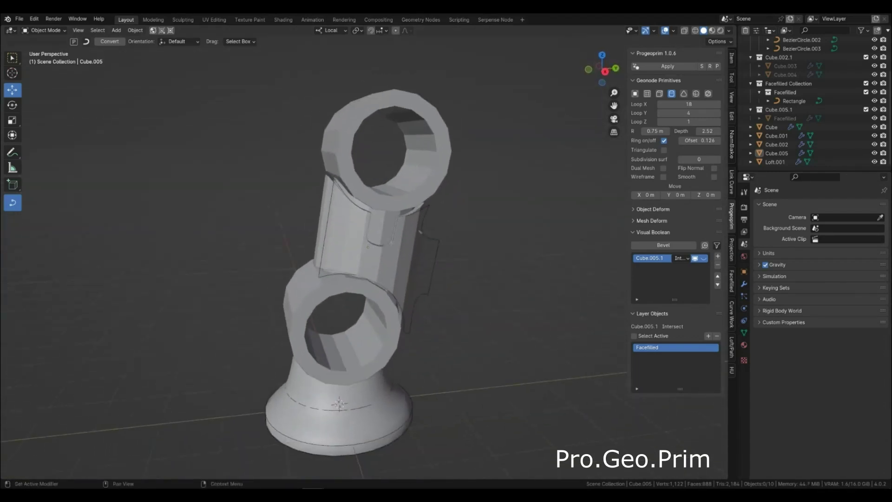
middle_click_drag(457, 229, 442, 233)
key("shift+d")
right_click(520, 255)
key("s")
left_click(521, 255)
middle_click_drag(409, 302, 499, 308)
left_click_drag(708, 131, 675, 131)
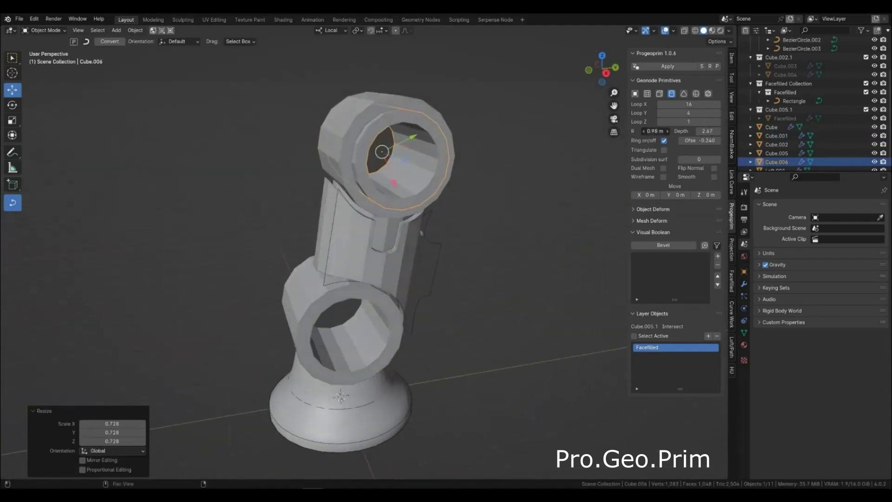
Step: Duplicate the lower ring in place and adjust the copy's radius and depth to form a protruding inner sleeve
key("KP_3")
left_click(370, 319)
key("shift+d")
right_click(369, 319)
left_click_drag(655, 131, 640, 131)
middle_click_drag(420, 316, 474, 339)
mouse_move(707, 131)
left_mouse_down()
mouse_move(730, 131)
mouse_move(698, 131)
left_mouse_up()
left_click(457, 331)
middle_click_drag(458, 331, 511, 354)
middle_click_drag(483, 246, 455, 271)
Step: Duplicate the upper ring's inner sleeve in place and rotate the copy 90 degrees about Z
left_click(391, 228)
key("shift+d")
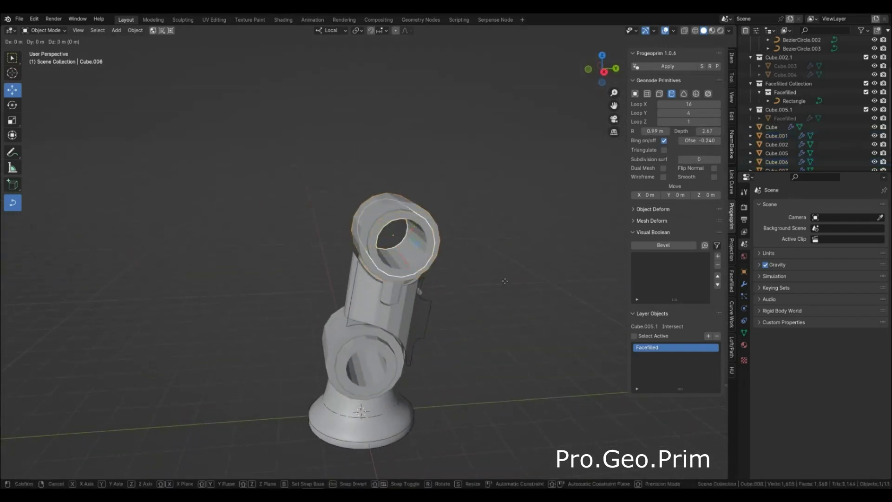
right_click(465, 275)
type("rz90")
key("Return")
Step: Move and tilt the rotated copy in the right orthographic view so it slopes up and away from the upper ring as a second arm
key("KP_3")
key("g")
left_click(438, 264)
key("r")
key("x")
key("z")
key("y")
left_click(413, 313)
key("g")
left_click(419, 305)
Step: Make the second arm a solid cylinder with a radius of 0.7 m and a depth of 3.36 m, and shift it along Z
middle_click_drag(475, 201, 467, 246)
left_click(664, 140)
mouse_move(655, 131)
left_mouse_down()
mouse_move(638, 131)
mouse_move(653, 131)
left_mouse_up()
middle_click_drag(483, 247, 528, 234)
left_click_drag(656, 131, 652, 131)
middle_click_drag(534, 251, 450, 229)
key("g")
key("z")
left_click(450, 223)
left_click_drag(705, 131, 725, 131)
middle_click_drag(465, 221, 469, 241)
Step: Duplicate the second arm cylinder in place, enable the copy's ring option and set its radius to 0.99 m as an outer shell
key("shift+d")
right_click(351, 281)
middle_click_drag(351, 281, 395, 281)
left_click(664, 141)
mouse_move(655, 131)
left_mouse_down()
mouse_move(666, 131)
mouse_move(642, 131)
left_mouse_up()
middle_click_drag(507, 265, 397, 259)
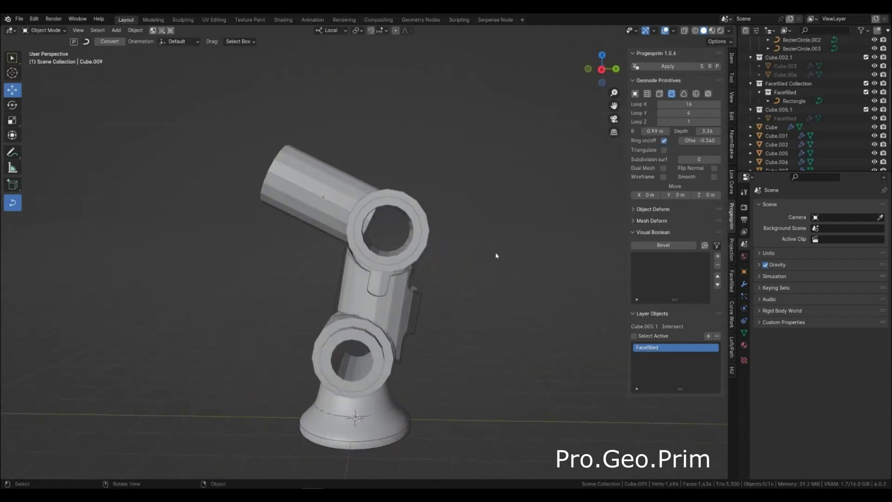
Step: Duplicate the elbow's inner sleeve in place and disable the copy's ring option to make a solid cutter
left_click(408, 256)
key("shift+d")
right_click(508, 252)
left_click(663, 141)
mouse_move(426, 245)
middle_mouse_down()
mouse_move(472, 257)
mouse_move(424, 240)
middle_mouse_up()
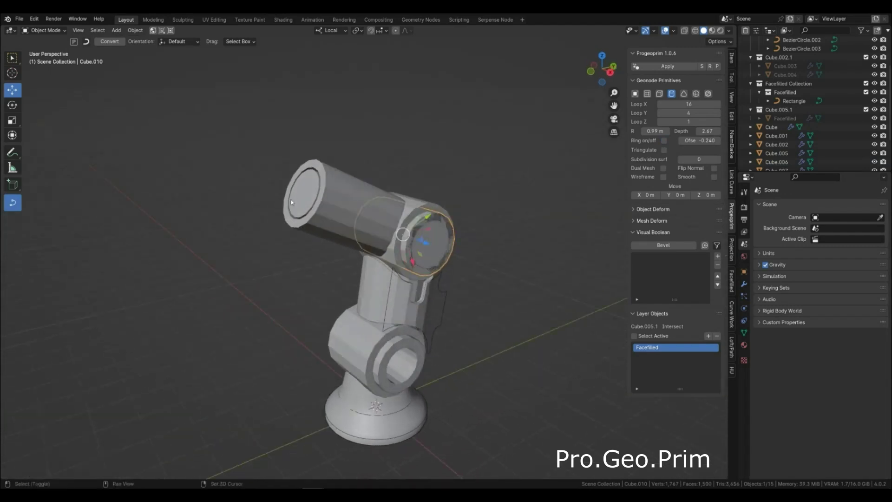
Step: Add the solid elbow cutter to the second arm cylinder as a Difference visual boolean layer
left_click(718, 257)
left_click(682, 258)
left_click(688, 290)
middle_click_drag(493, 279, 442, 284)
Step: Combine the outer shell with the second arm cylinder in a new Union visual boolean layer
left_click(308, 207)
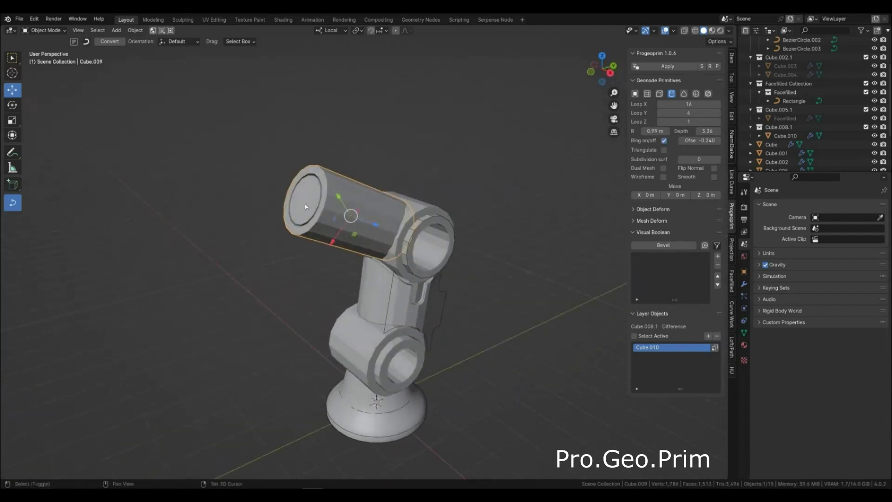
left_click(305, 205, "shift")
left_click(717, 256)
left_click(680, 267)
left_click(687, 308)
Step: Reorder the boolean layers so Union comes before Difference, and hide the Union layer's object
middle_click_drag(522, 295, 479, 276)
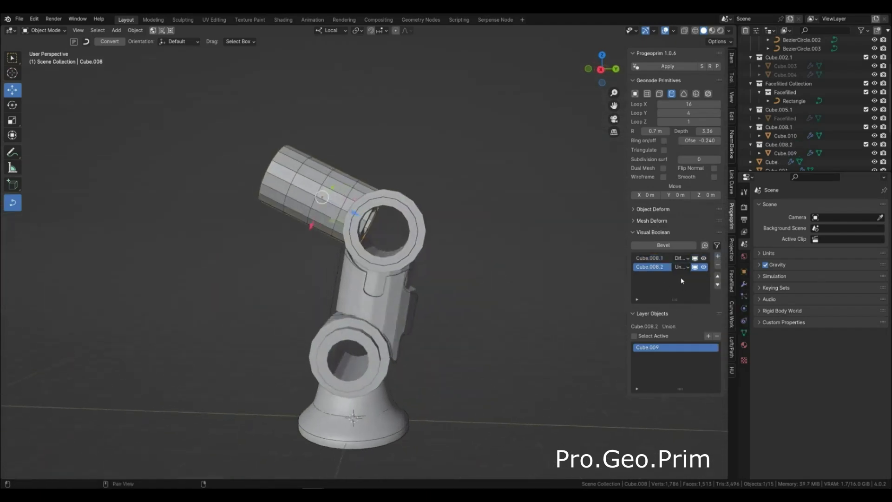
left_click(718, 277)
middle_click_drag(428, 241, 450, 281)
left_click(704, 258)
Step: Duplicate the elbow's outer ring and move the copy to the free end of the second arm in the right orthographic view
key("KP_3")
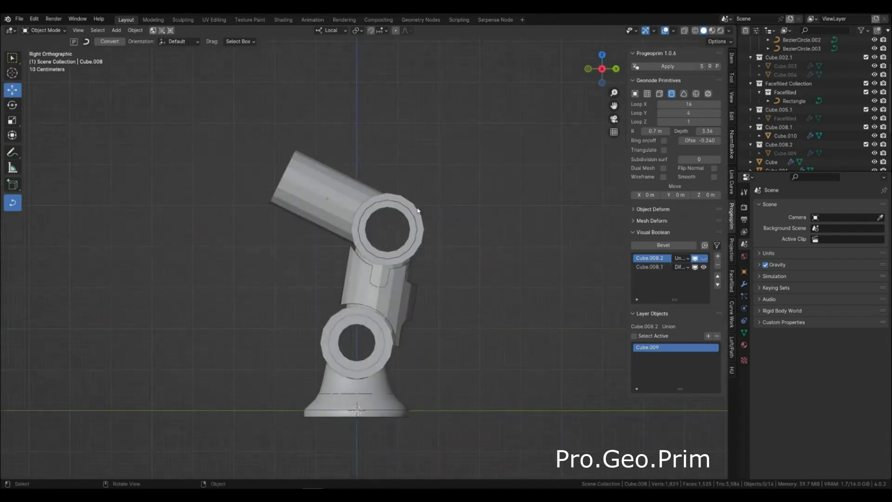
left_click(414, 233)
left_click(418, 246)
key("shift+d")
right_click(417, 246)
key("g")
left_click(296, 185)
Step: Duplicate the end ring in place, disable the copy's ring option and set its radius to 0.77 m
key("shift+d")
right_click(297, 185)
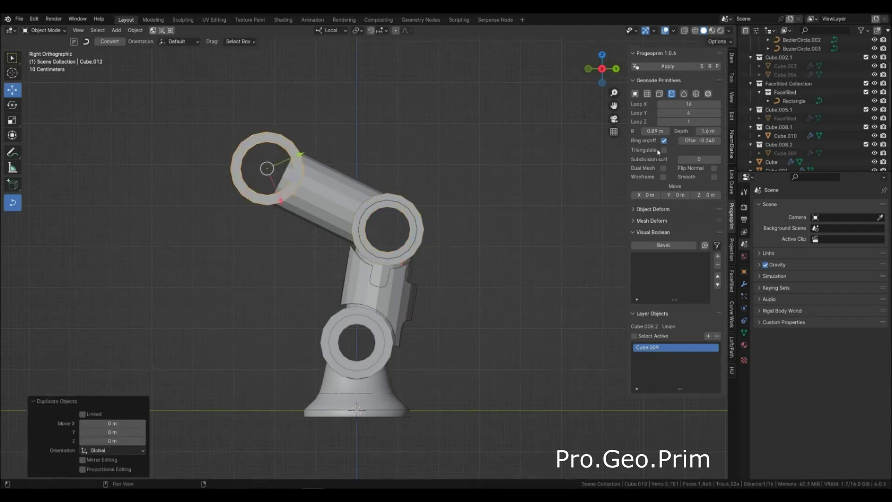
left_click(664, 141)
middle_click_drag(357, 219, 382, 223)
left_click_drag(655, 131, 648, 131)
middle_click_drag(575, 162, 336, 205)
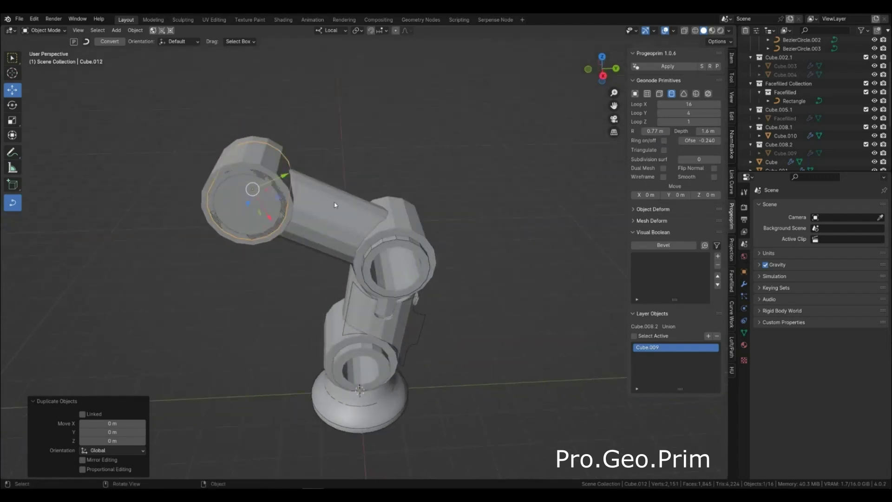
Step: Add the solid end cylinder to the second arm's existing Difference layer and hide that layer's cutters
left_click(319, 197)
left_click(257, 200, "shift")
left_click(650, 267)
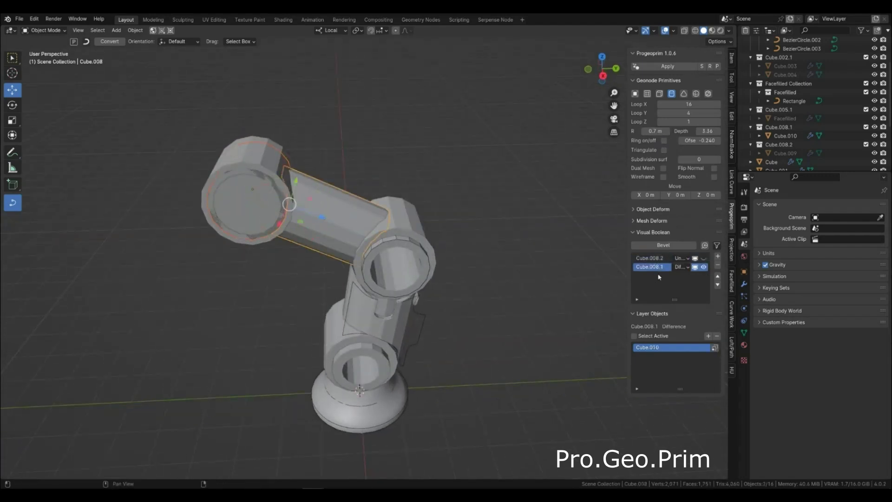
left_click(708, 336)
left_click(528, 307)
mouse_move(316, 228)
middle_mouse_down()
mouse_move(314, 208)
mouse_move(329, 211)
mouse_move(315, 203)
mouse_move(307, 212)
mouse_move(314, 211)
middle_mouse_up()
left_click(704, 267)
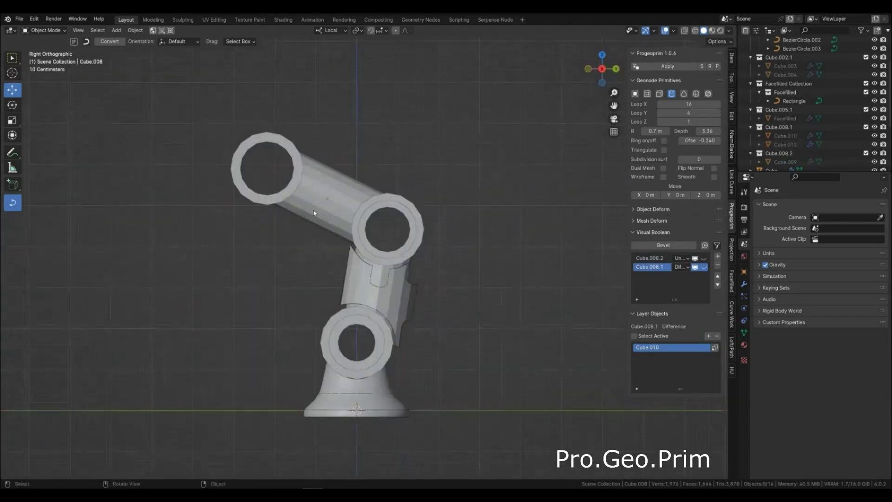
Step: Duplicate the elbow's inner sleeve and place the copy inside the end ring of the second arm
left_click(411, 242)
key("shift+d")
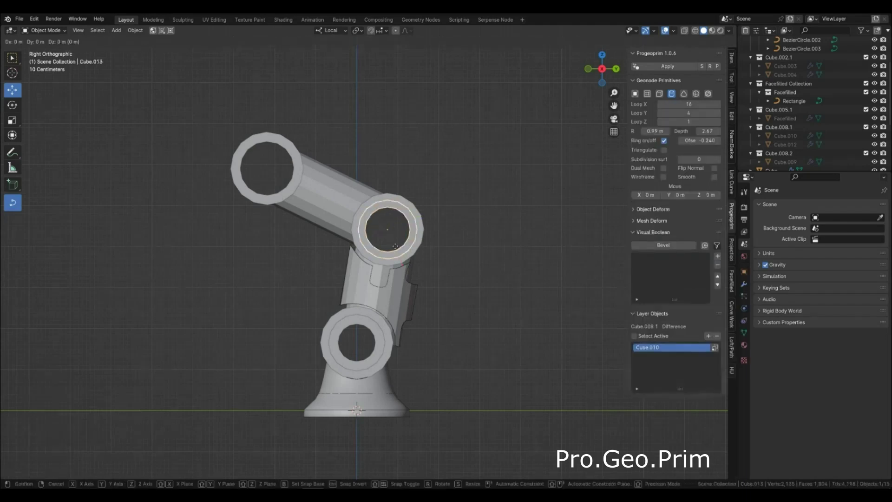
left_click(370, 201)
left_click(319, 235)
middle_click_drag(319, 235, 404, 264)
scroll(405, 264, "up", 1)
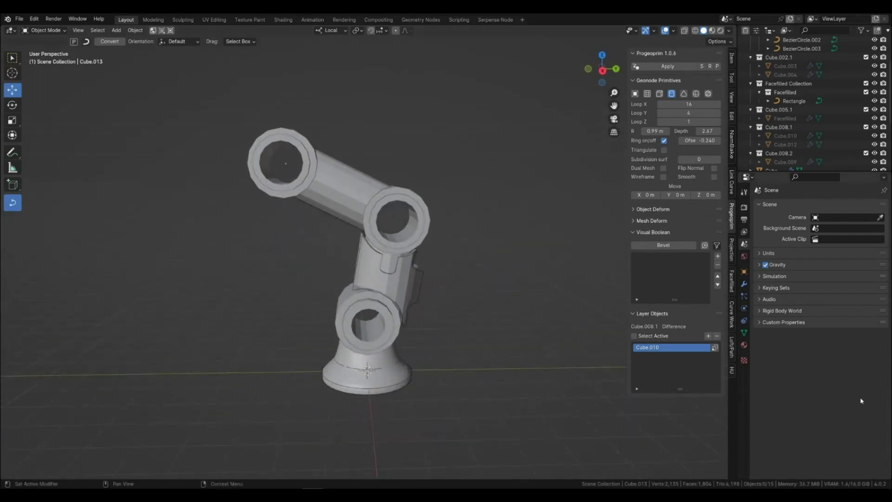
Step: Place the 3D cursor at the end ring's centre and add a 2 m by 2 m Bezier rectangle there as a 3D curve
left_click(301, 180)
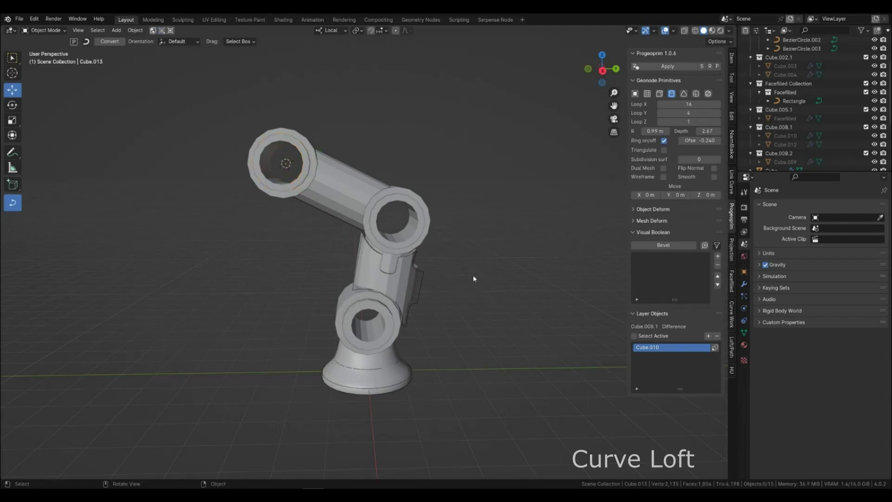
left_click(87, 42)
left_click(112, 194)
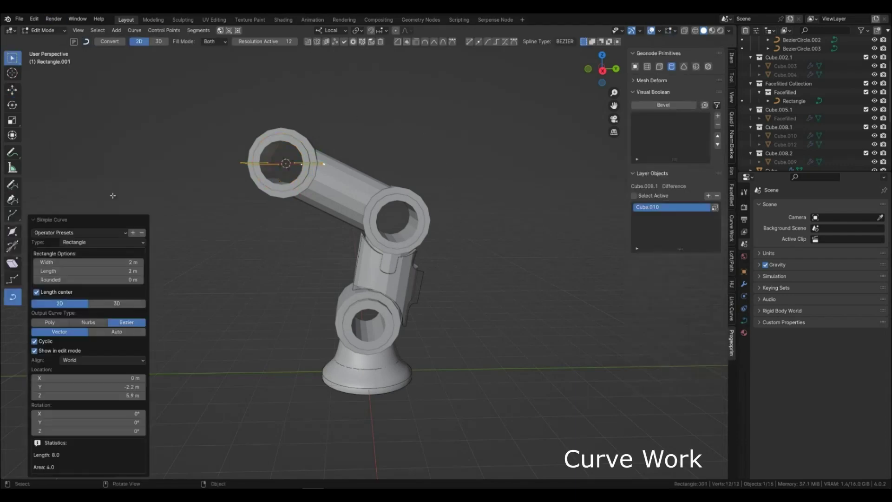
left_click(129, 303)
Step: Leave Edit Mode and rotate the rectangle curve 90 degrees about its local Y axis
key("Tab")
key("r")
key("y")
key("9")
key("0")
key("Return")
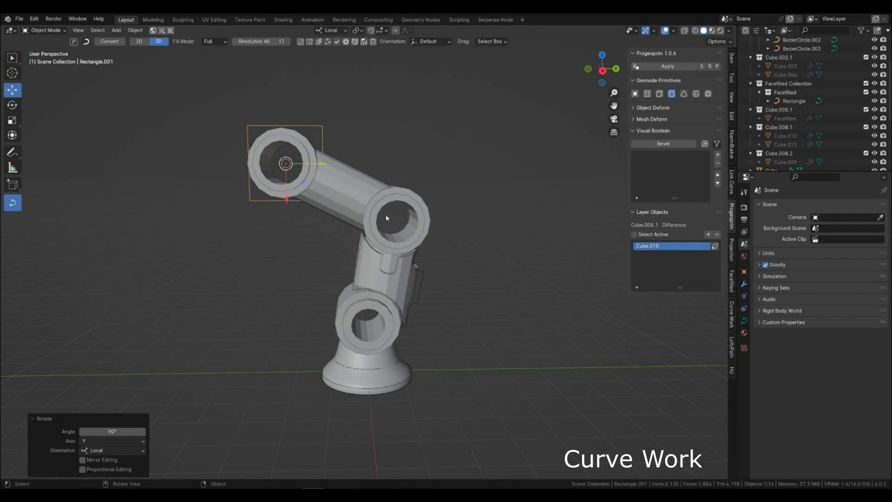
Step: Move the rectangle curve onto the second arm in the right orthographic view and offset it along its local Z axis
key("KP_3")
key("g")
left_click(370, 213)
key("g")
key("z")
key("z")
left_click(372, 218)
Step: Rotate, scale and reposition the rectangle curve to match the second arm's slope and width
scroll(375, 214, "up", 2)
scroll(386, 270, "up", 1)
key("r")
key("x")
key("x")
key("x")
left_click(375, 297)
key("s")
left_click(424, 280)
key("r")
left_click(425, 278)
key("g")
left_click(426, 277)
Step: Stretch the rectangle's control points along local Y in Edit Mode so it spans between the end ring and the elbow
key("Tab")
key("s")
key("z")
key("y")
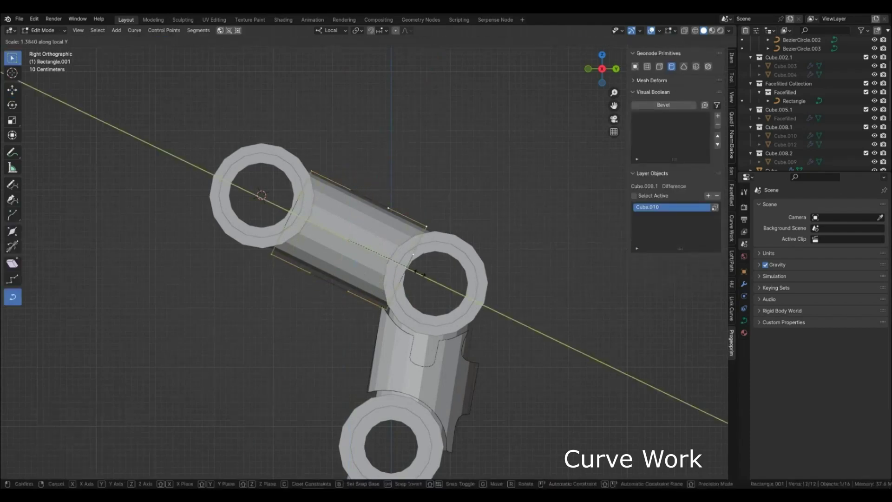
left_click(408, 261)
key("Tab")
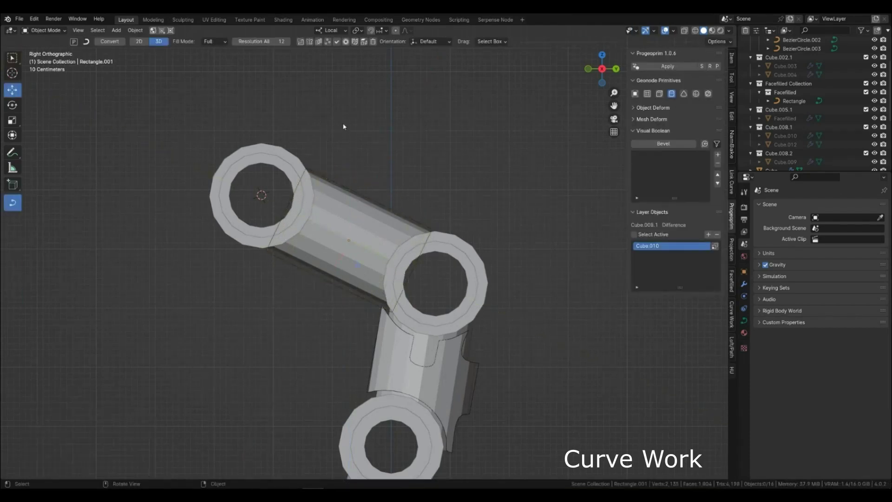
Step: Snap the 3D cursor to the rectangle curve, add a 1 m radius Bezier circle there and align its rotation with the second arm
key("shift+s")
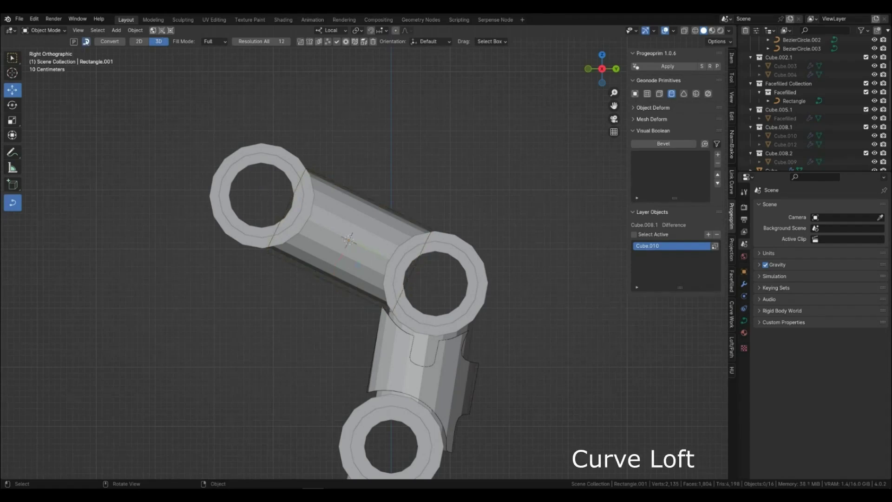
left_click(86, 41)
left_click(120, 62)
key("r")
key("x")
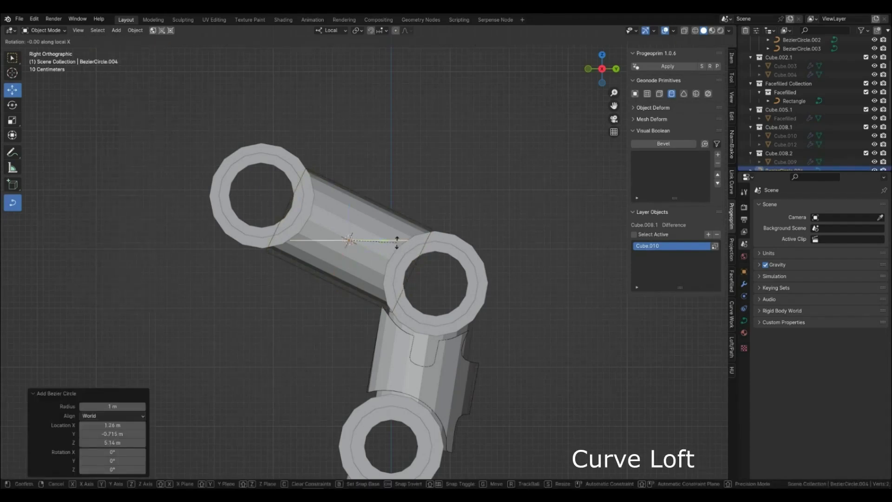
key("Escape")
left_click(171, 30)
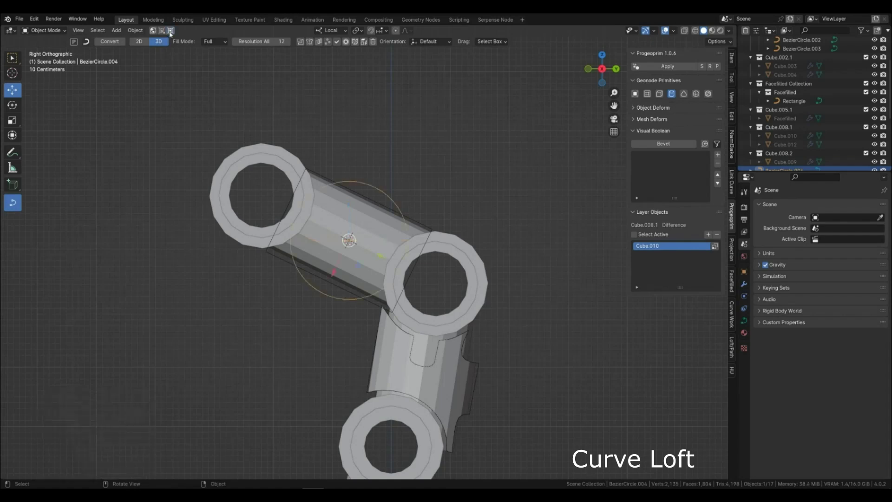
Step: Move the Bezier circle around the second arm's end ring and place a duplicate of it around the elbow ring
key("g")
left_click(364, 211)
key("shift+d")
left_click(532, 292)
Step: Try the curve boolean on the rectangle and both circles with Union and Difference, and undo it
left_click(319, 177, "shift")
left_click(358, 191, "shift")
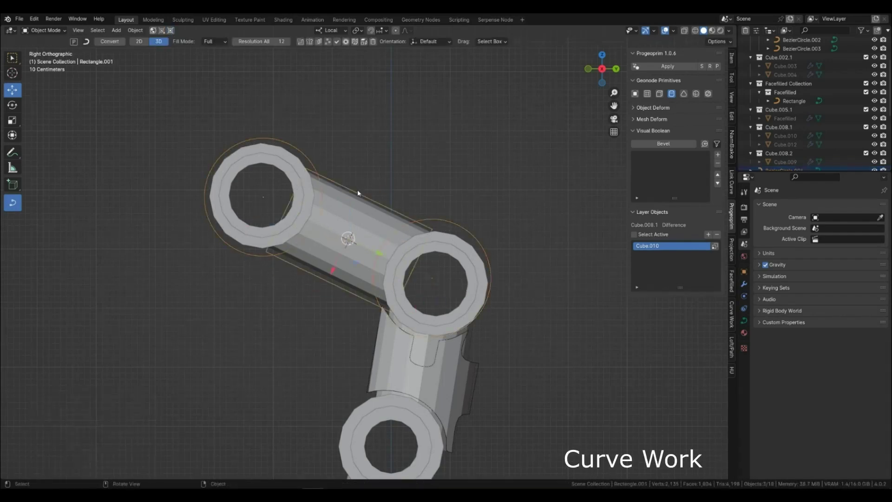
left_click(301, 43)
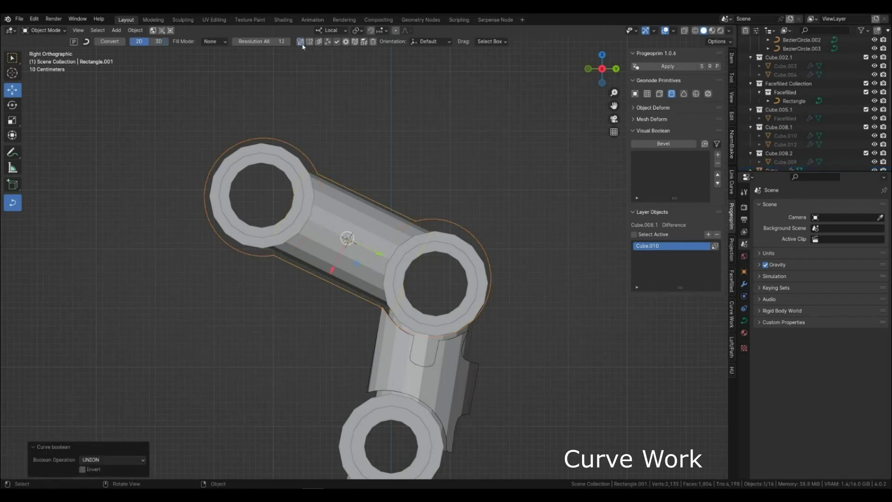
left_click(114, 460)
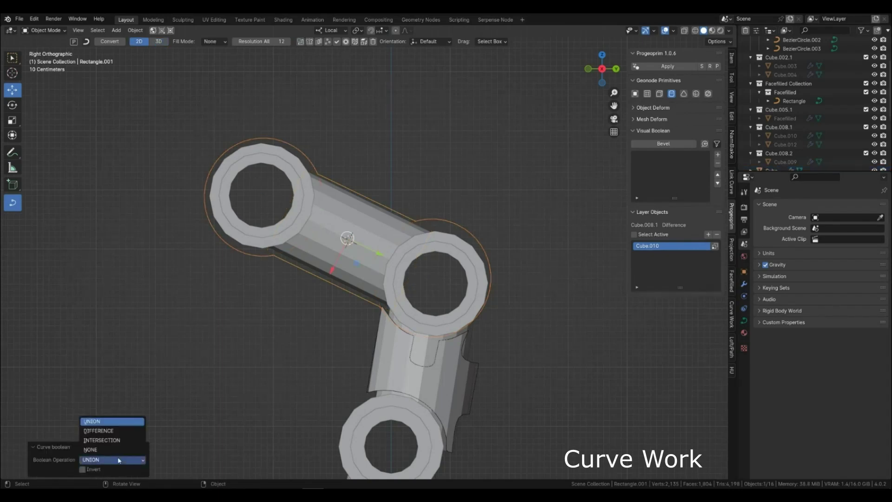
left_click(108, 433)
key("ctrl+z")
Step: Nudge the elbow circle and the end-ring circle so each sits centred around its ring
left_click(422, 227)
key("g")
left_click(420, 227)
left_click(314, 166)
key("g")
left_click(313, 164)
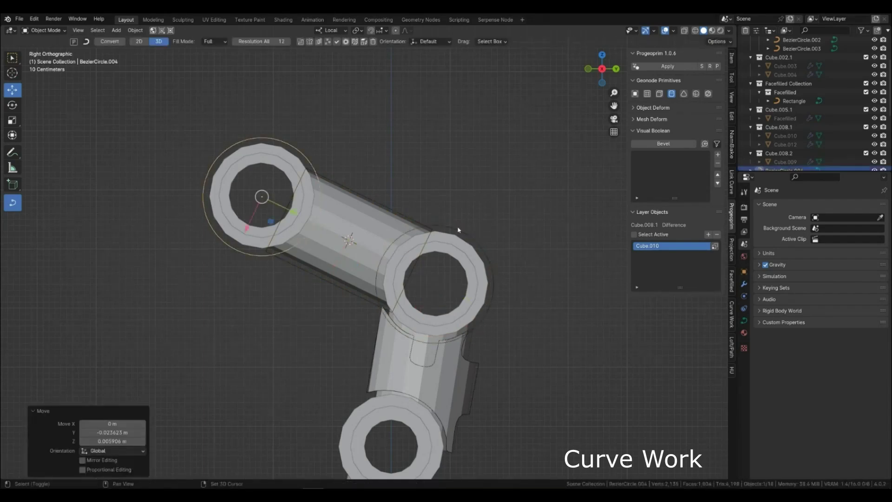
Step: Subtract both circles from the rectangle curve with the Difference curve boolean
left_click(403, 212)
left_click(300, 42)
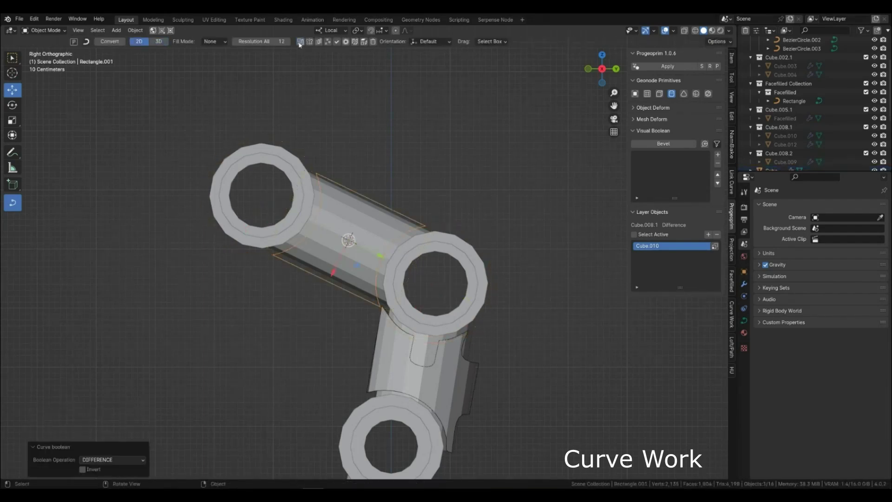
left_click(433, 178)
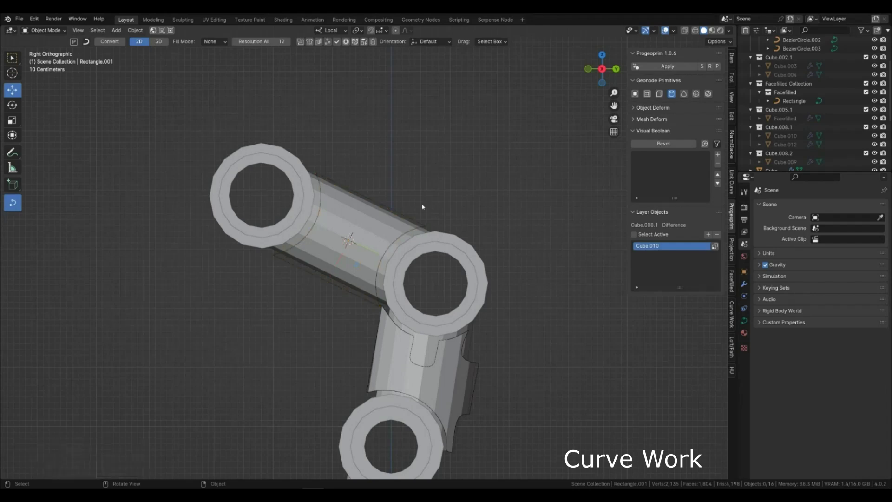
Step: Subdivide the rectangle curve's two long edges in Edit Mode, adjusting the cut count and width to isolate their middle segments
left_click(343, 291)
key("Tab")
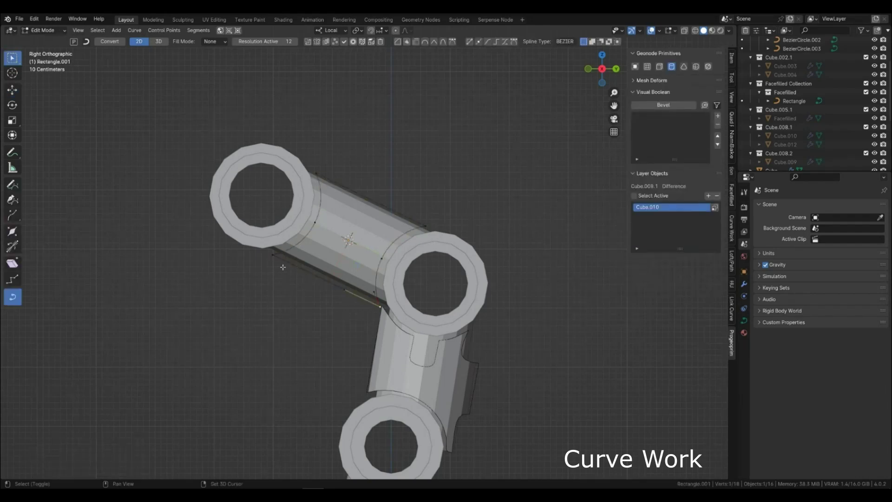
left_click(479, 43)
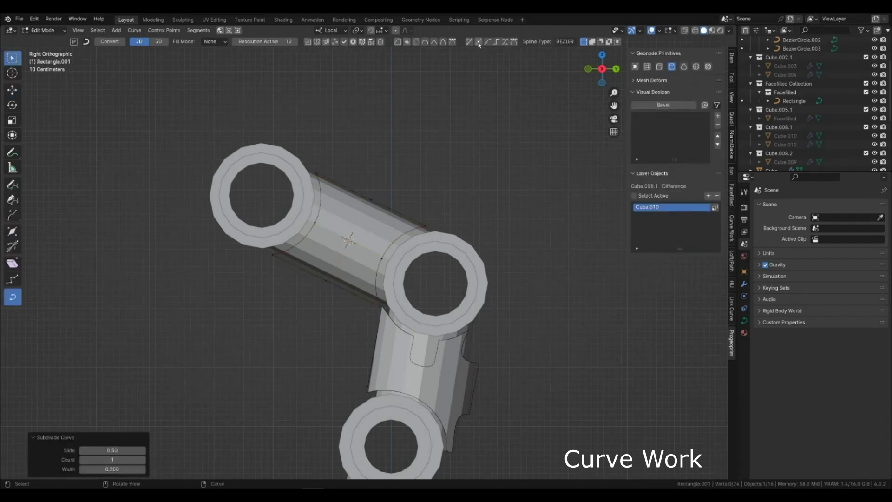
left_click(144, 460)
left_click_drag(140, 469, 153, 469)
left_click_drag(346, 297, 302, 267)
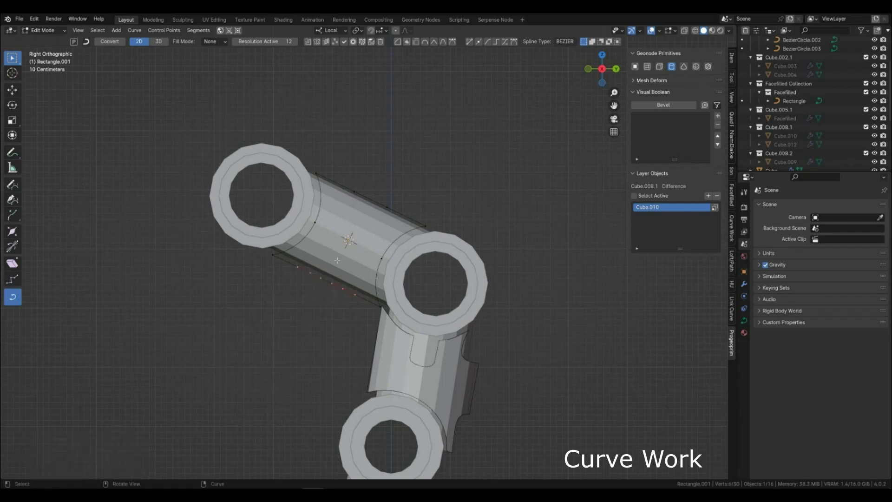
Step: Extrude the middle segments of the rectangle's lower and upper edges inward to form two notches
key("shift+d")
left_click(378, 221)
key("e")
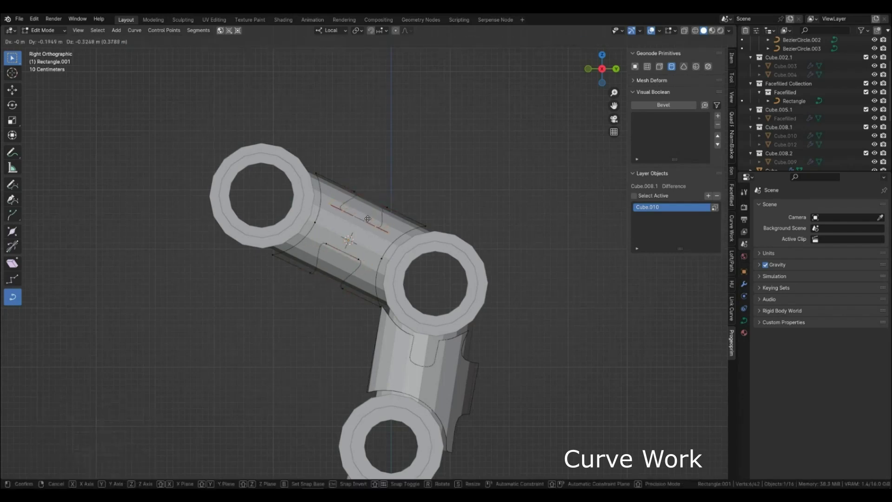
left_click(366, 222)
Step: Straighten the side segments of both notches and reposition the lower notch's inner end
left_click_drag(351, 305, 307, 240, "shift")
left_click_drag(349, 166, 317, 268, "shift")
left_click(496, 42)
key("g")
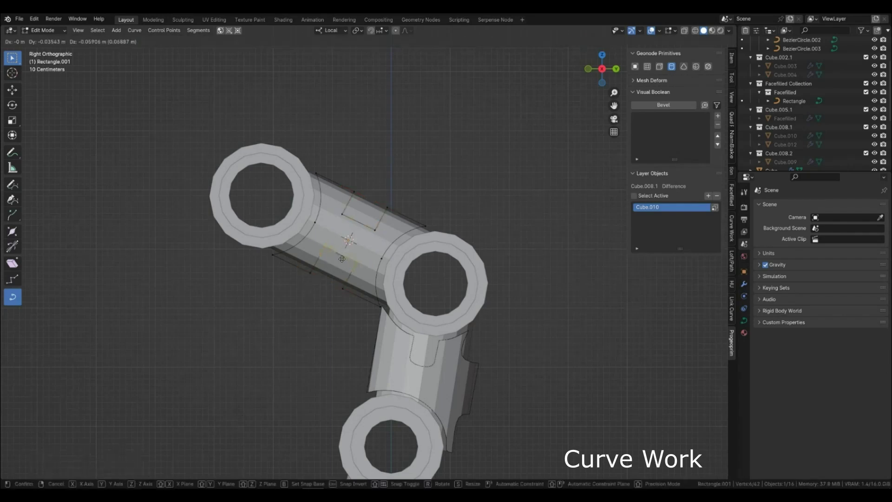
left_click(342, 257)
Step: Round the inner ends of both notches with the Aligned segment type, fine-tune their positions and return to Object Mode
left_click_drag(330, 211, 365, 231)
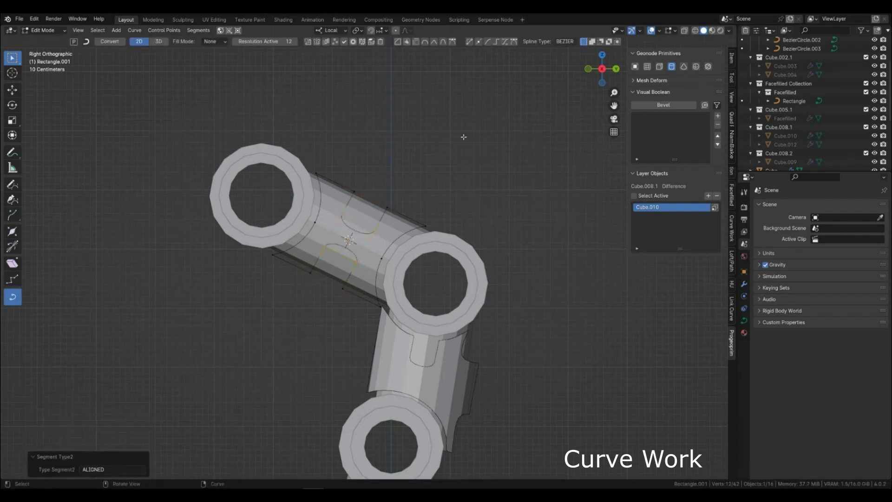
key("g")
left_click(396, 233)
left_click(395, 233)
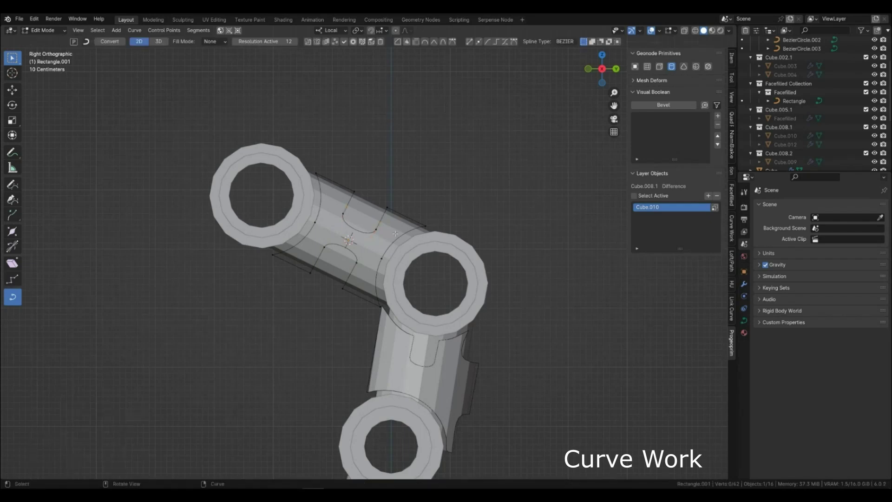
key("ctrl+z")
key("g")
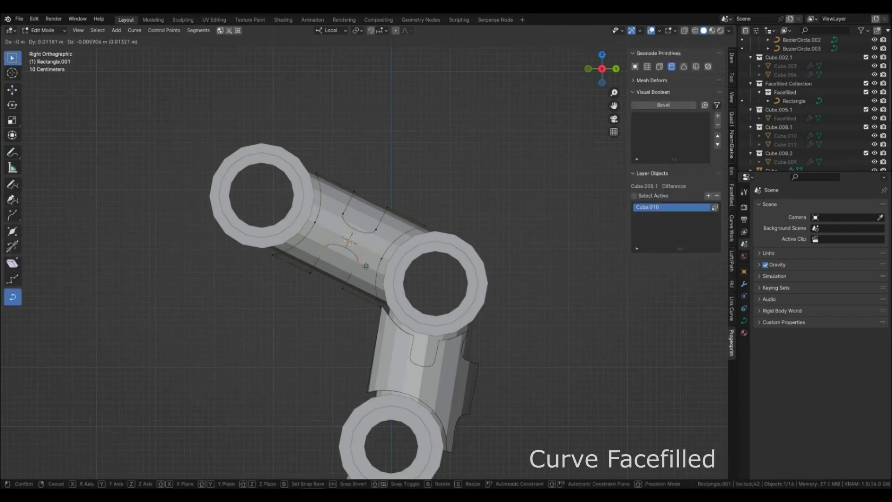
left_click(365, 268)
key("g")
key("y")
left_click(363, 218)
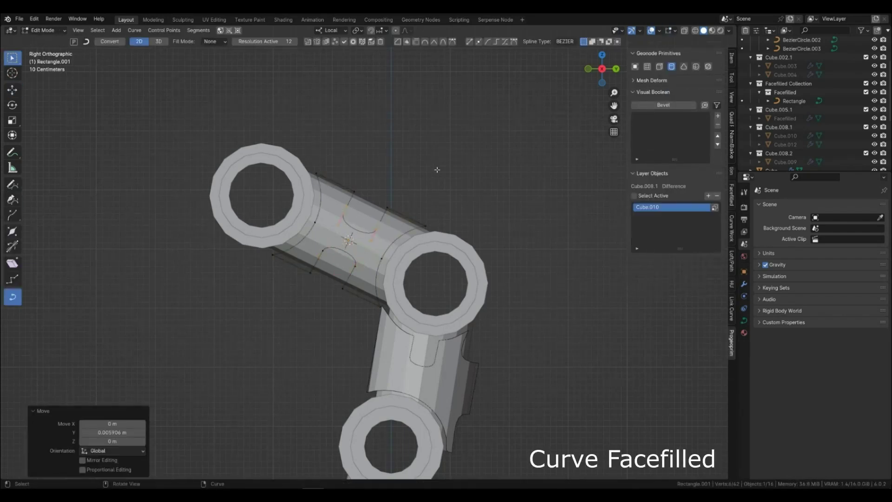
key("Tab")
Step: Offset the notched rectangle curve along its local Z axis by about -0.69 m, out to the side of the arm
left_click(451, 169)
middle_click_drag(451, 169, 353, 255)
left_click_drag(308, 257, 339, 247)
middle_click_drag(344, 248, 418, 274)
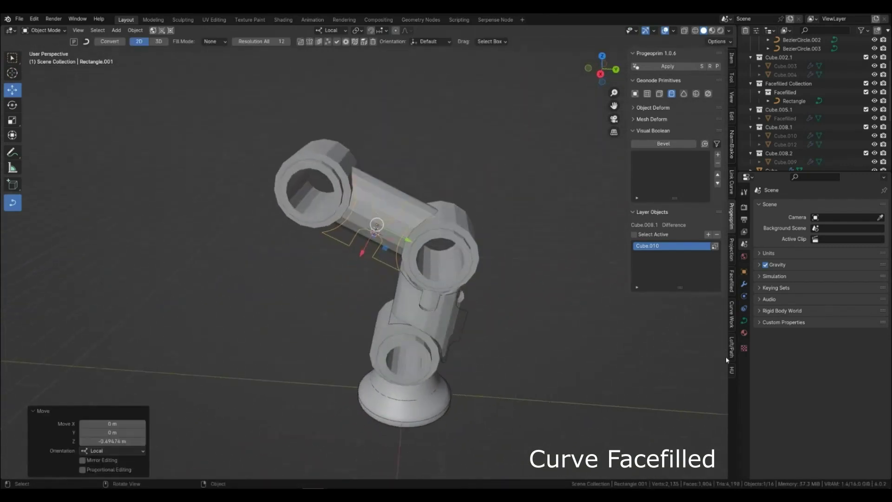
Step: Fill the notched rectangle curve with Facefilled and add a Solidify modifier of 1.58 m so it passes through the arm
left_click(733, 283)
left_click(676, 77)
middle_click_drag(584, 144, 449, 277)
left_click(657, 169)
middle_click_drag(521, 234, 475, 246)
mouse_move(672, 178)
left_mouse_down()
mouse_move(686, 179)
mouse_move(670, 179)
left_mouse_up()
scroll(401, 367, "down", 2)
mouse_move(402, 366)
middle_mouse_down()
mouse_move(508, 313)
mouse_move(505, 294)
mouse_move(390, 361)
middle_mouse_up()
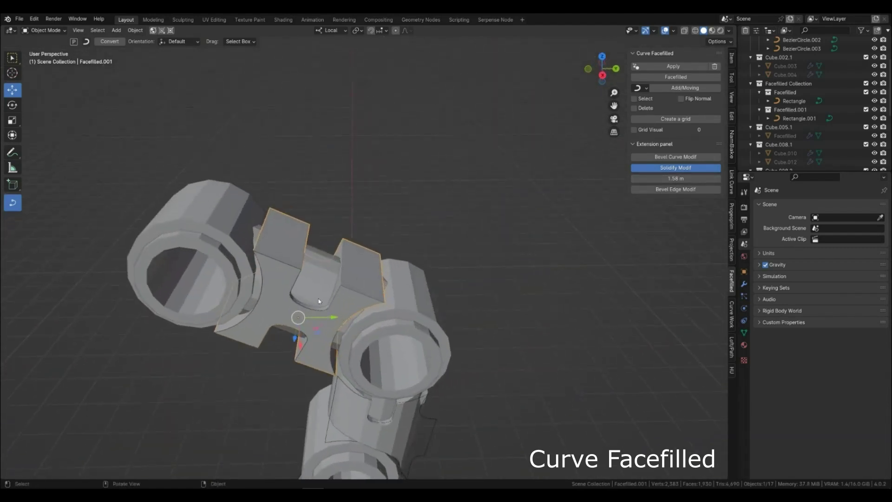
Step: Select the second arm's inner cylinder and unhide its Cube.008.2 union boolean layer
left_click(319, 297)
middle_click_drag(331, 322, 324, 302)
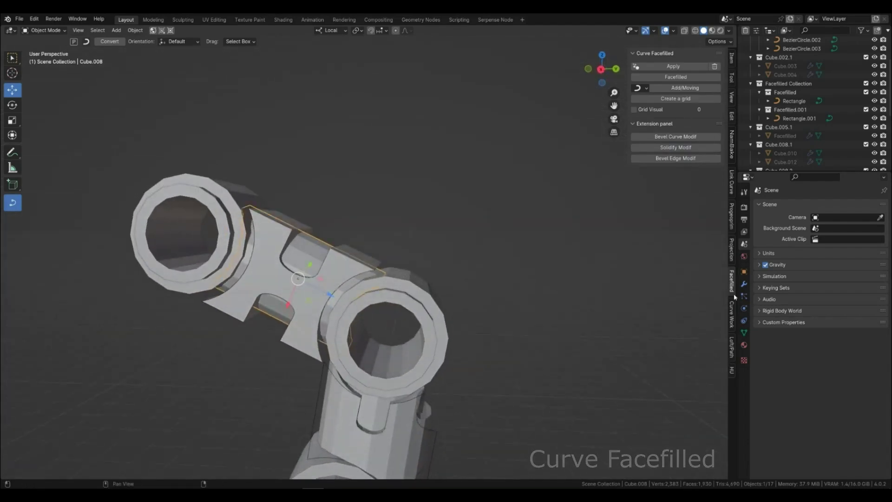
left_click(731, 216)
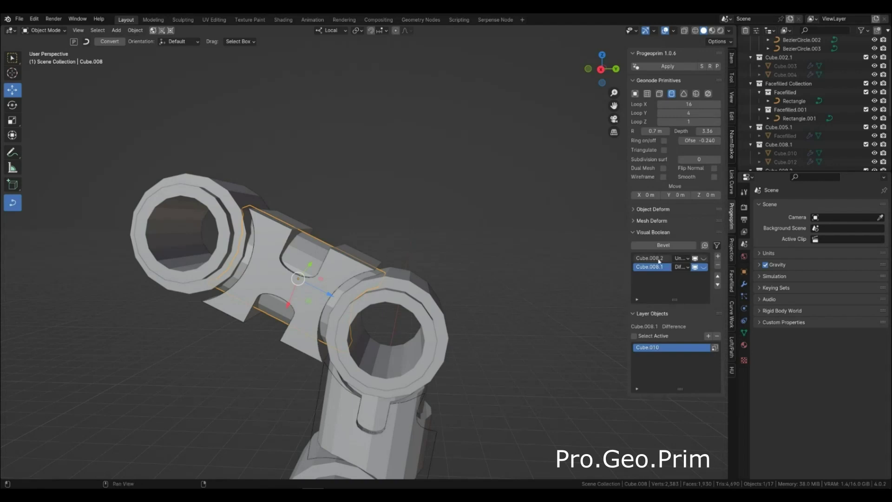
middle_click_drag(388, 312, 377, 333)
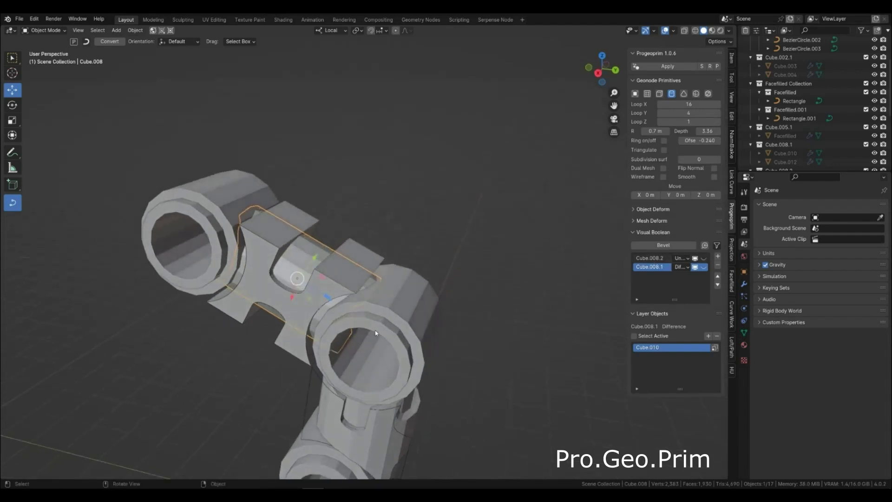
middle_click_drag(448, 303, 487, 317, "shift")
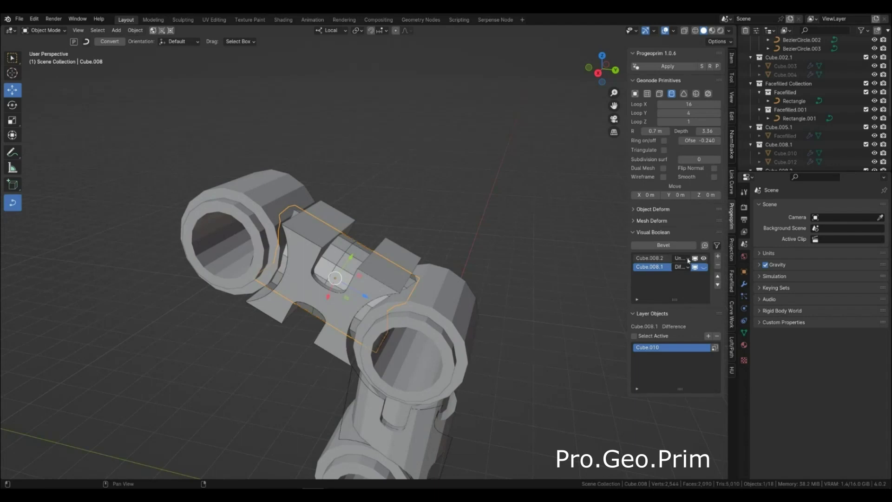
Step: Add the facefilled solid as a visual boolean to the arm's outer sleeve and set the operation to Intersect
left_click(382, 243)
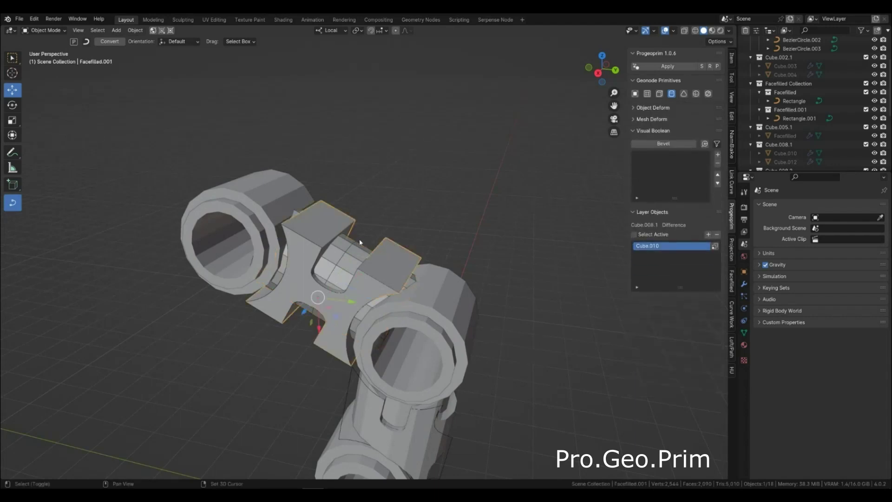
middle_click_drag(433, 313, 440, 287)
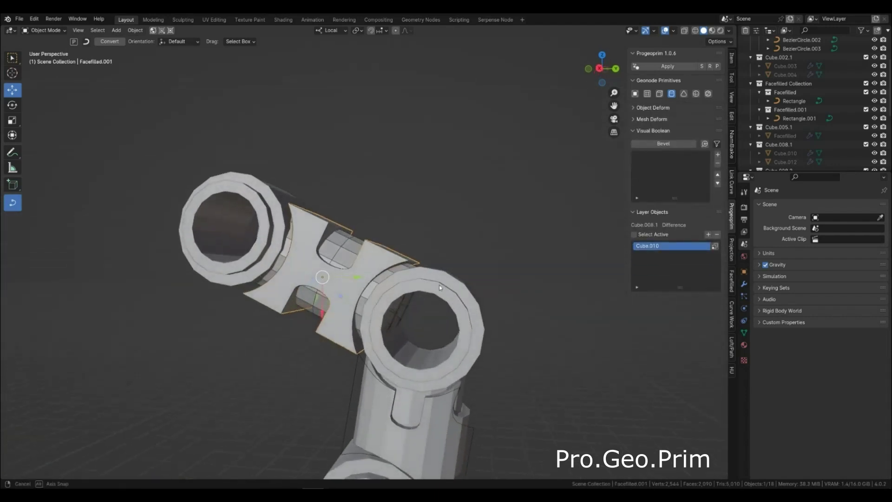
left_click(397, 315)
middle_click_drag(397, 315, 431, 254)
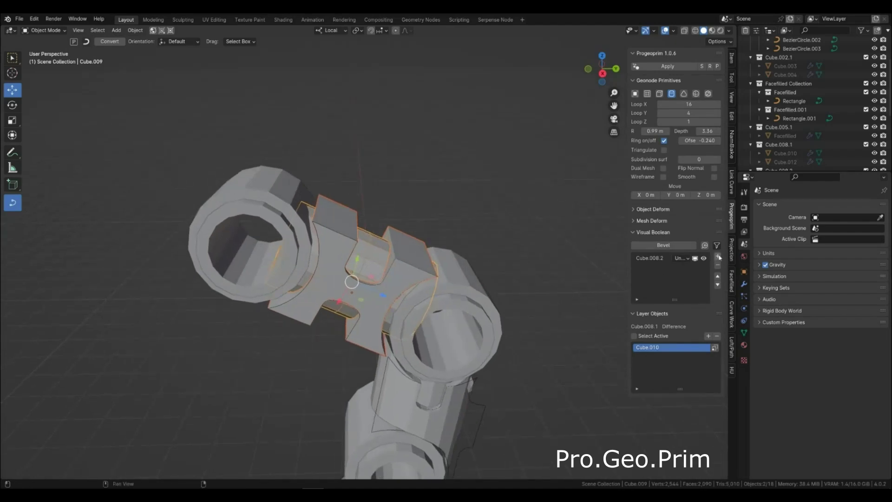
left_click(718, 256)
left_click(685, 267)
left_click(687, 318)
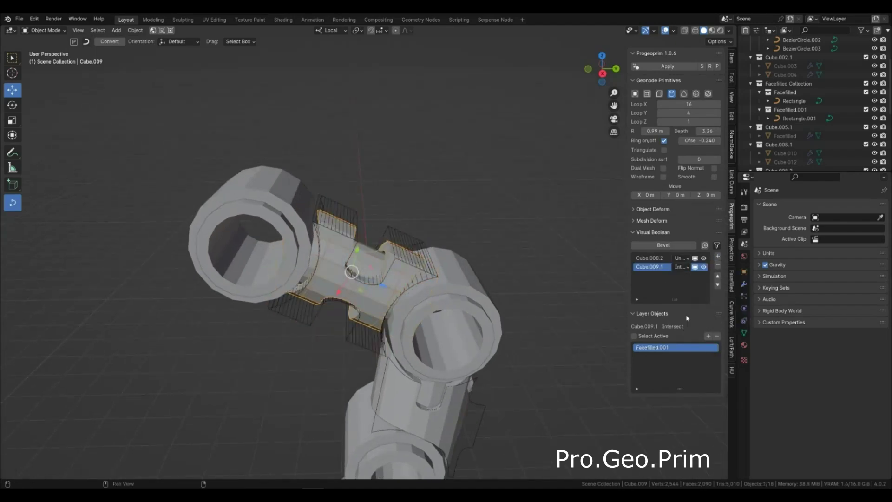
Step: Hide the sleeve's facefilled cutter and toggle the inner cylinder's Cube.008.2 layer off and on to check the result
middle_click_drag(430, 284, 380, 299)
scroll(394, 300, "up", 2)
left_click(705, 268)
left_click(522, 211)
left_click(420, 262)
left_click(705, 258)
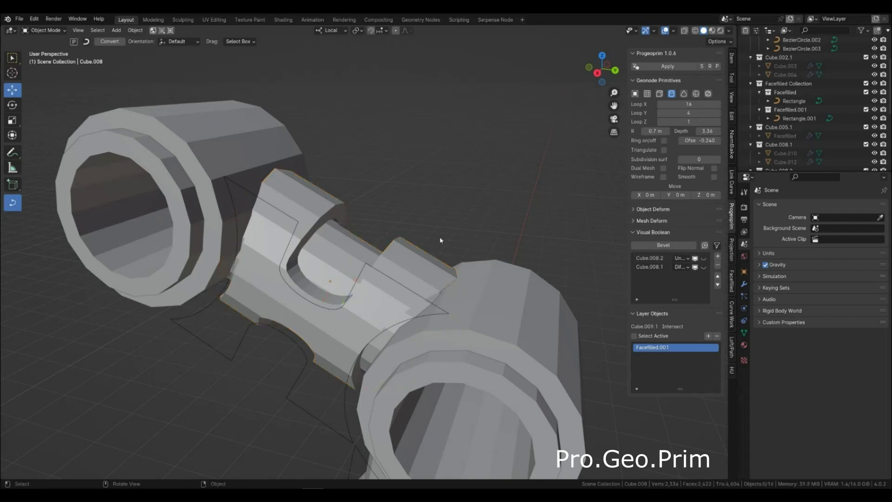
left_click(704, 258)
Step: Set the notched rectangle curve's resolution to 5
middle_click_drag(400, 302, 432, 287)
left_click(394, 309)
left_click(419, 300)
mouse_move(262, 42)
left_mouse_down()
mouse_move(237, 41)
mouse_move(247, 42)
left_mouse_up()
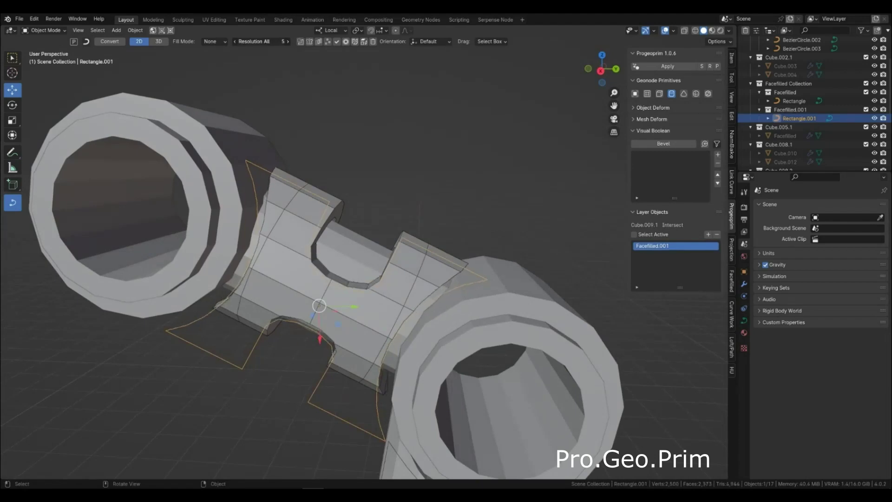
left_click(389, 188)
Step: Set the outer sleeve primitive's depth to 2.51 m and its Y loops to 1
middle_click_drag(389, 189, 319, 290)
left_click(354, 267)
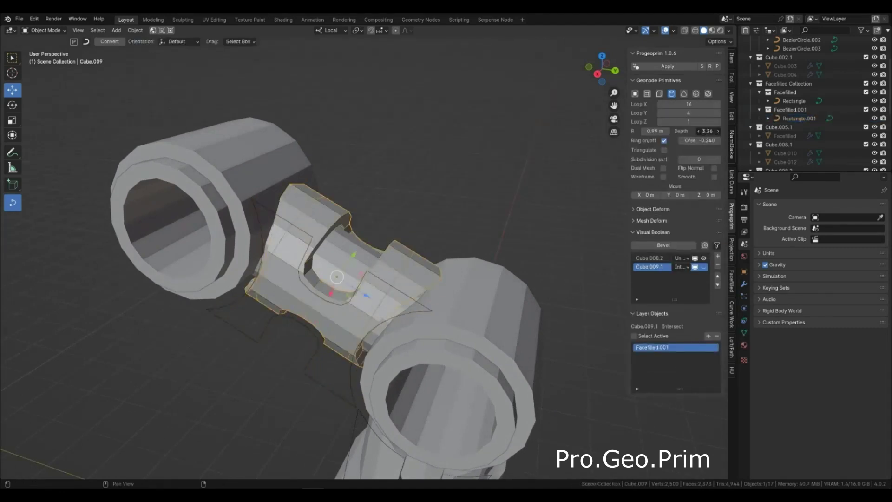
middle_click_drag(459, 280, 490, 242)
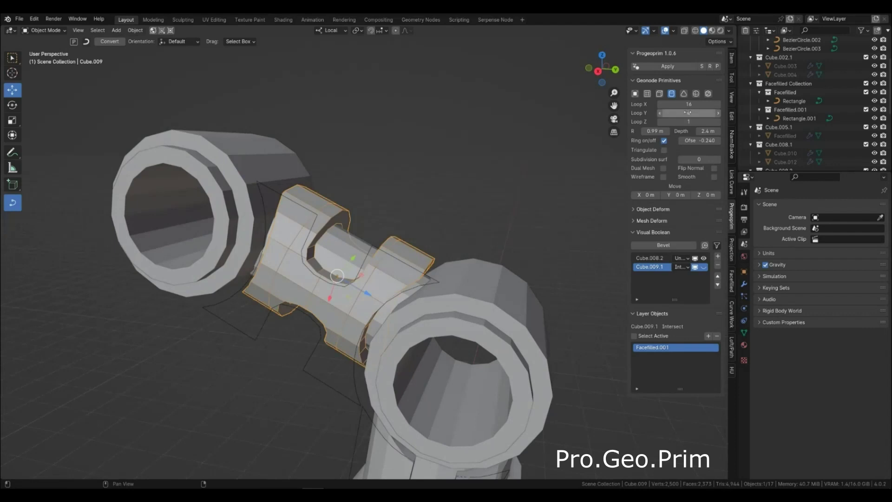
left_click_drag(707, 131, 711, 131)
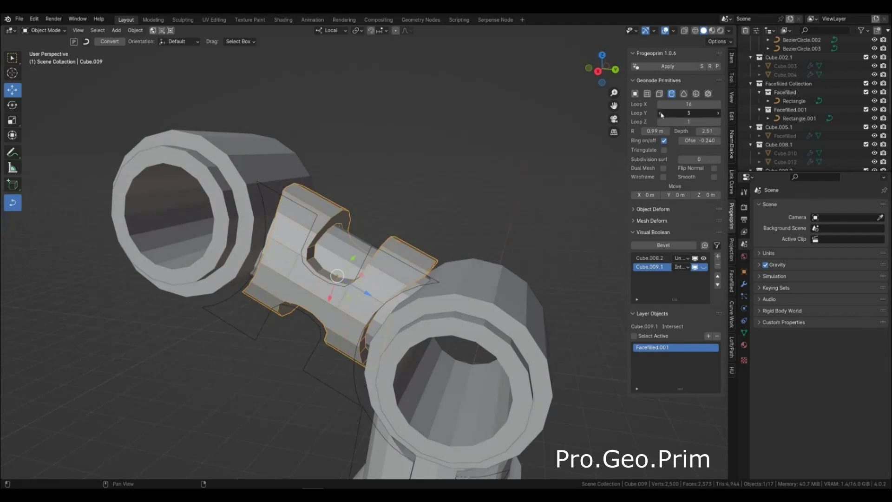
middle_click_drag(399, 242, 441, 218)
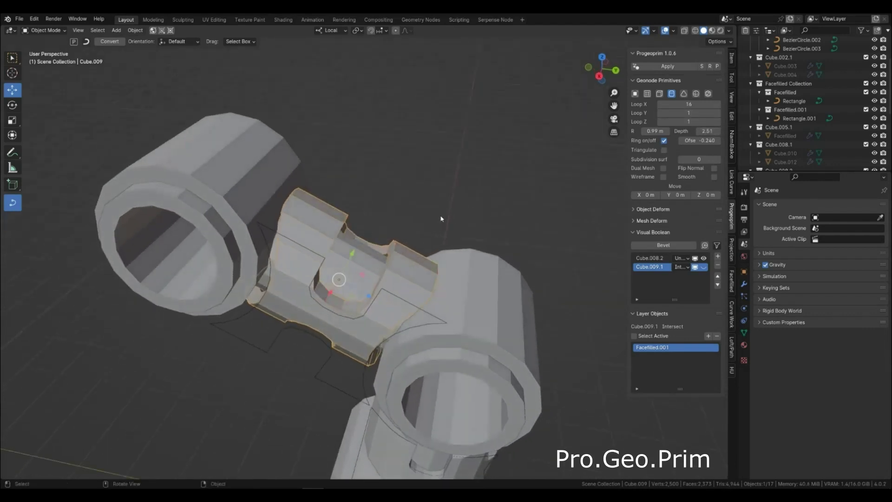
Step: Set the outer sleeve's radius to 0.71 m, depth to 2.46 m and ring offset to 0.160
mouse_move(655, 131)
left_mouse_down()
mouse_move(730, 140)
mouse_move(641, 132)
left_mouse_up()
left_click_drag(704, 140, 700, 141)
middle_click_drag(400, 268, 418, 260)
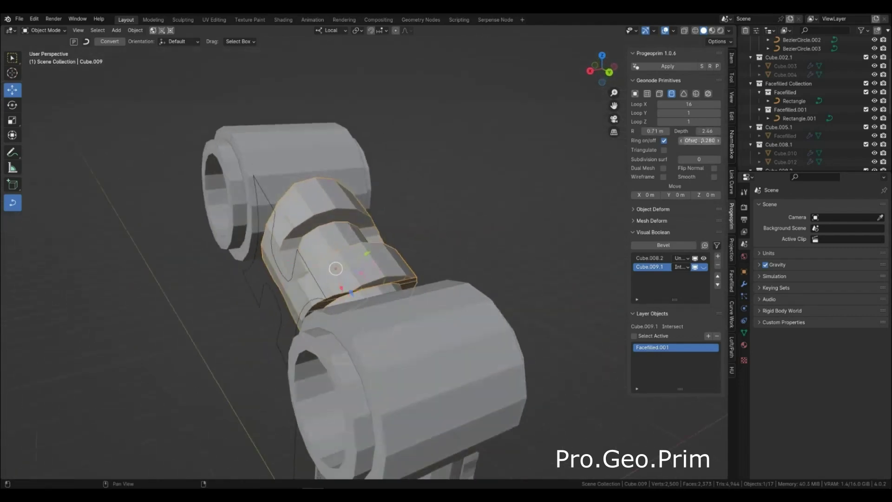
middle_click_drag(474, 247, 380, 276)
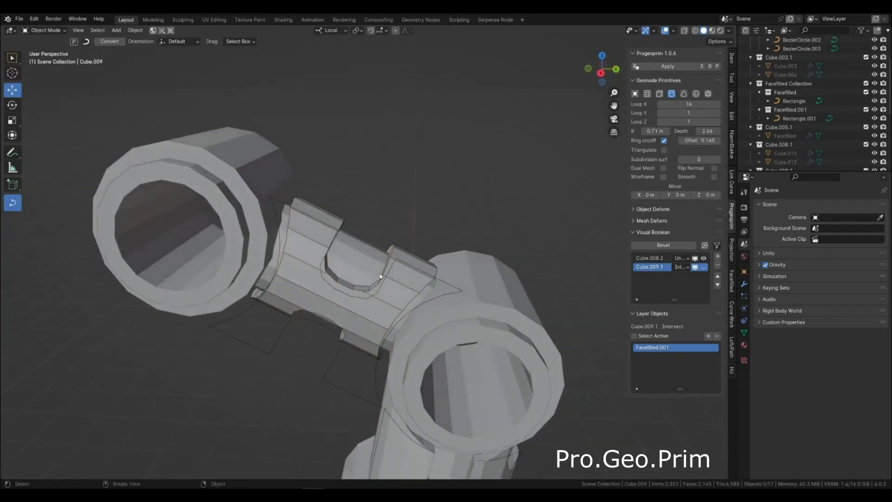
left_click(419, 259)
Step: Open the second arm's notched profile curve for editing and move its elbow-side points along the arm
scroll(462, 225, "down", 2)
middle_click_drag(405, 279, 412, 261)
scroll(390, 316, "up", 1)
left_click(383, 331)
key("Tab")
middle_click_drag(384, 332, 384, 366)
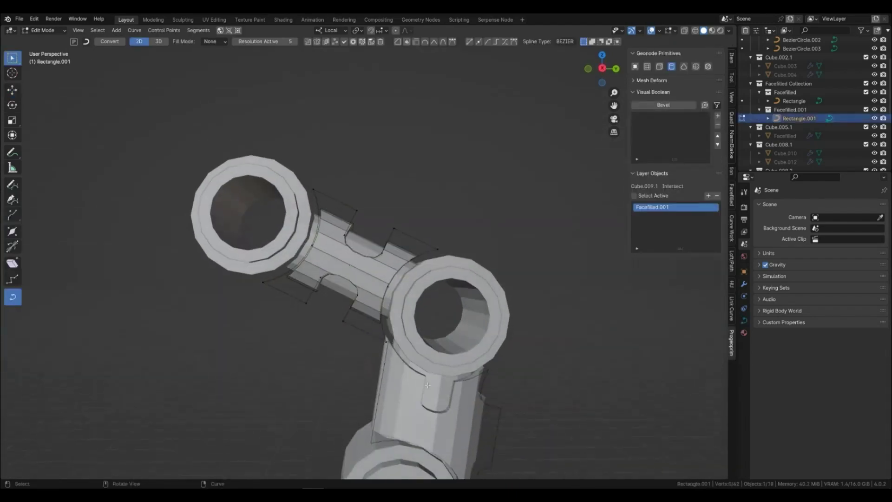
key("g")
left_click(406, 256)
left_click_drag(331, 288, 360, 327)
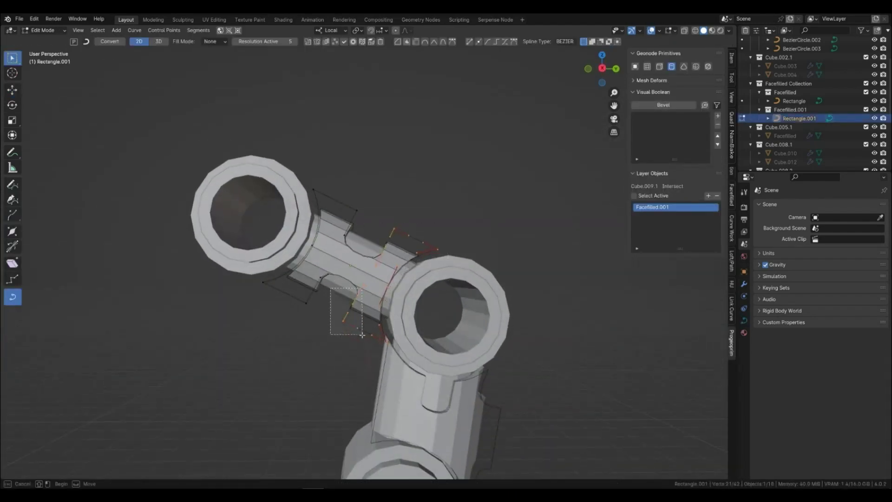
key("g")
left_click(398, 231)
Step: Nudge the notched profile curve's points once more, finish editing and clear the selection
key("alt+a")
middle_click_drag(435, 314, 446, 315)
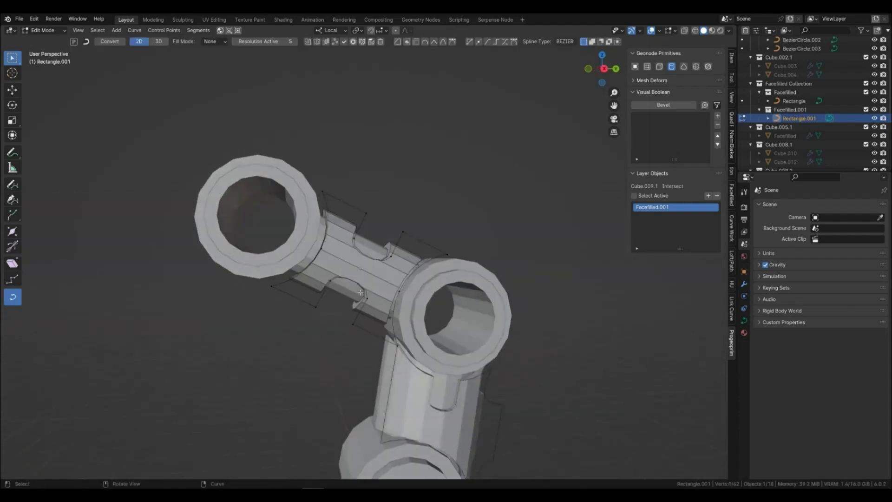
middle_click_drag(384, 296, 376, 294)
key("g")
left_click(366, 277)
key("Tab")
left_click(434, 241)
Step: Set the second arm's outer sleeve depth to 2.57 m and hide its Cube.008.2 boolean layer object
scroll(434, 241, "down", 1)
middle_click_drag(434, 241, 411, 318)
scroll(411, 318, "down", 2)
middle_click_drag(404, 354, 403, 311, "shift")
scroll(403, 311, "up", 3)
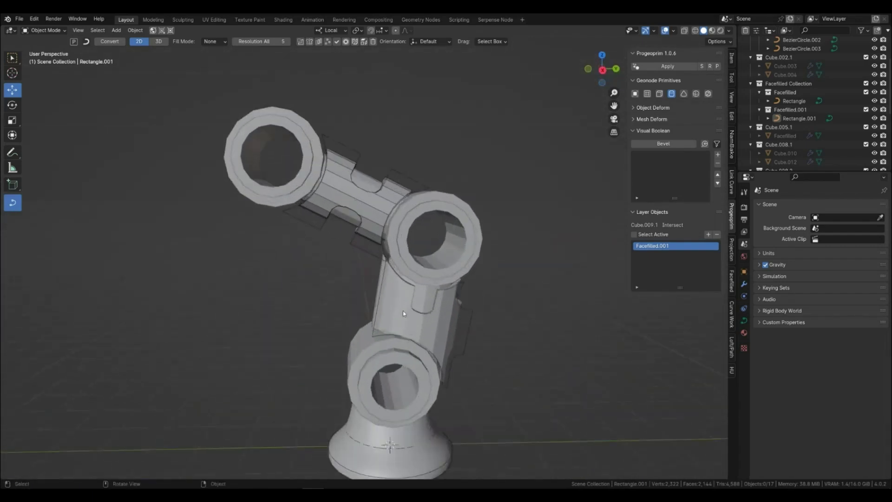
left_click(355, 199)
left_click(704, 267)
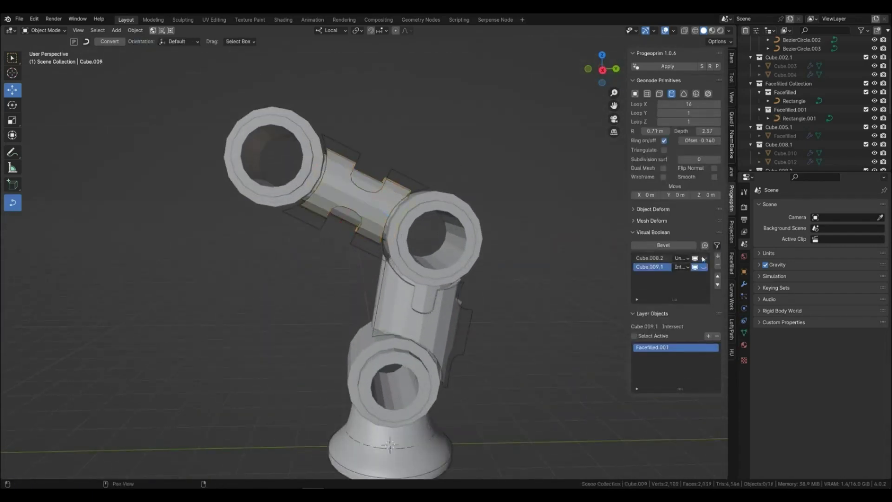
scroll(599, 371, "down", 1)
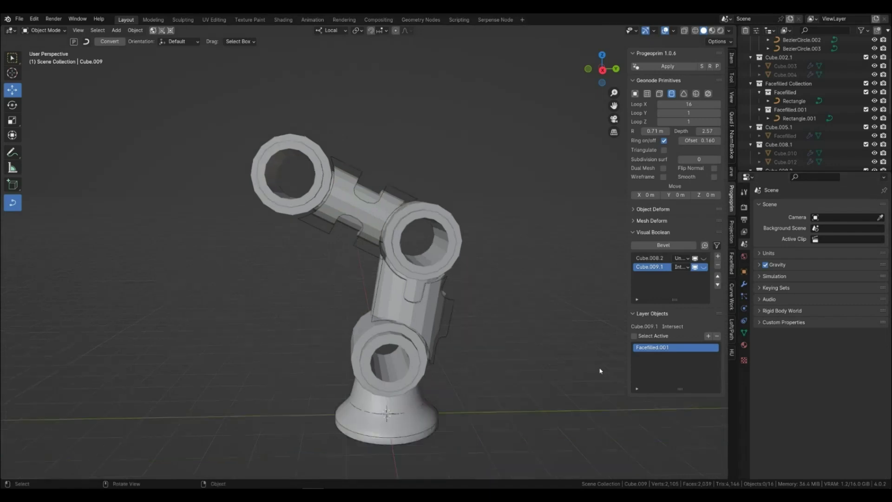
Step: Place the 3D cursor at the origin of the second arm's notched profile curve
left_click(418, 197)
middle_click_drag(514, 259, 500, 281)
left_click(162, 31)
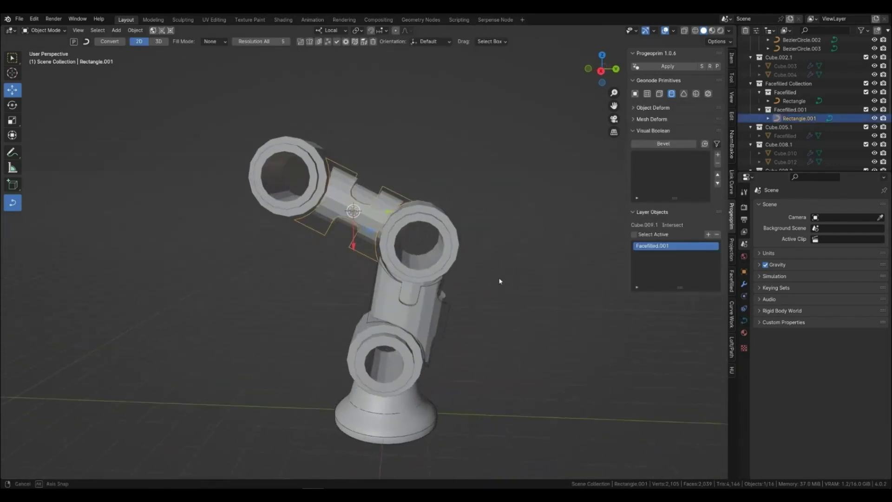
left_click(500, 281)
middle_click_drag(485, 332, 486, 308, "shift")
Step: Add a 2 m by 2 m 3D rectangle curve at the 3D cursor and scale it to about 0.476
left_click(87, 41)
left_click(109, 197)
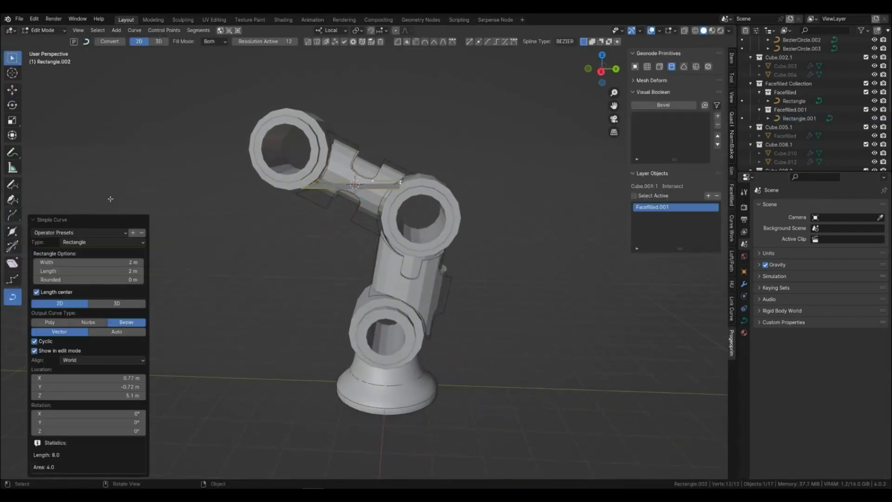
left_click(116, 303)
key("Tab")
middle_click_drag(319, 253, 328, 265)
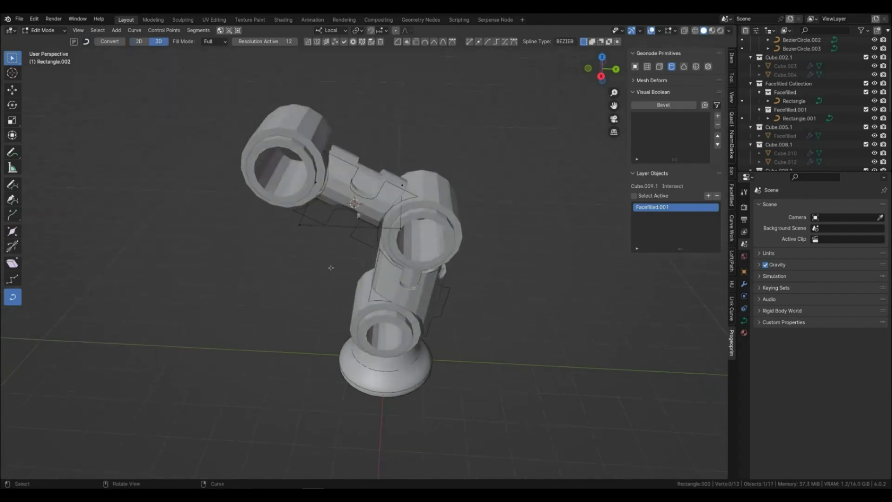
middle_click_drag(472, 249, 476, 213)
key("s")
left_click(415, 193)
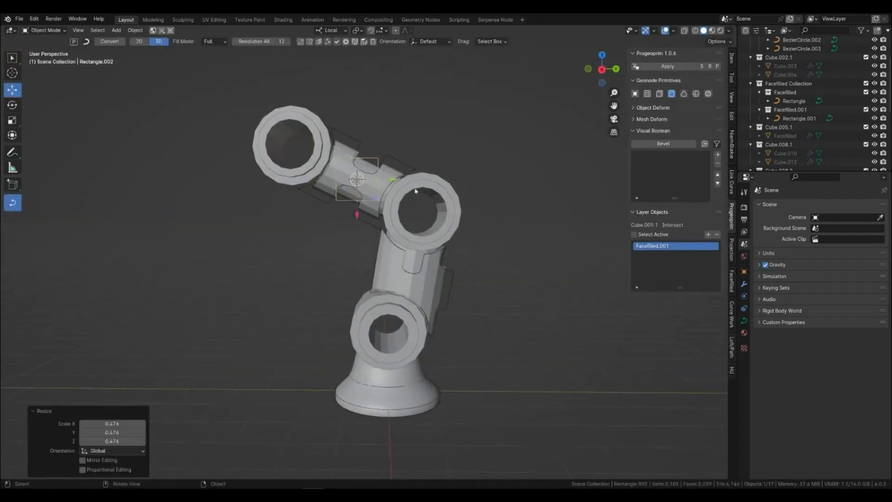
Step: Rotate the new rectangle about -25.7° around its local Z axis, then scale and move it into the sleeve's upper notch
key("r")
key("z")
left_click(407, 217)
middle_click_drag(408, 217, 409, 283, "shift")
scroll(409, 284, "up", 3)
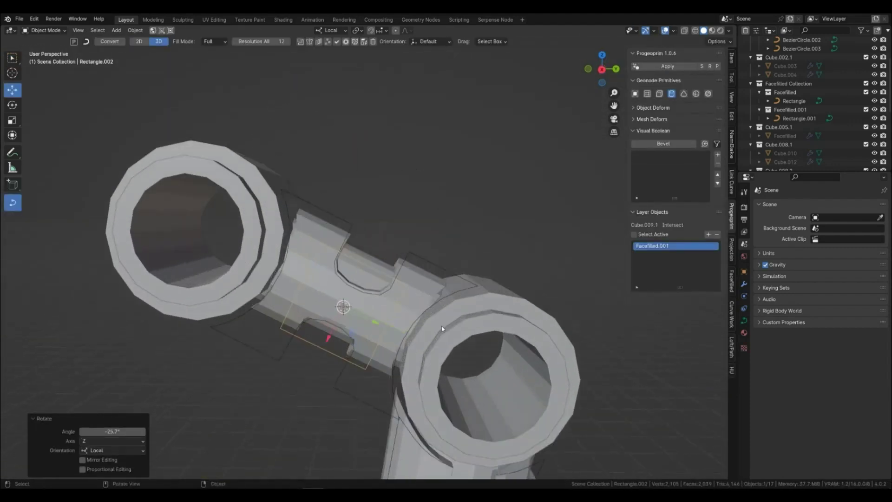
key("g")
left_click(473, 274)
key("s")
left_click(433, 285)
key("g")
left_click(452, 314)
Step: Join the small rectangle into the sleeve's notched profile curve
middle_click_drag(452, 314, 409, 279)
left_click(387, 247)
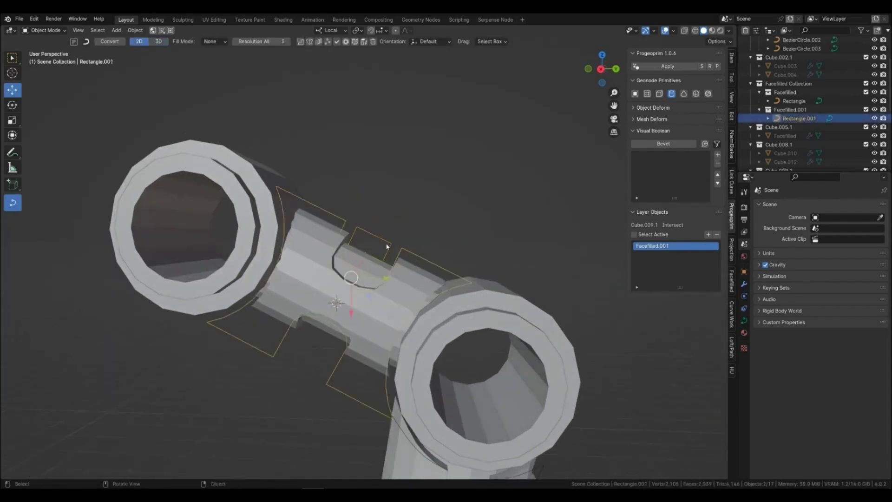
key("ctrl+j")
middle_click_drag(388, 243, 368, 271)
Step: Round the small rectangle's lower corners and move the shape so it fits inside the upper notch
key("Tab")
left_click(353, 260)
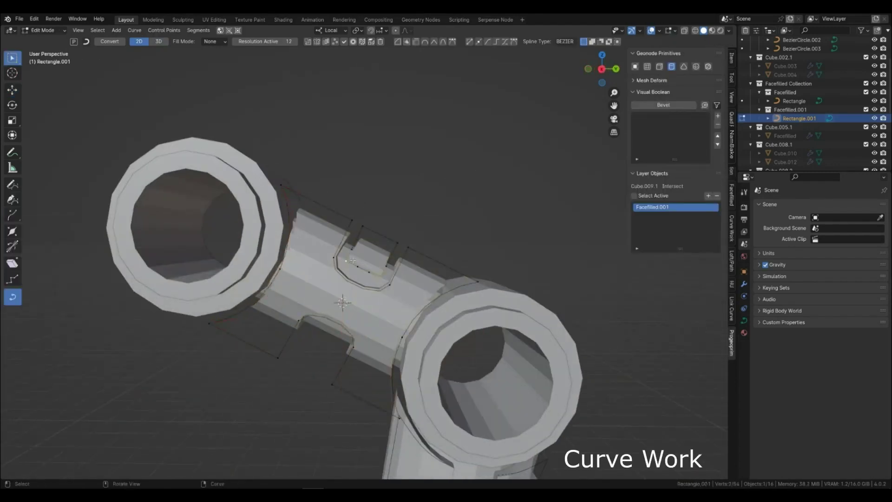
scroll(369, 225, "up", 4)
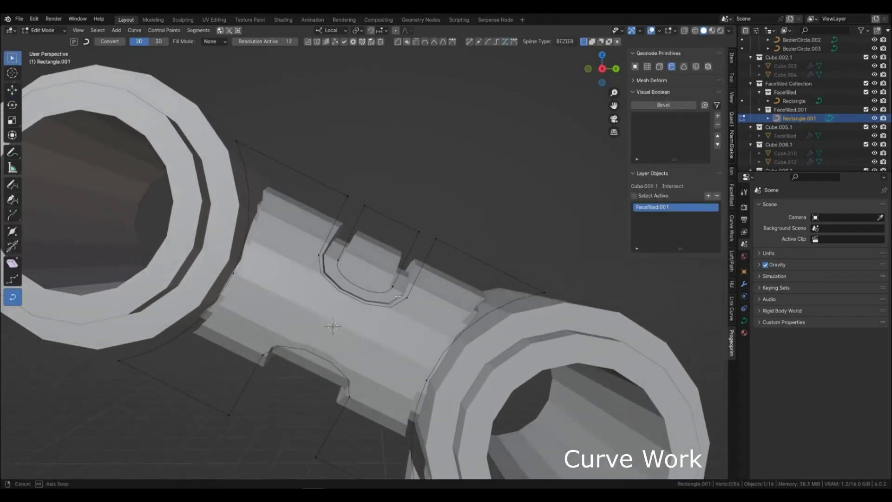
key("g")
left_click(391, 265)
middle_click_drag(453, 253, 404, 286)
Step: Select the rounded tab's points in the profile curve, adjust the active spline's resolution and finish editing
key("Tab")
key("alt+a")
left_click(355, 315)
key("Tab")
middle_click_drag(356, 315, 360, 307)
scroll(409, 268, "up", 3)
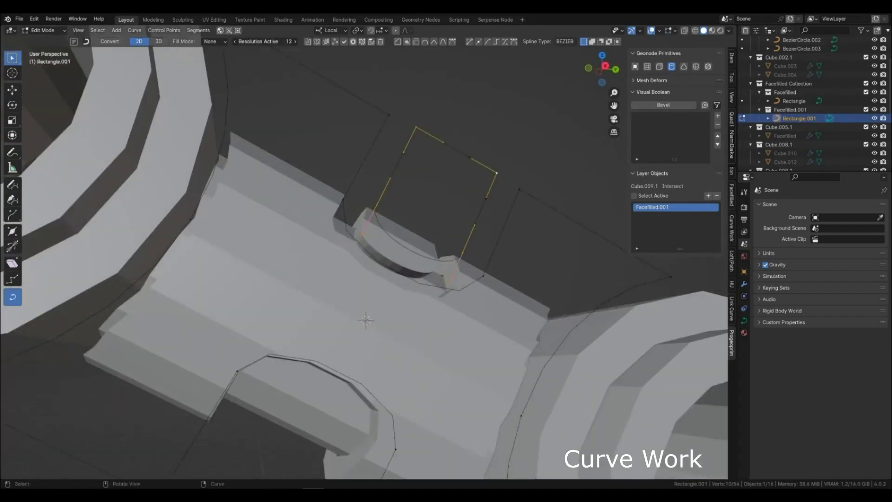
scroll(461, 181, "down", 3)
middle_click_drag(462, 181, 396, 251)
key("Tab")
left_click(466, 239)
Step: Place the 3D cursor at the centre of the base's circle and add a Bezier circle there
scroll(391, 281, "down", 2)
scroll(397, 251, "down", 3)
mouse_move(417, 368)
middle_mouse_down()
mouse_move(453, 409)
mouse_move(421, 353)
middle_mouse_up()
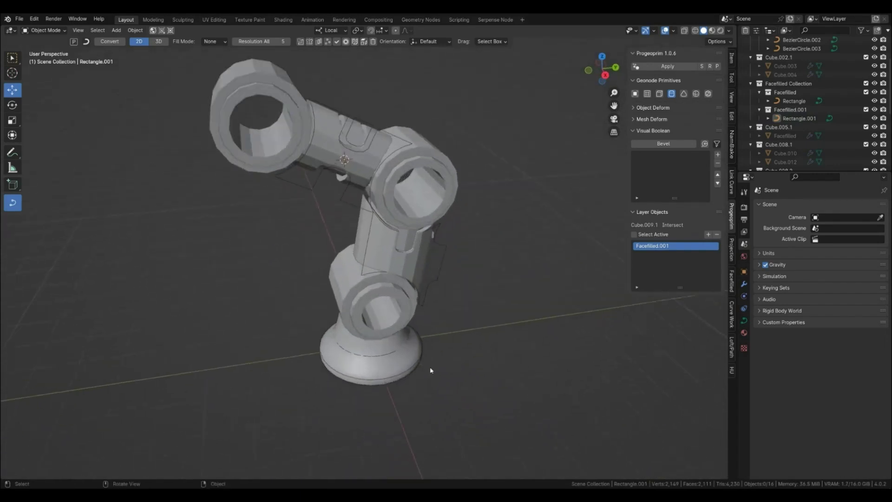
scroll(437, 347, "up", 4)
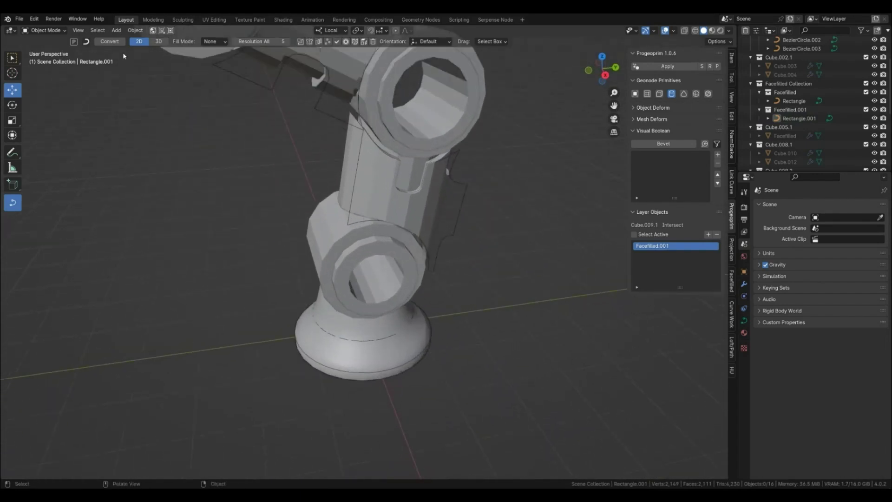
left_click(393, 369)
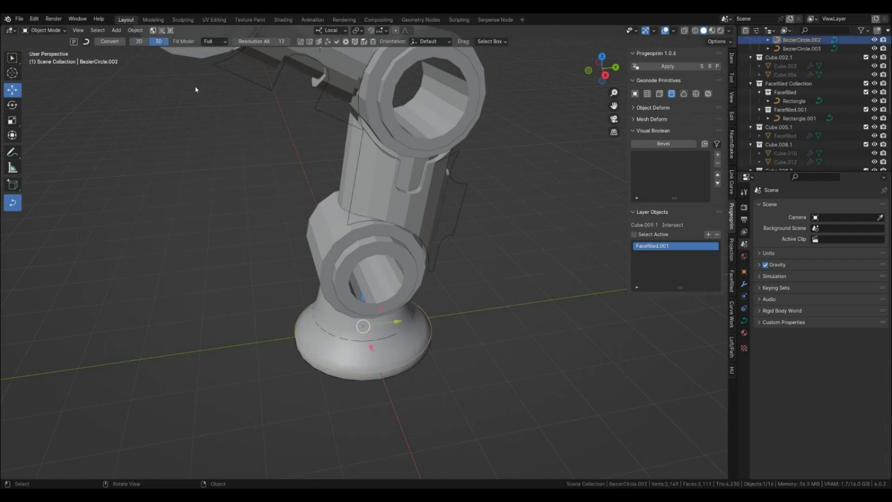
left_click(86, 41)
left_click(116, 72)
middle_click_drag(383, 384, 403, 394)
key("Tab")
Step: Move the new circle's points along local X toward the base's rim and scale them to about 0.410
key("g")
key("x")
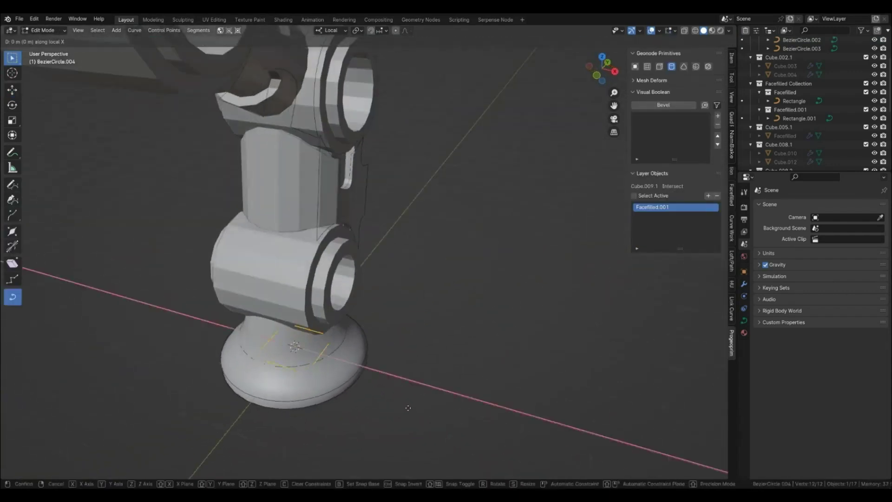
left_click(510, 442)
key("s")
left_click(398, 395)
scroll(382, 330, "up", 3)
middle_click_drag(398, 395, 456, 308)
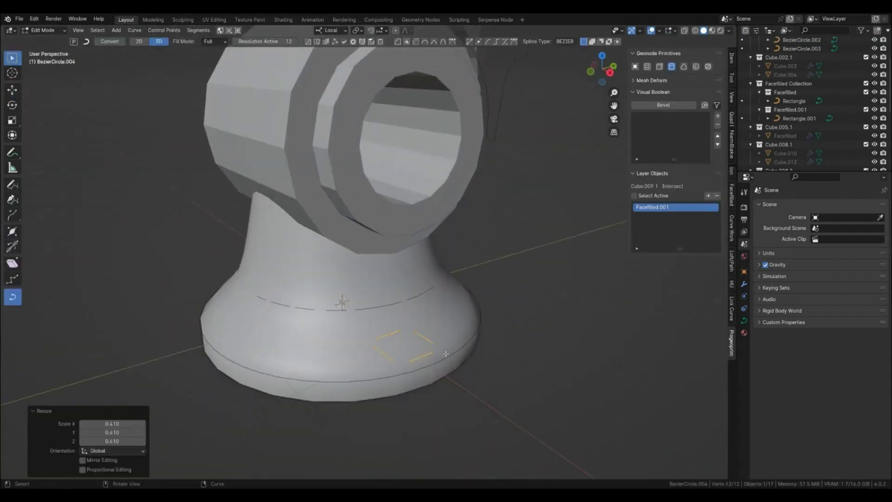
Step: Reposition the small circle along Z and shift its points along local X to sit over the base's flange
key("Tab")
key("g")
key("z")
left_click(432, 308)
key("Tab")
middle_click_drag(360, 290, 326, 302)
key("g")
key("x")
left_click(437, 317)
key("g")
key("x")
left_click(419, 321)
key("Tab")
Step: Switch the robot's base loft to flat, faceted shading
middle_click_drag(456, 278, 436, 300)
scroll(385, 282, "down", 2)
left_click(385, 283)
scroll(436, 300, "up", 4)
middle_click_drag(460, 258, 408, 297, "shift")
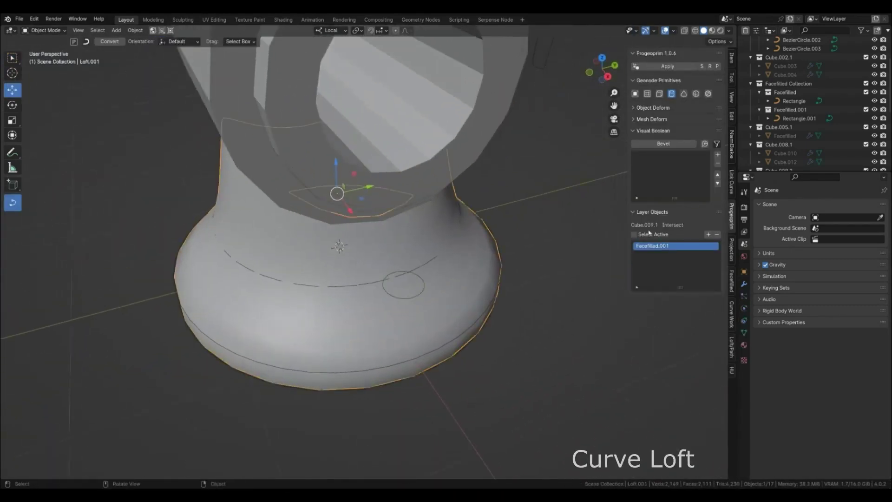
left_click(732, 347)
left_click(686, 125)
Step: Facefill the small circle and give it a Solidify modifier with 0.61 m thickness
left_click(410, 299)
middle_click_drag(410, 299, 463, 332)
left_click(732, 282)
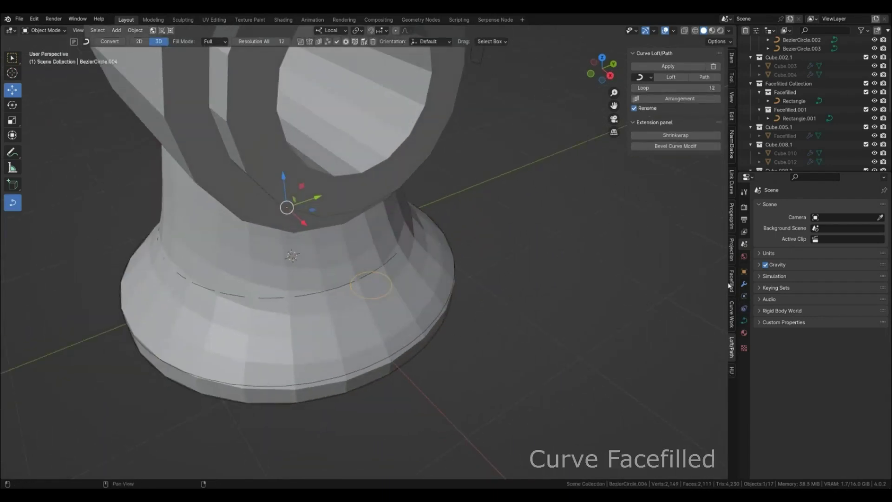
left_click(679, 80)
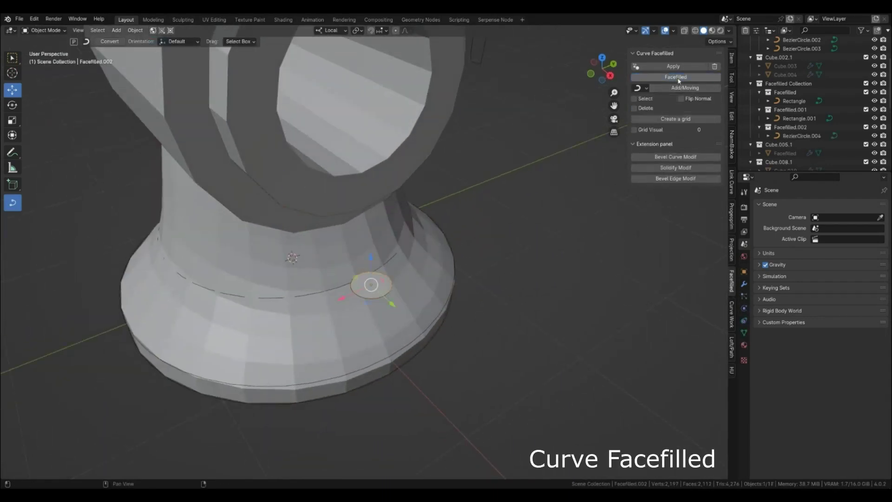
middle_click_drag(374, 301, 390, 283)
left_click(645, 168)
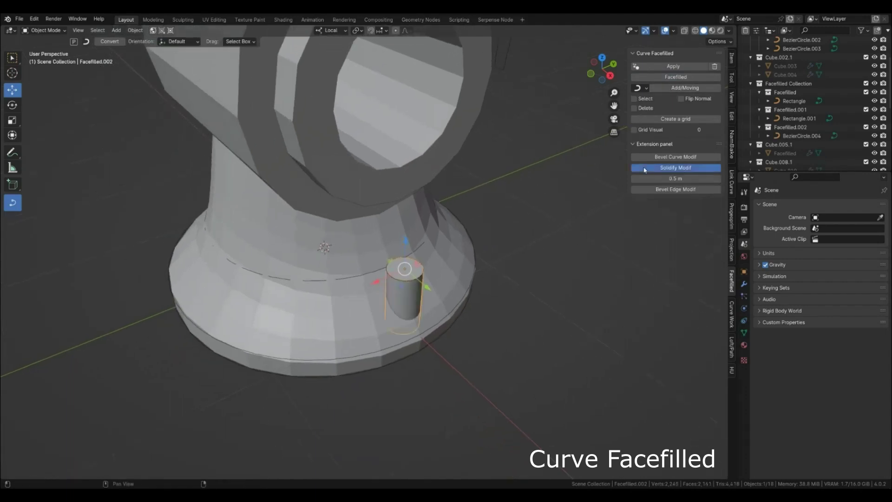
left_click_drag(676, 179, 685, 179)
Step: Set the small circle curve's resolution to 4 and keep the curve selected
middle_click_drag(475, 347, 460, 164)
scroll(434, 233, "down", 3)
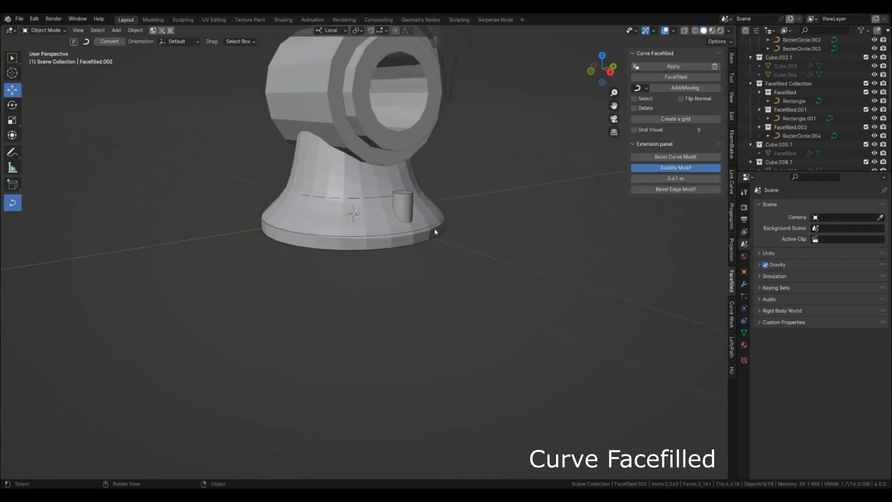
middle_click_drag(435, 233, 401, 331)
scroll(400, 331, "up", 4)
middle_click_drag(403, 253, 405, 325, "shift")
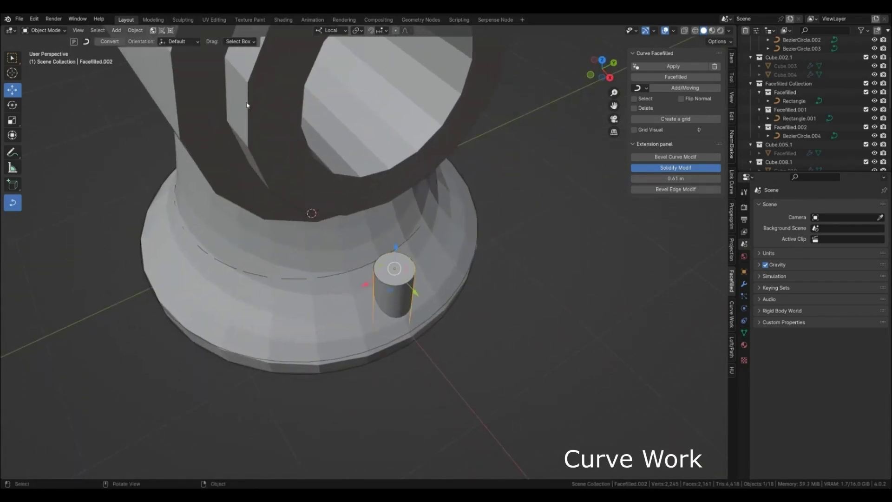
left_click(402, 289)
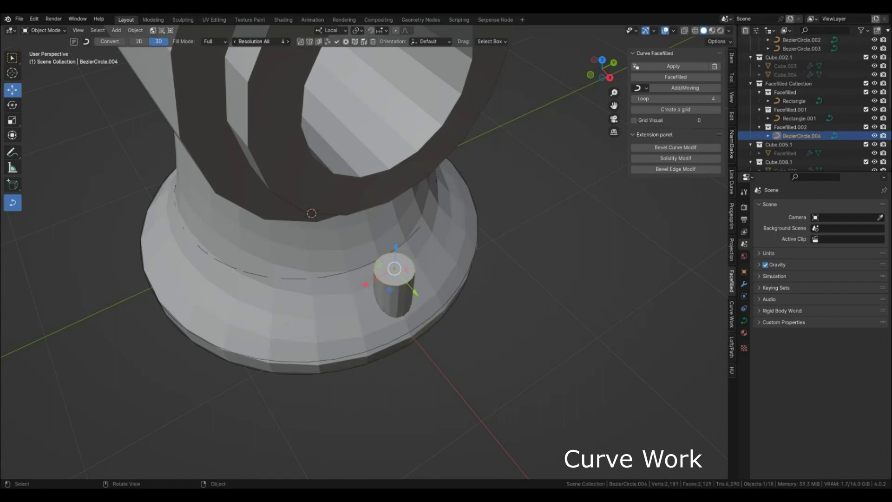
left_click(414, 321)
left_click(396, 290)
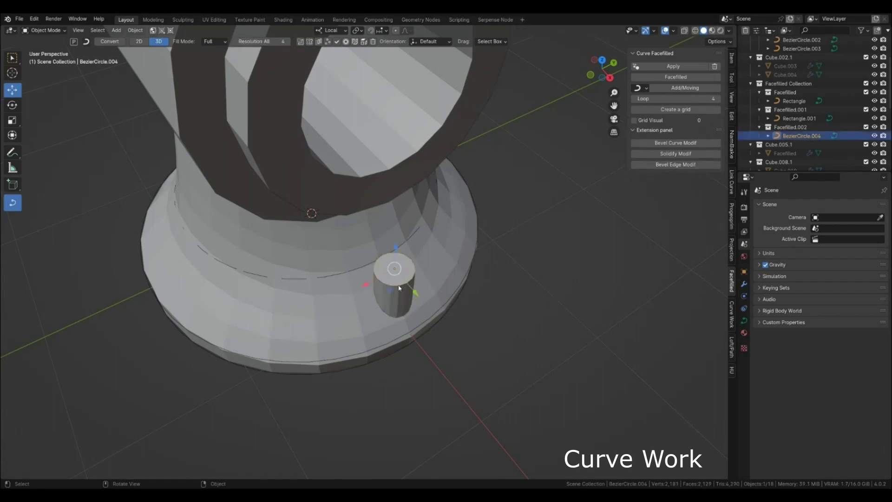
left_click(400, 288)
left_click(400, 288)
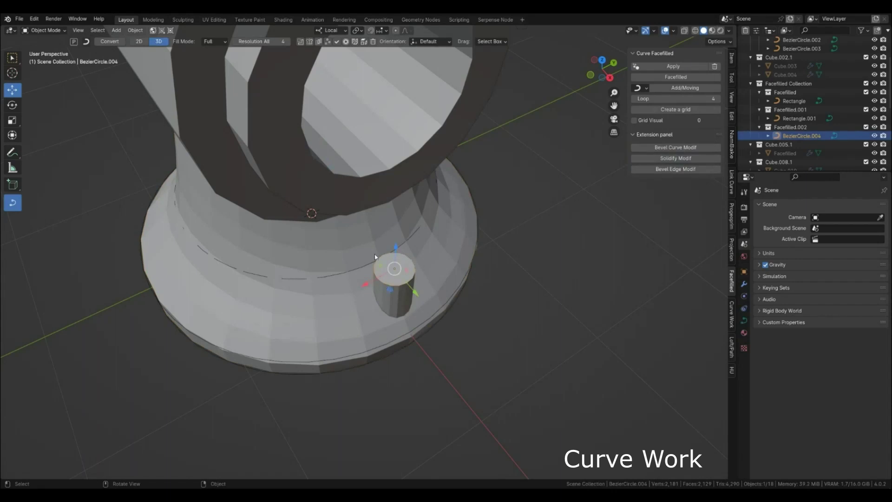
Step: Create a circular array of the small circle around Z with its origin at X 0 and Y -1.110
left_click(732, 316)
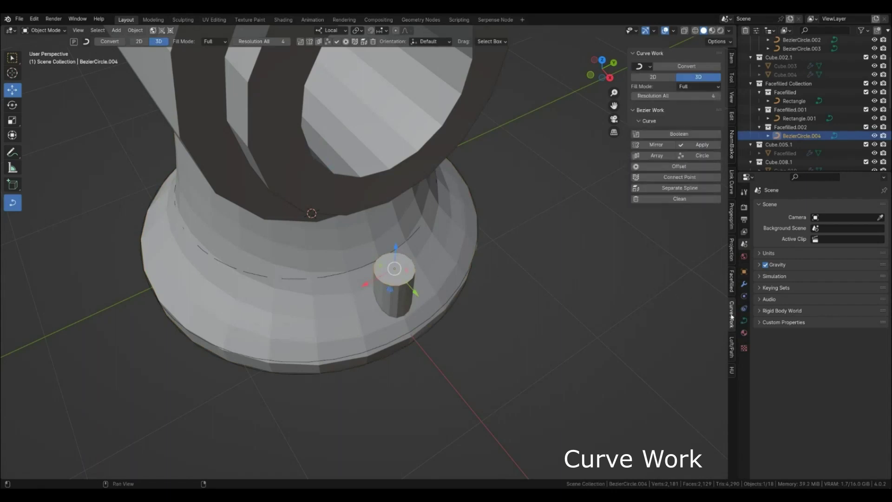
left_click(691, 157)
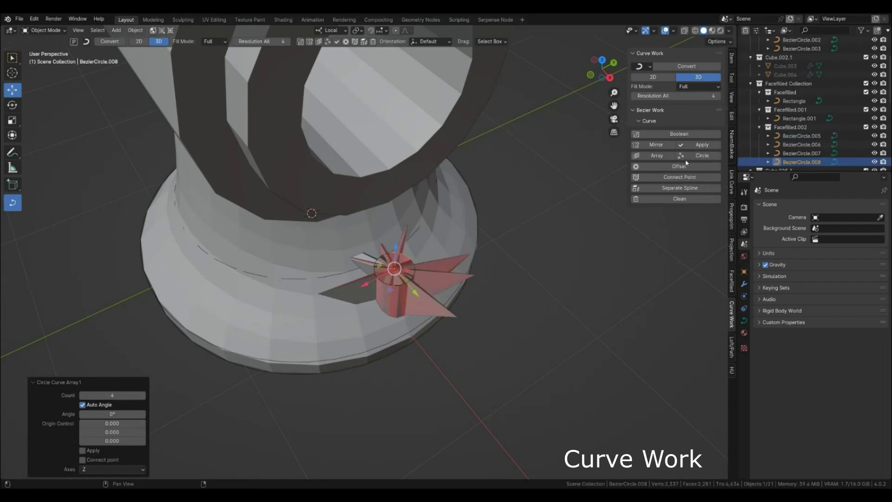
left_click_drag(112, 424, 128, 423)
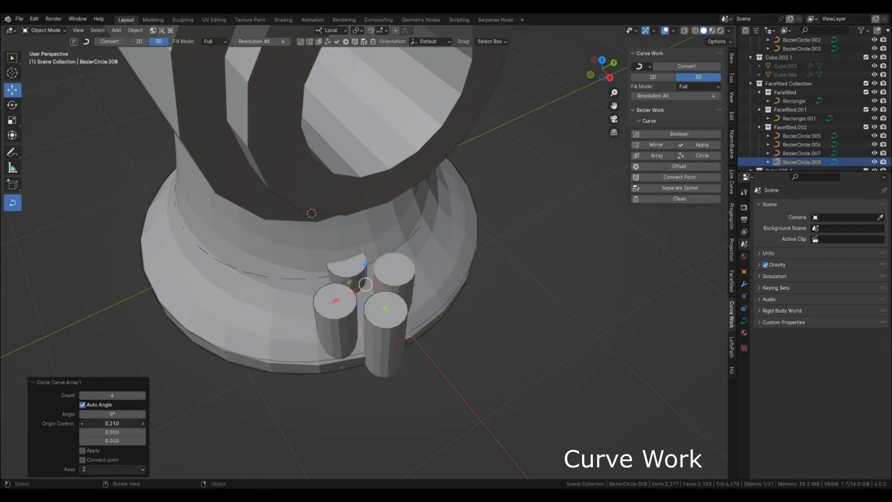
left_click_drag(128, 423, 92, 431)
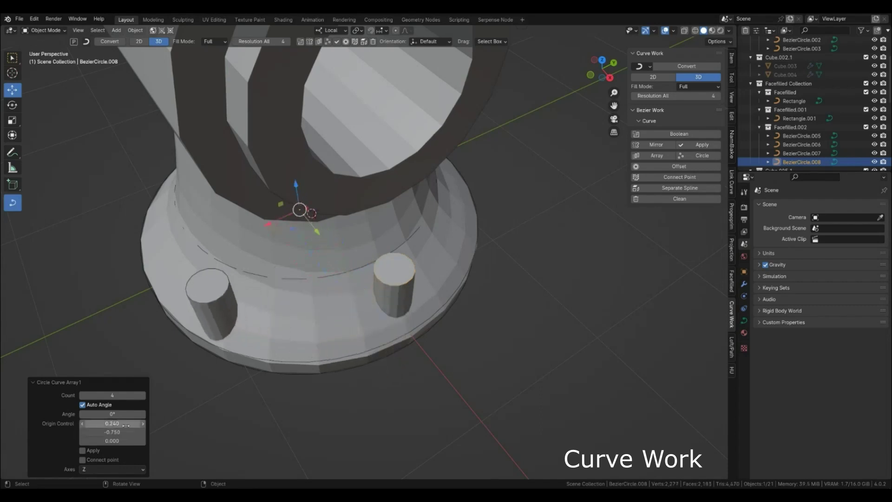
type("0")
key("Return")
left_click_drag(112, 432, 106, 433)
middle_click_drag(274, 279, 371, 304)
Step: Raise the circular array's count to 12 around the base's flange
left_click(144, 396)
double_click(143, 396)
left_click(143, 396)
left_click(143, 396)
left_click(143, 396)
left_click(143, 396)
left_click(144, 396)
middle_click_drag(209, 381, 406, 314)
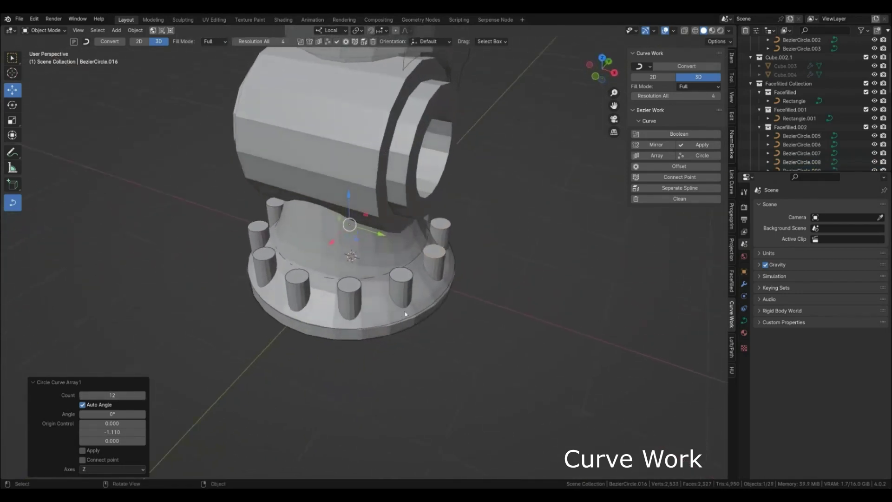
scroll(405, 314, "up", 5)
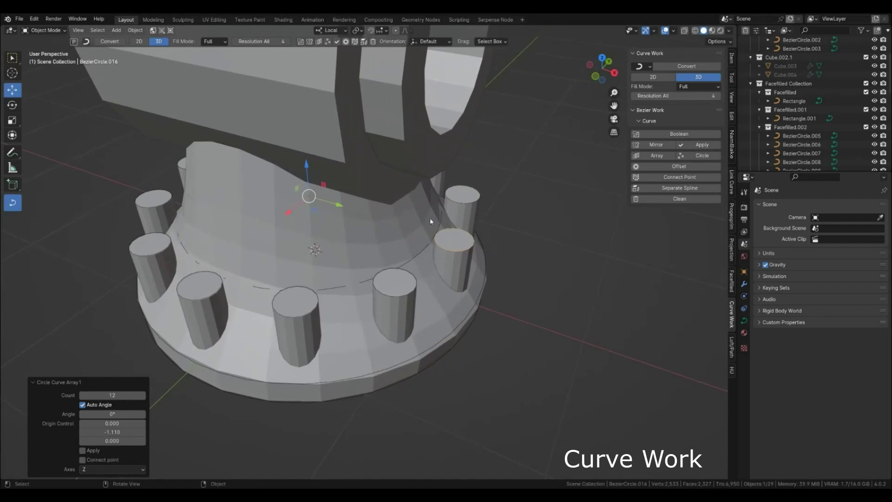
Step: Cut the circular array of cylinders out of the base with a visual boolean set to Difference and hide the cutters
left_click(446, 269)
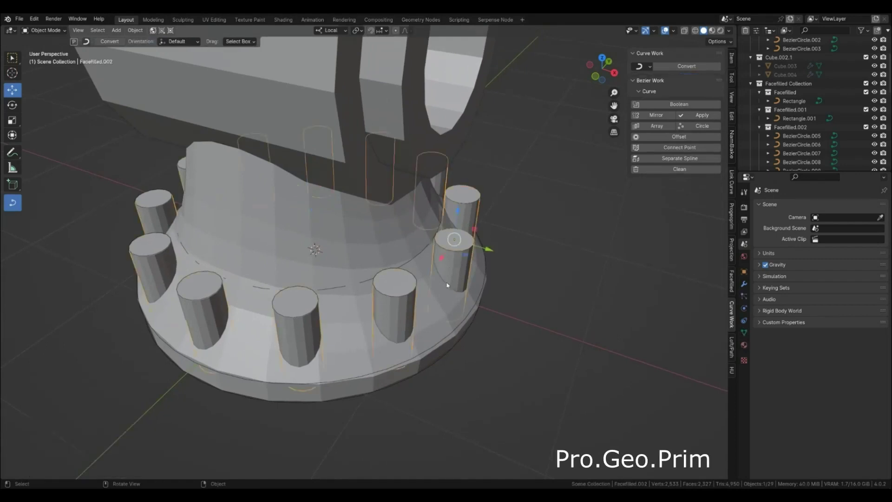
left_click(440, 316, "shift")
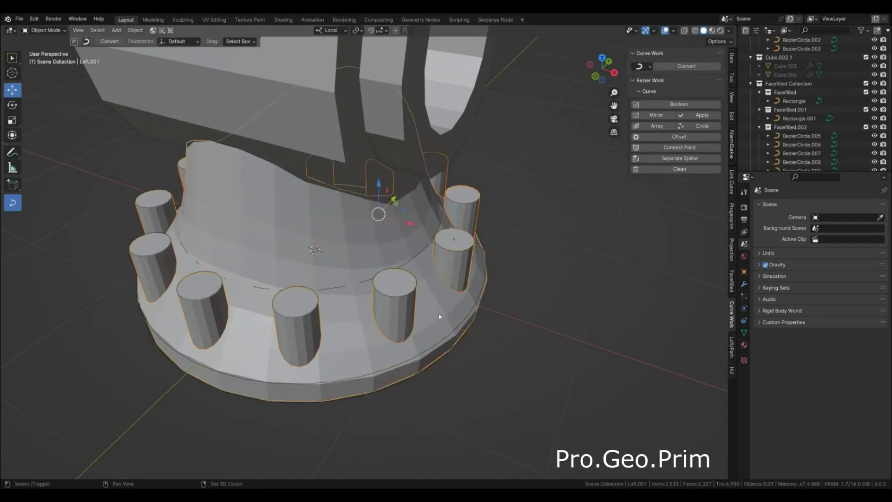
left_click(732, 221)
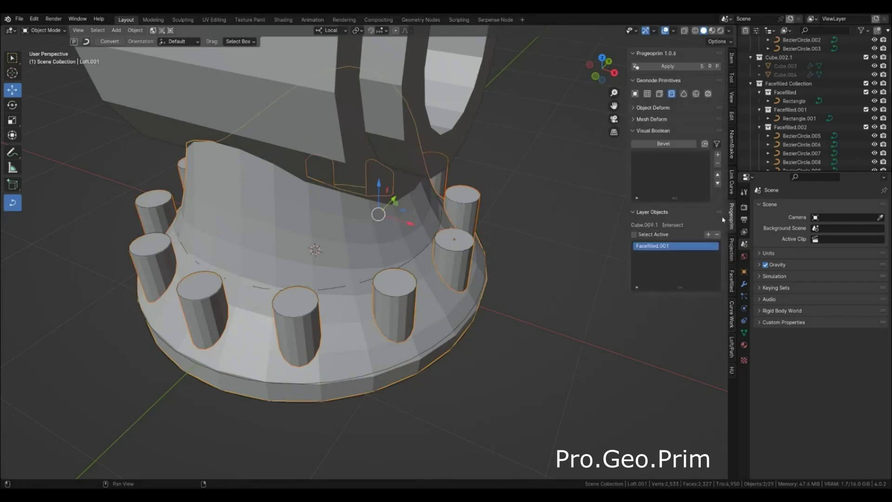
left_click(719, 156)
left_click(683, 157)
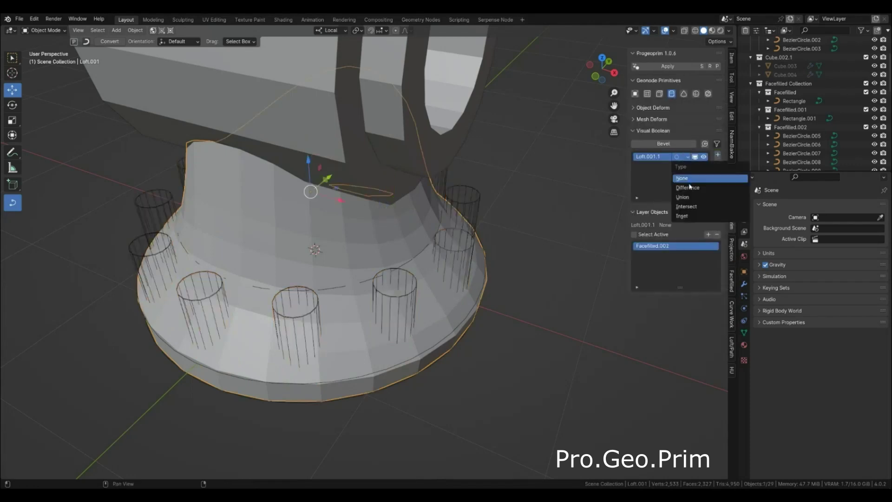
left_click(690, 188)
left_click(704, 157)
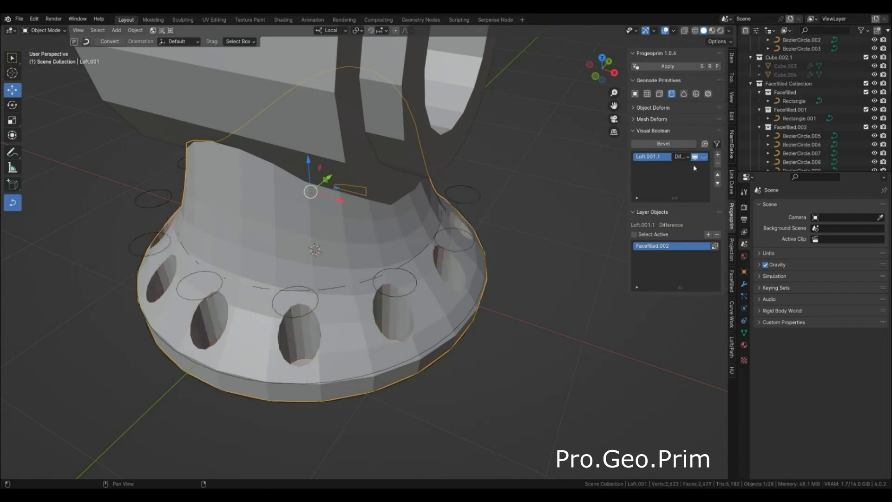
left_click(460, 350)
Step: Try scaling the upper profile circle of the base's flange in edit mode
scroll(459, 351, "down", 1)
middle_click_drag(341, 346, 421, 362)
left_click(394, 328)
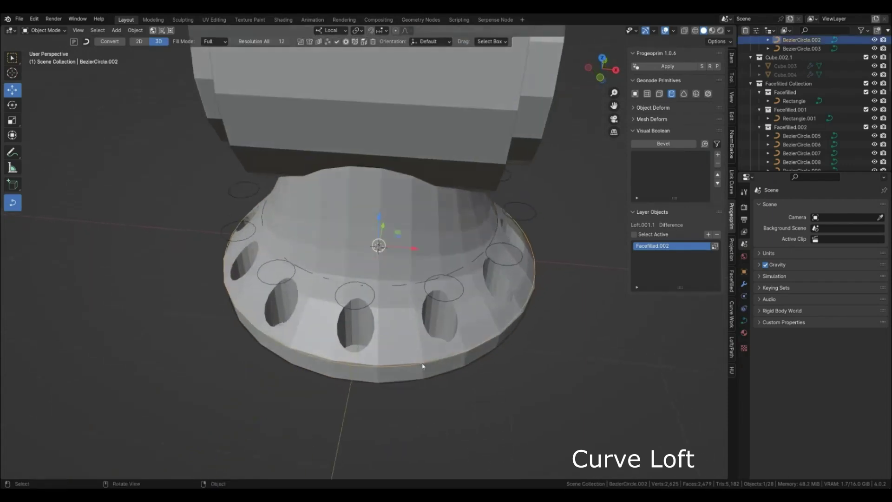
key("Tab")
key("s")
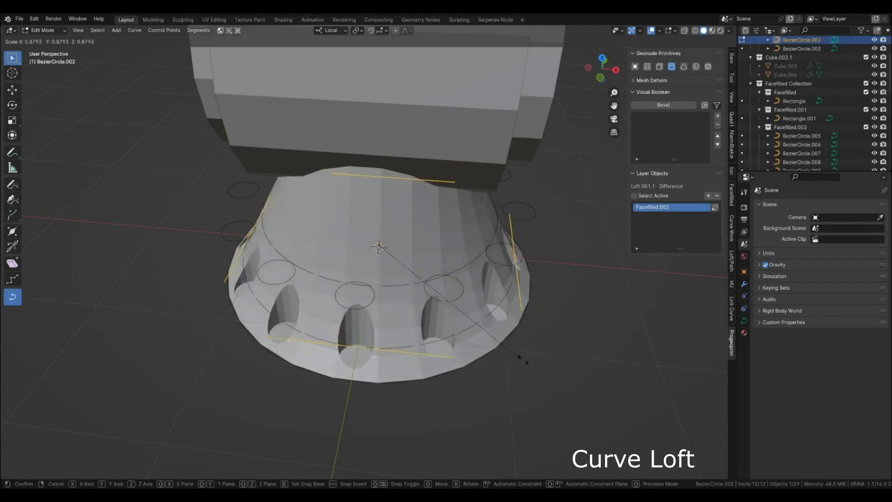
left_click(510, 370)
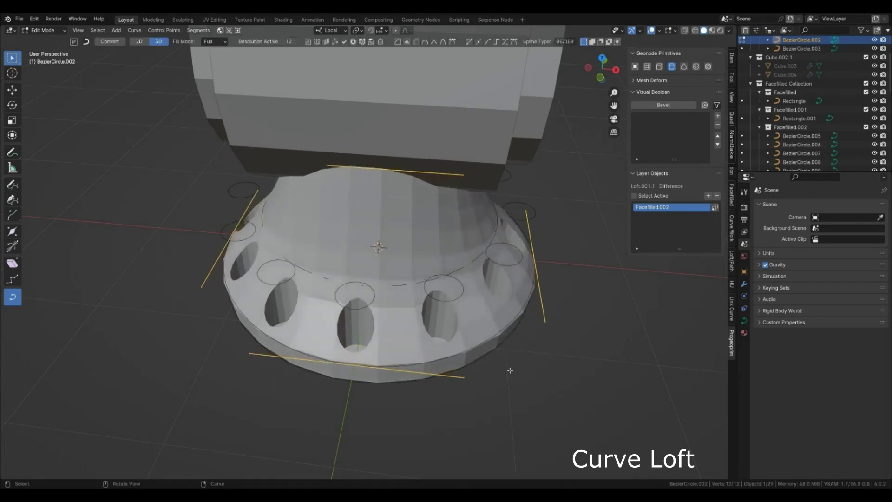
Step: Try scaling the lower profile circle of the base's flange in edit mode
key("Tab")
left_click(420, 384)
key("Tab")
key("s")
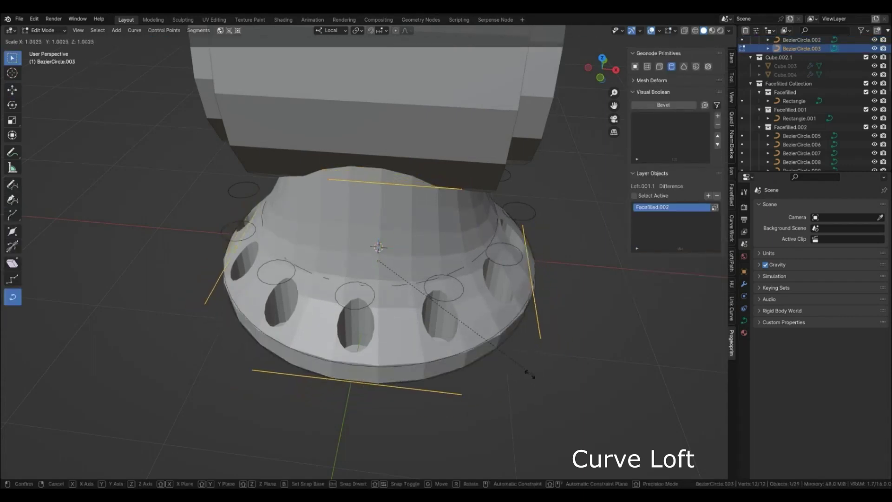
left_click(538, 375)
key("Tab")
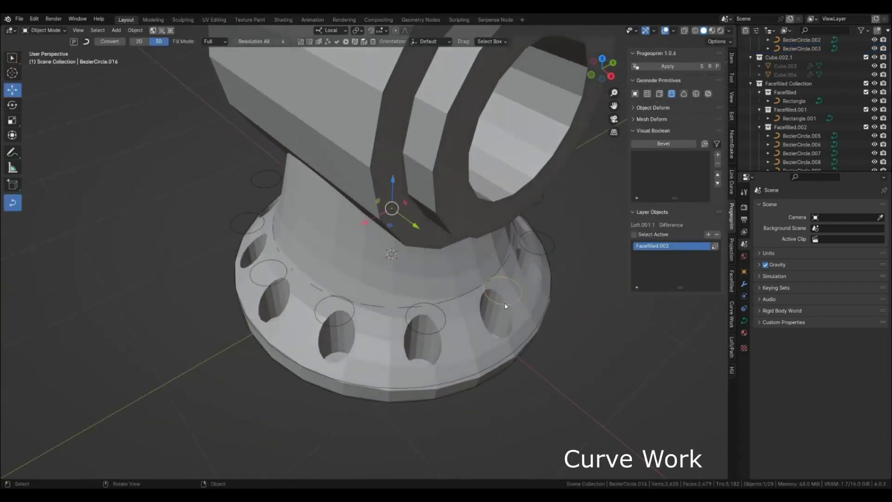
Step: Try scaling and moving a single control point of a bolt-hole circle
key("Tab")
middle_click_drag(508, 327, 466, 293, "shift")
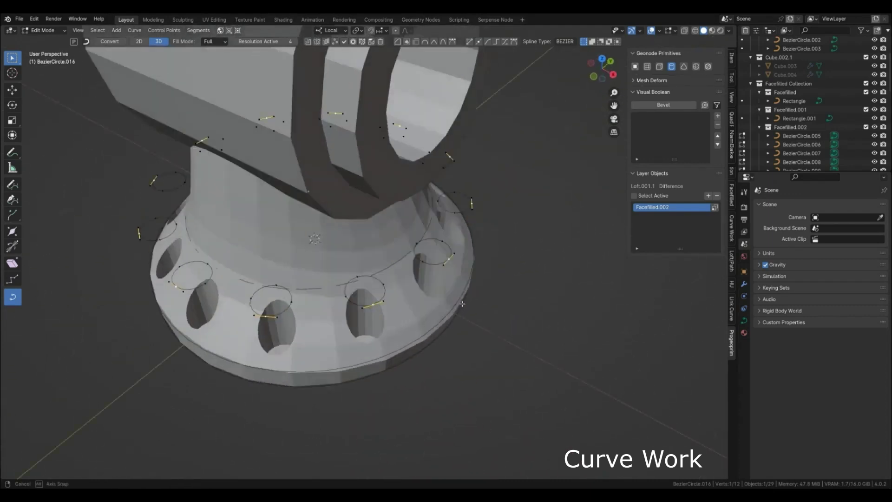
scroll(479, 307, "up", 4)
middle_click_drag(495, 323, 537, 286, "shift")
key("s")
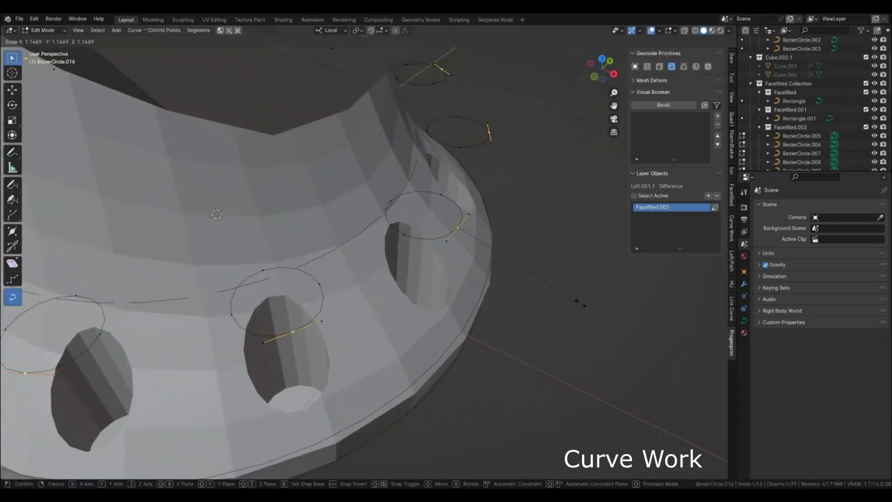
left_click(548, 294)
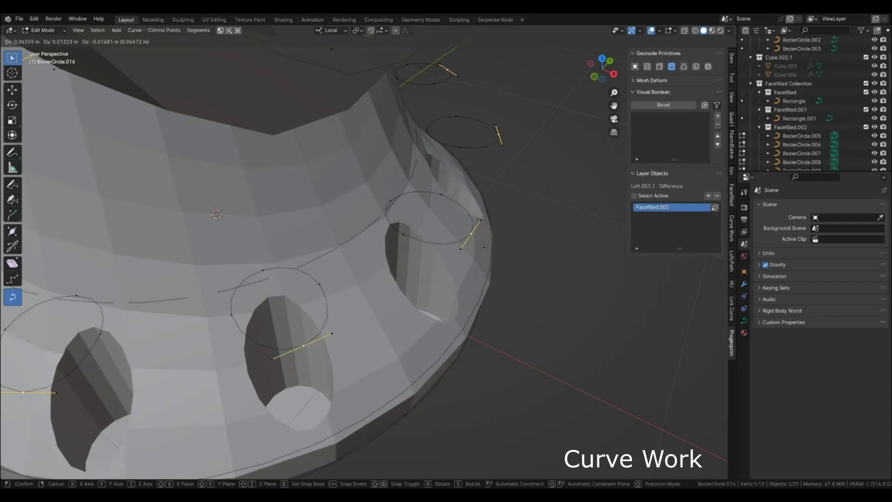
key("g")
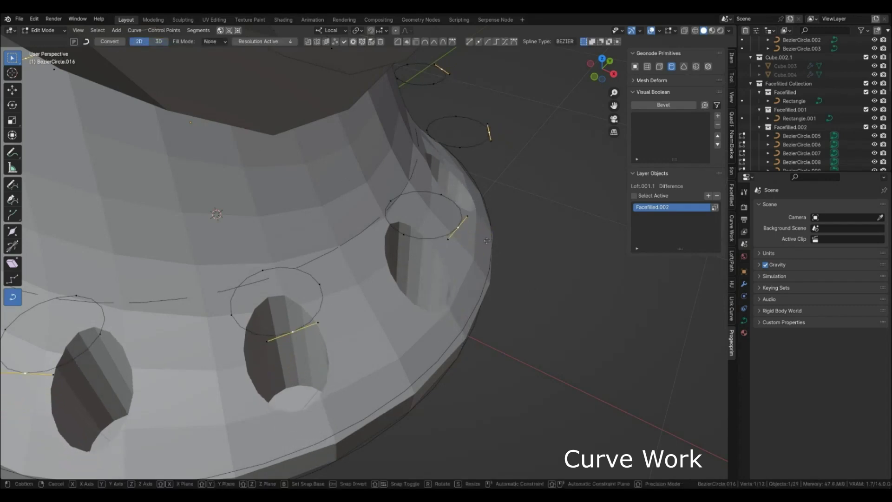
left_click(436, 233)
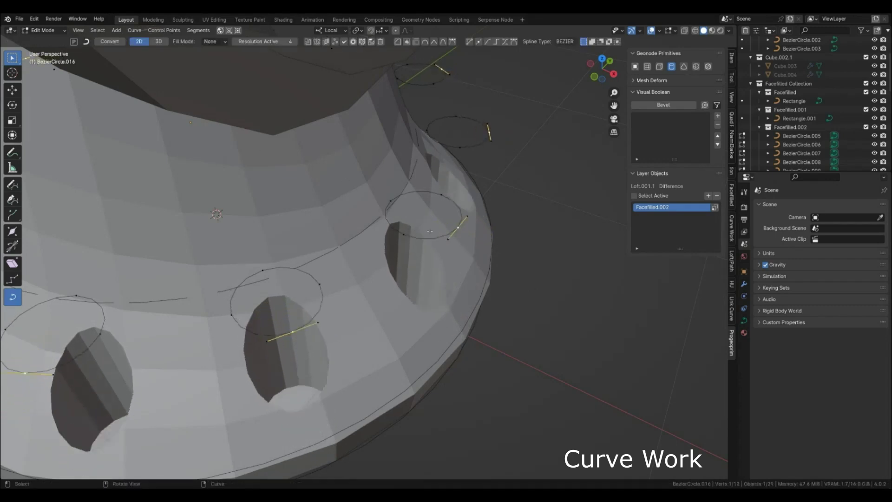
Step: Scale down all control points of the bolt-hole circle to narrow the holes around the base
key("a")
key("s")
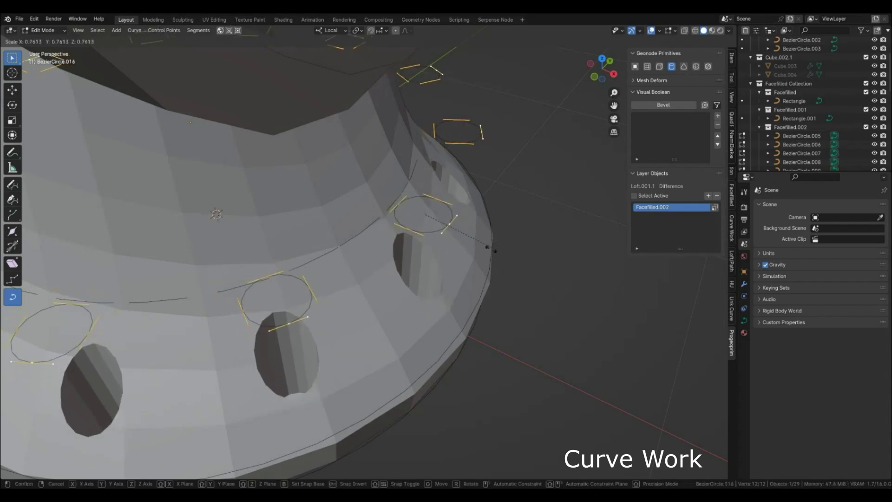
left_click(513, 259)
Step: Duplicate the bolt-hole circle's points in place and scale the copy to form ring-shaped cutters
left_click(407, 231)
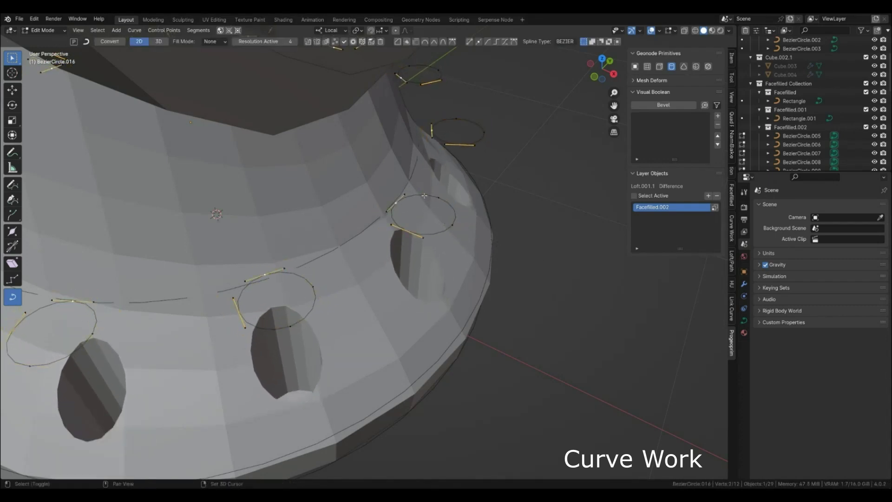
middle_click_drag(502, 53, 388, 270)
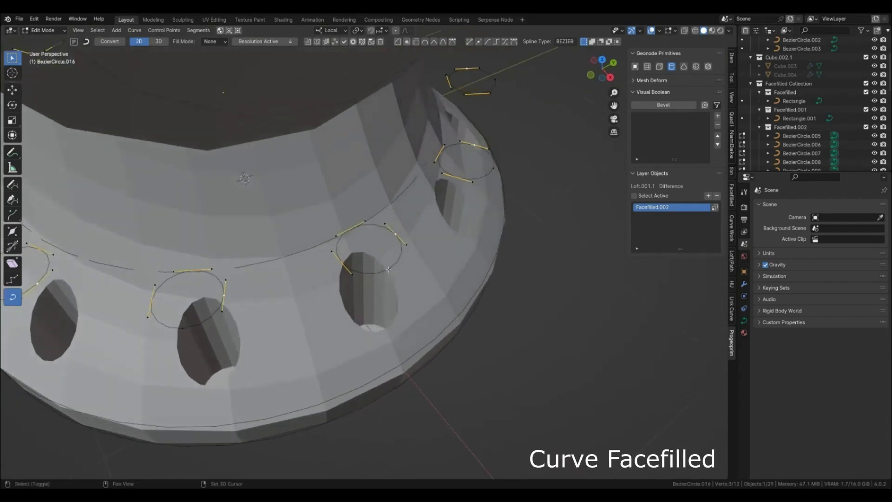
key("shift+d")
left_click(495, 312)
key("s")
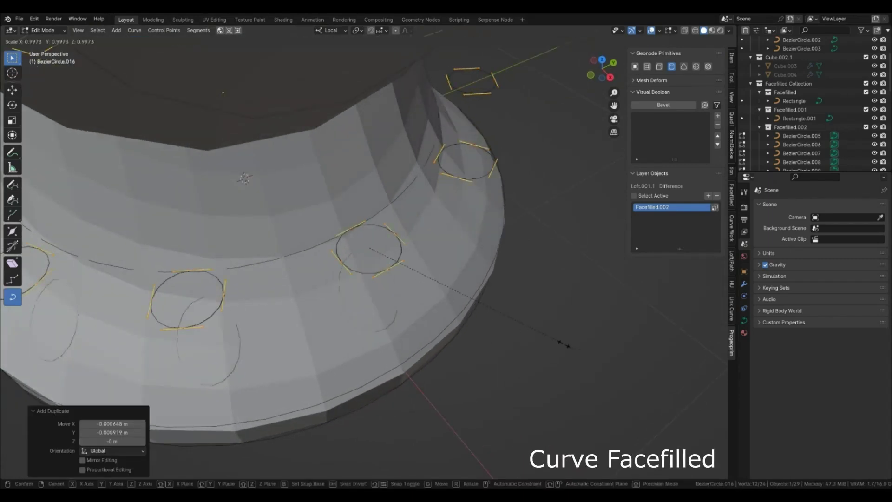
left_click(551, 340)
middle_click_drag(550, 340, 508, 364)
scroll(403, 313, "down", 3)
key("Tab")
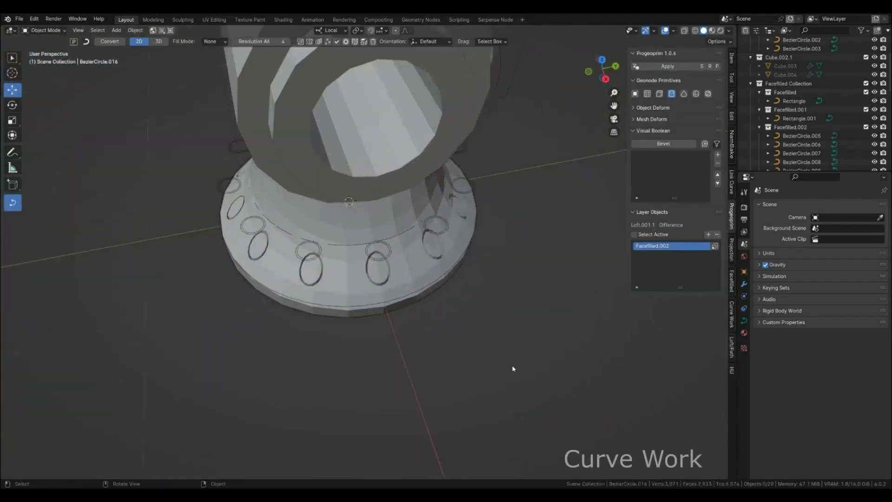
Step: Try rescaling the duplicated circle inside the bolt-hole curve, then delete its points
middle_click_drag(513, 368, 402, 265)
scroll(402, 265, "up", 4)
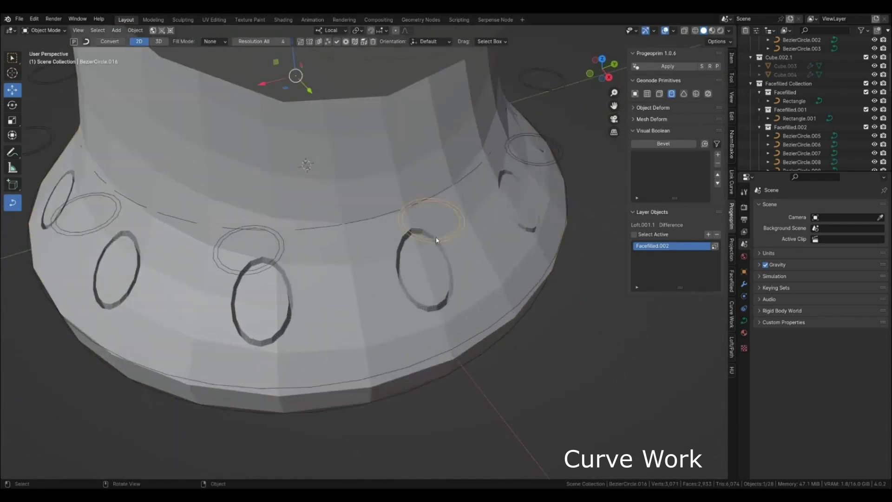
key("Tab")
middle_click_drag(448, 237, 441, 241)
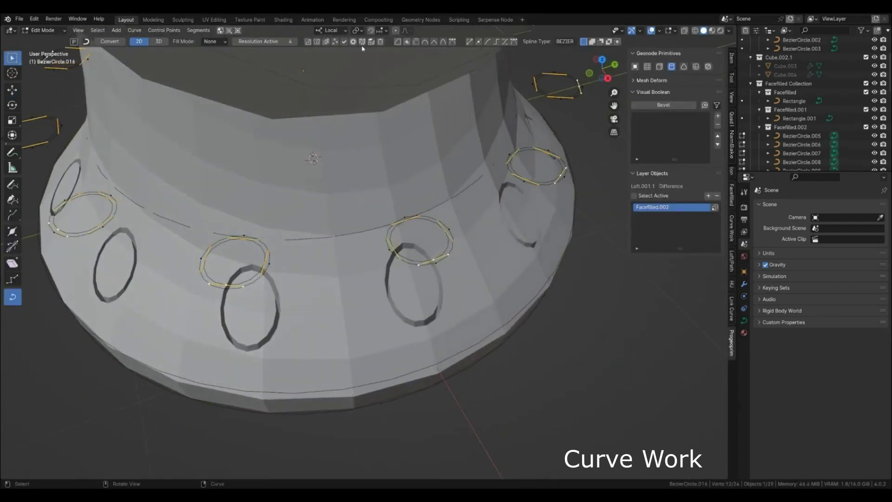
left_click(497, 42)
key("s")
left_click(442, 305)
mouse_move(442, 305)
middle_mouse_down()
mouse_move(369, 289)
mouse_move(437, 306)
middle_mouse_up()
key("x")
left_click(435, 213)
key("Tab")
Step: Examine the bolt holes around the base and the control points of another array circle
scroll(372, 269, "down", 5)
middle_click_drag(372, 269, 358, 221)
left_click(338, 209)
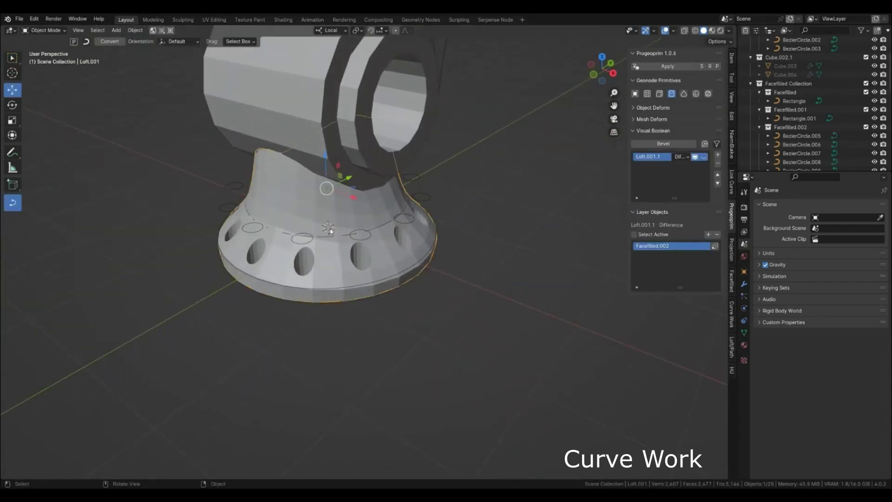
left_click(362, 237)
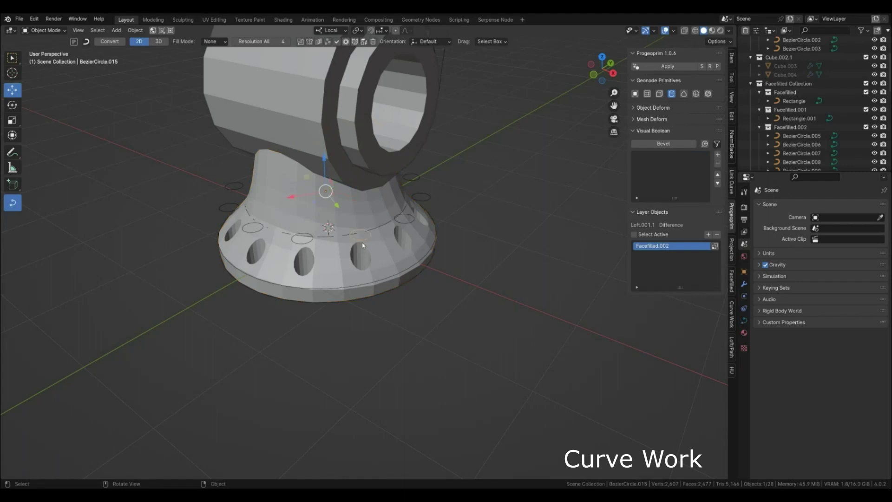
scroll(372, 267, "up", 3)
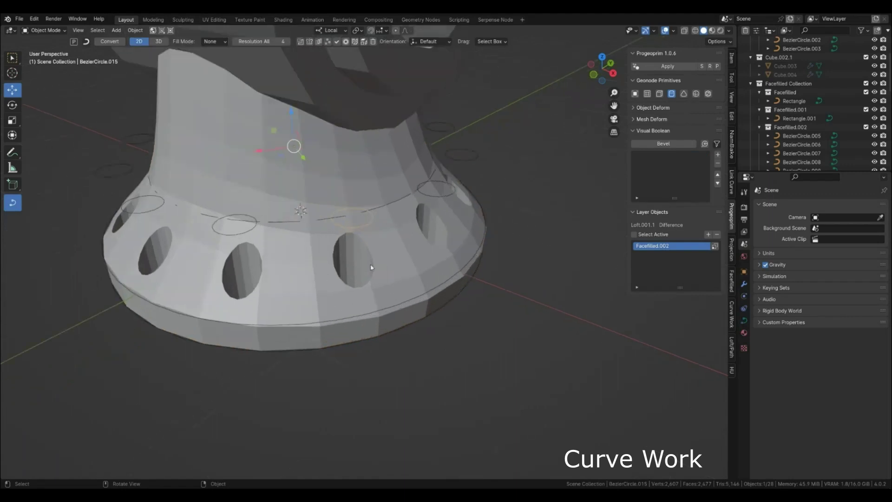
left_click(360, 228)
key("Tab")
middle_click_drag(350, 232, 349, 259)
left_click(356, 266)
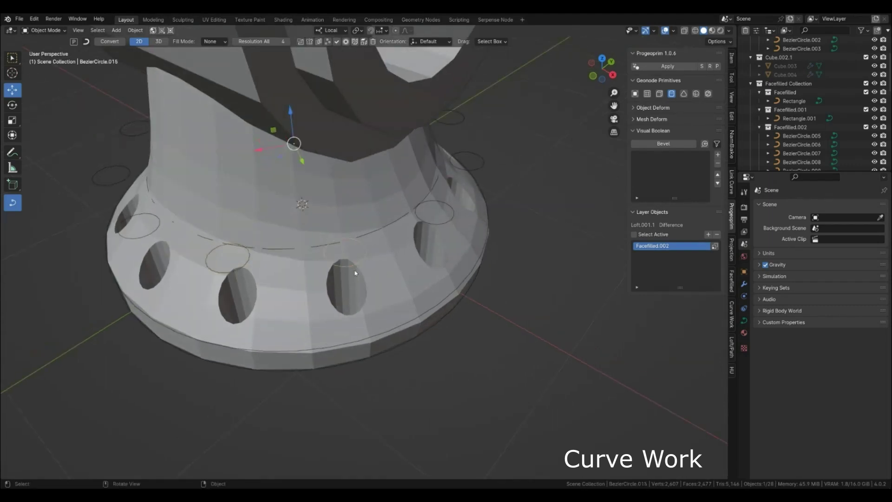
key("Tab")
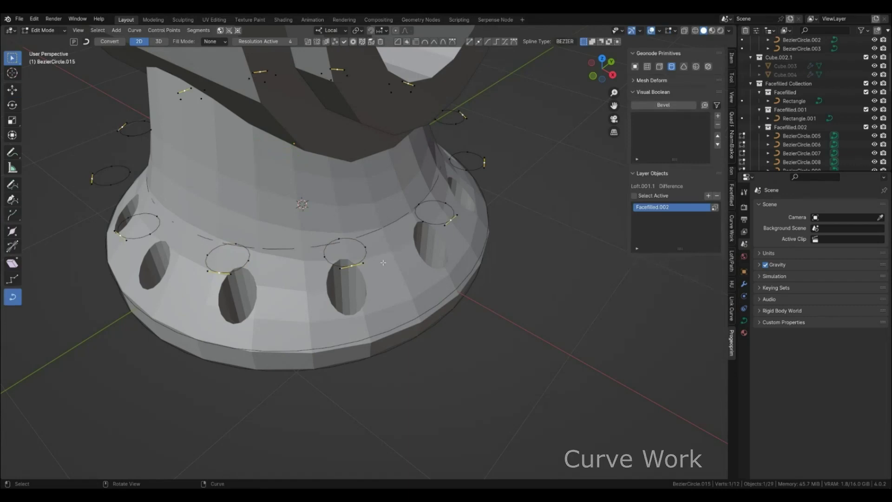
key("Tab")
Step: Examine the drilled base and the complete robot arm from several sides
scroll(382, 252, "down", 3)
middle_click_drag(378, 278, 420, 316)
scroll(491, 343, "up", 2)
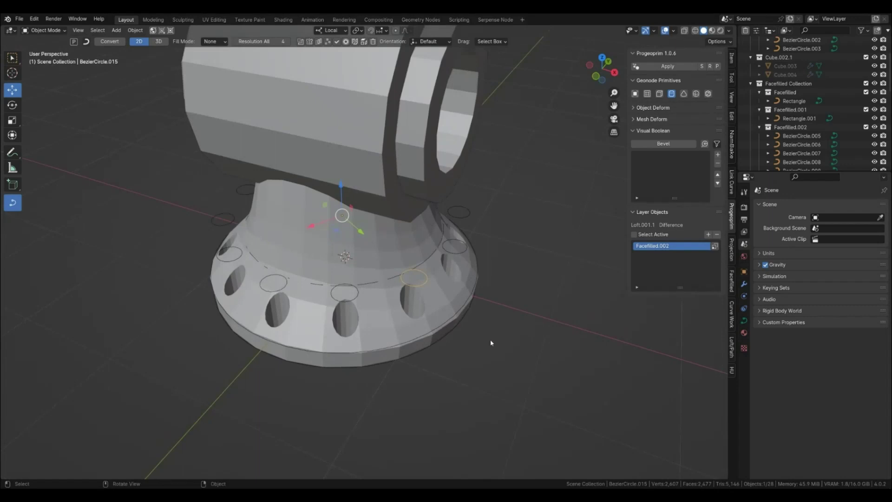
scroll(487, 341, "down", 4)
middle_click_drag(478, 315, 444, 366)
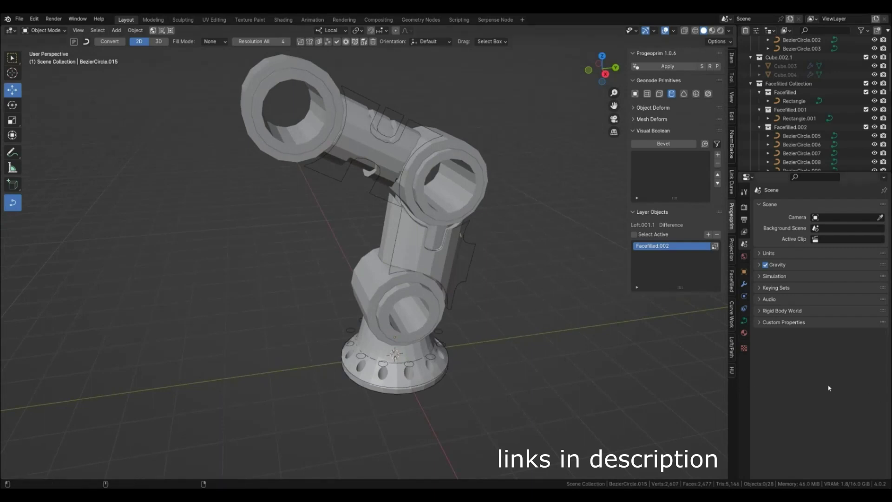
middle_click_drag(413, 315, 581, 334)
left_click(367, 331)
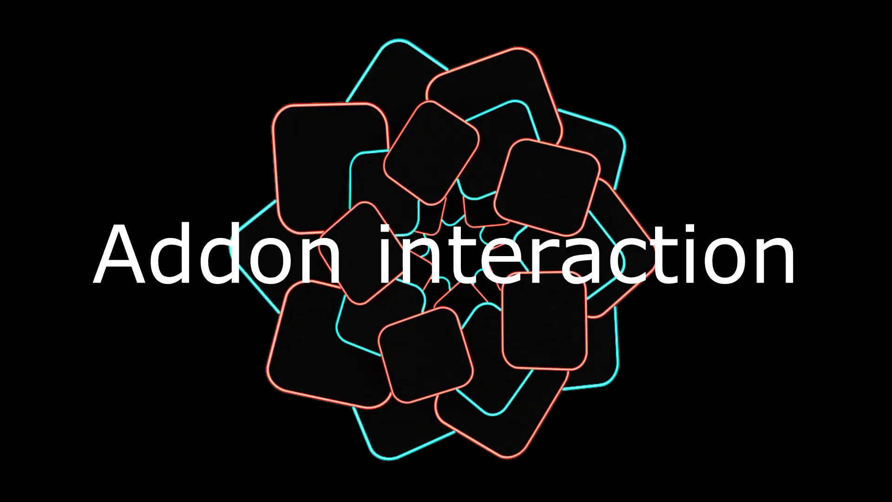